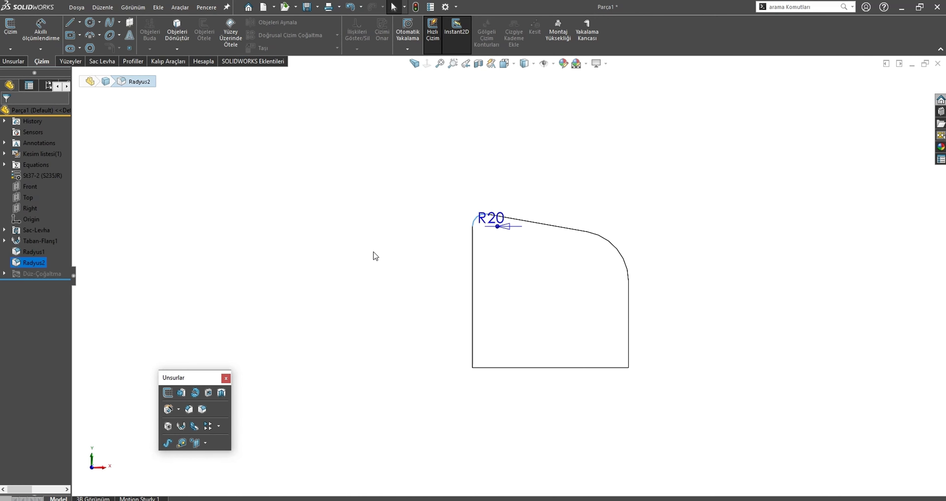
- Set the radius of the plate's upper-left corner fillet to 30 mm
double_click(492, 222)
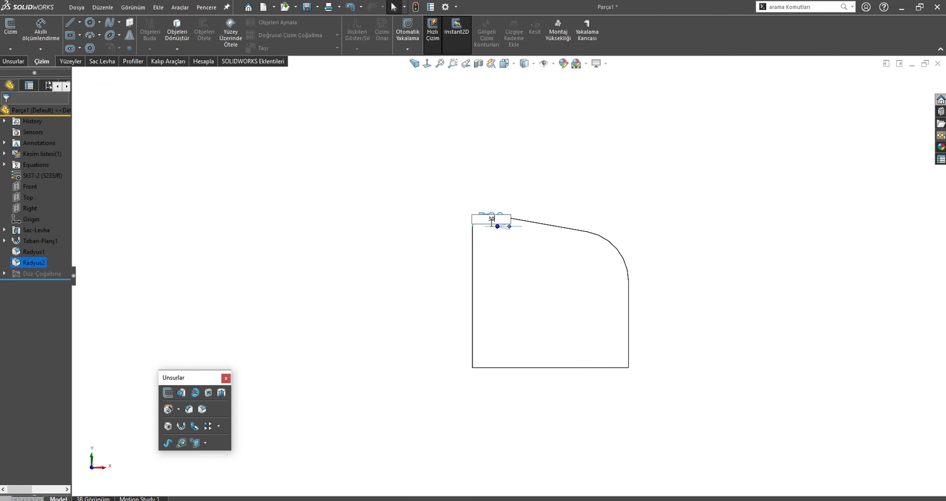
key("Return")
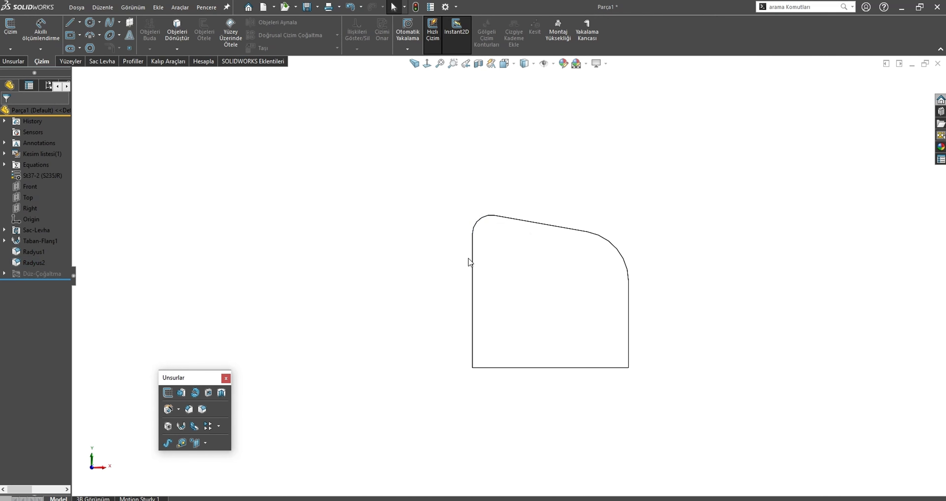
scroll(532, 306, "down", 2)
- Fillet the two short edges at the plate's lower corners with a 5 mm radius
left_click(532, 297)
left_click(340, 375)
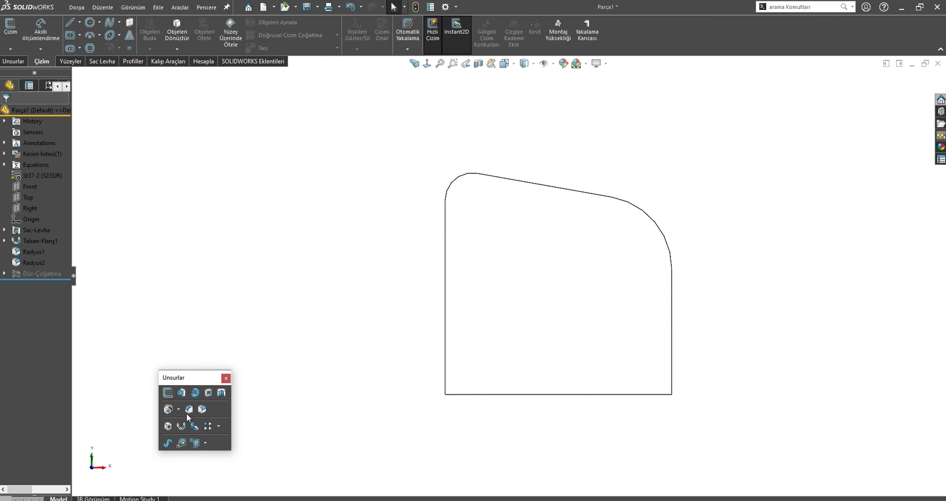
middle_click_drag(423, 405, 521, 364)
scroll(475, 356, "down", 6)
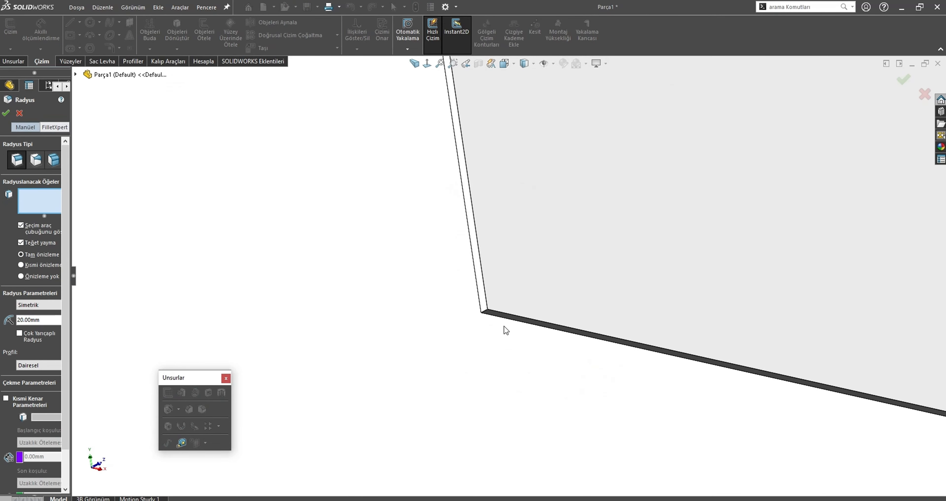
left_click(479, 306)
scroll(517, 322, "up", 3)
scroll(587, 312, "up", 2)
middle_click_drag(588, 312, 821, 370)
scroll(813, 369, "down", 4)
scroll(731, 312, "down", 2)
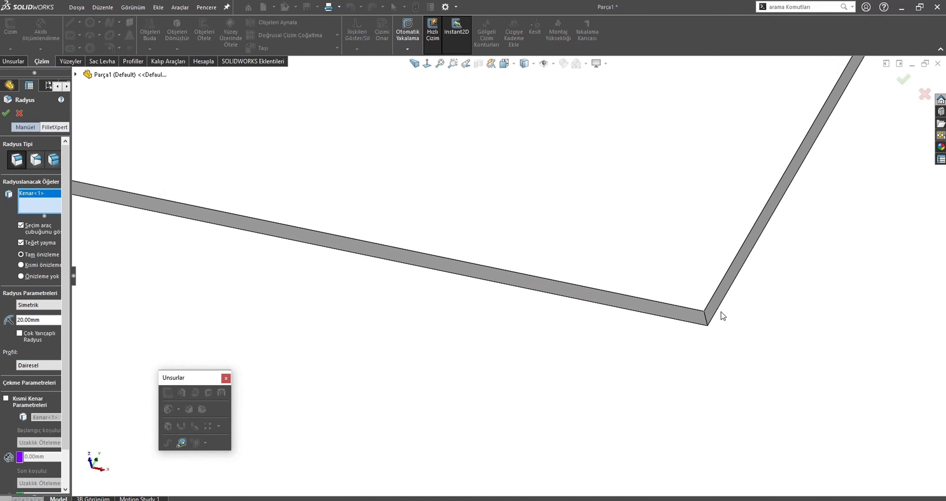
left_click(707, 319)
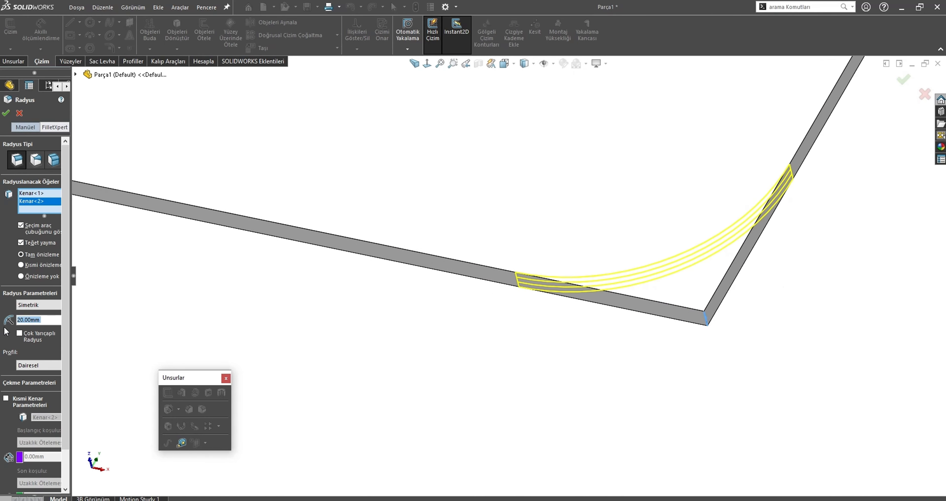
key("Return")
scroll(296, 230, "up", 10)
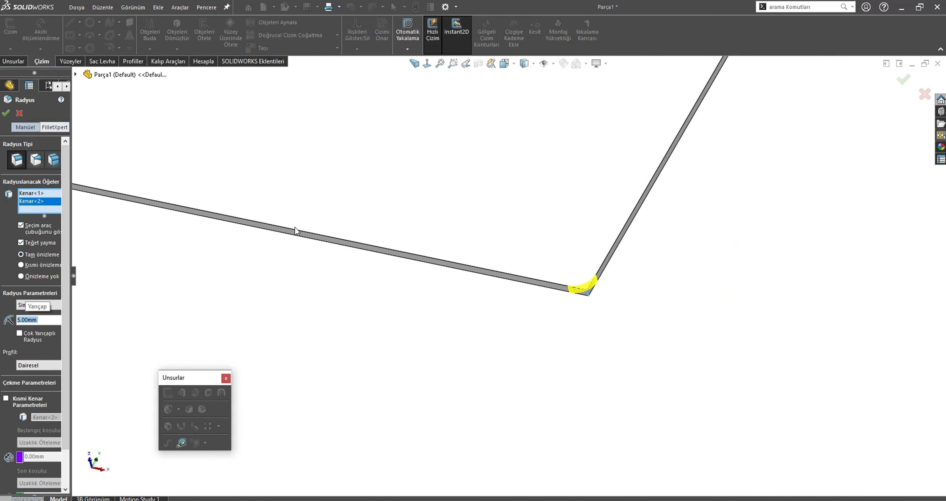
middle_click_drag(272, 197, 288, 299)
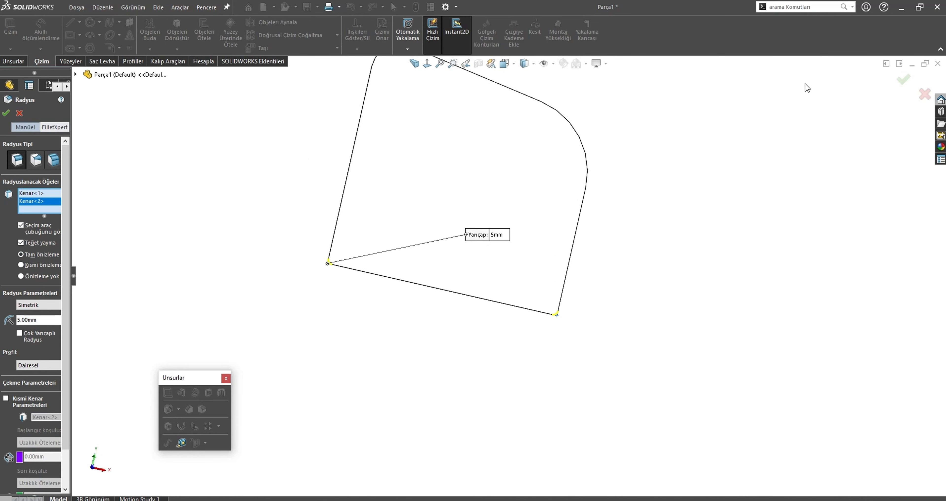
key("Return")
- Start a sketch on the plate's large flat face and draw a vertical centerline about 44 mm long upward from the origin
key("ctrl+8")
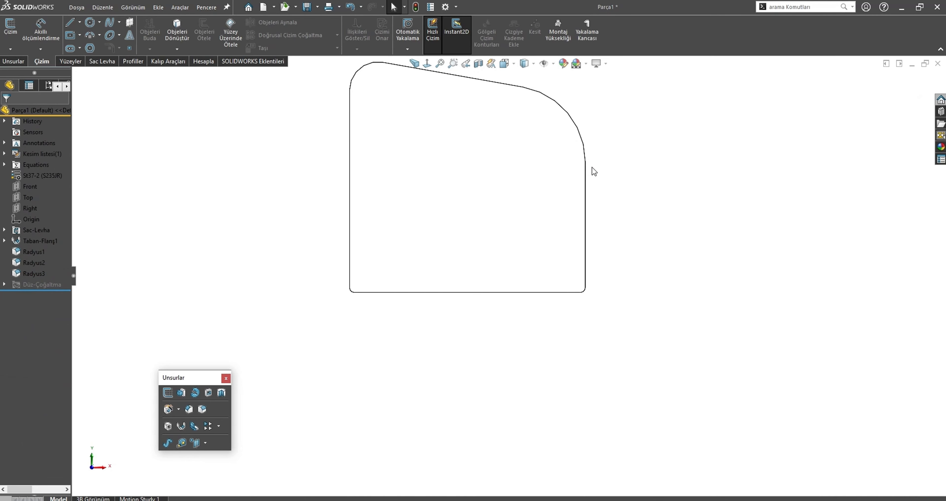
scroll(521, 174, "down", 2)
left_click(451, 203)
left_click(491, 174)
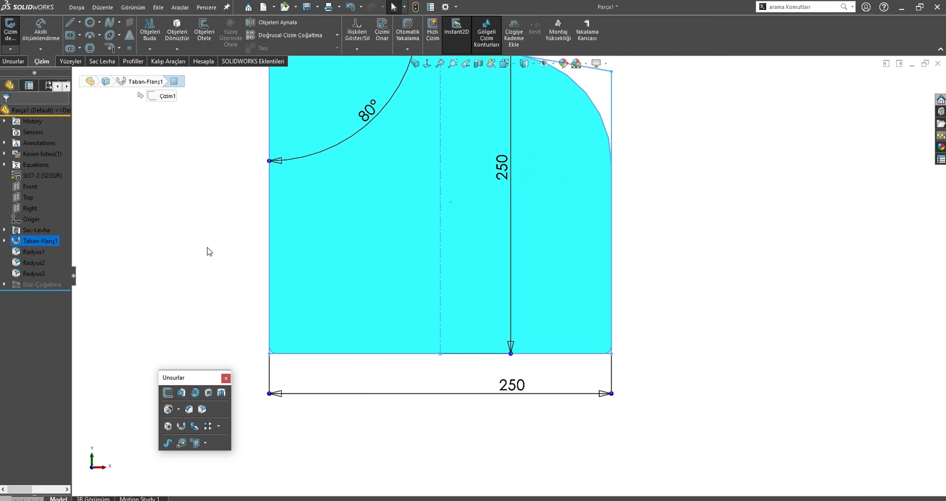
left_click(80, 23)
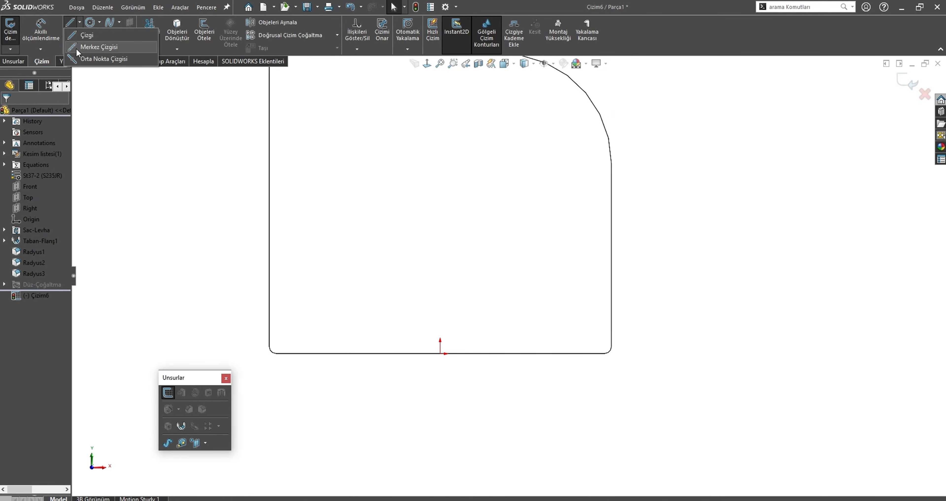
left_click(97, 55)
left_click(441, 353)
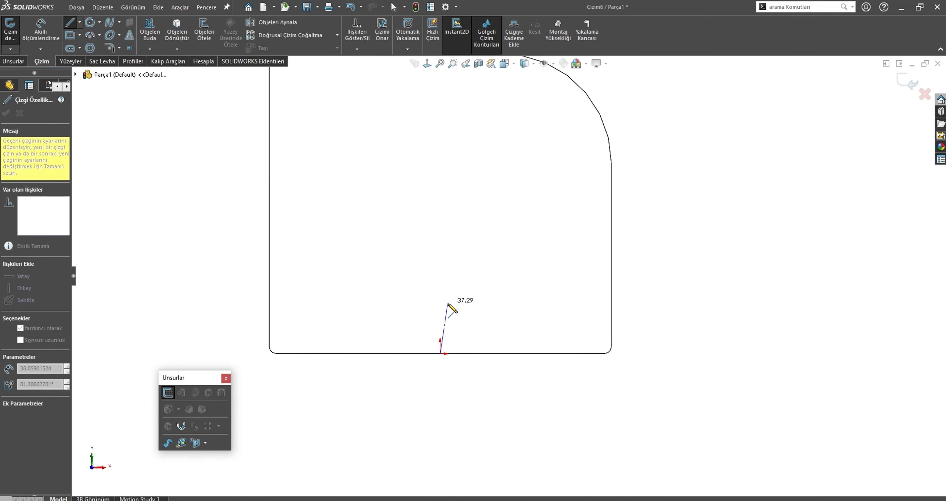
left_click(441, 293)
key("Escape")
- Dimension the vertical centerline's length at 40 mm
key("s")
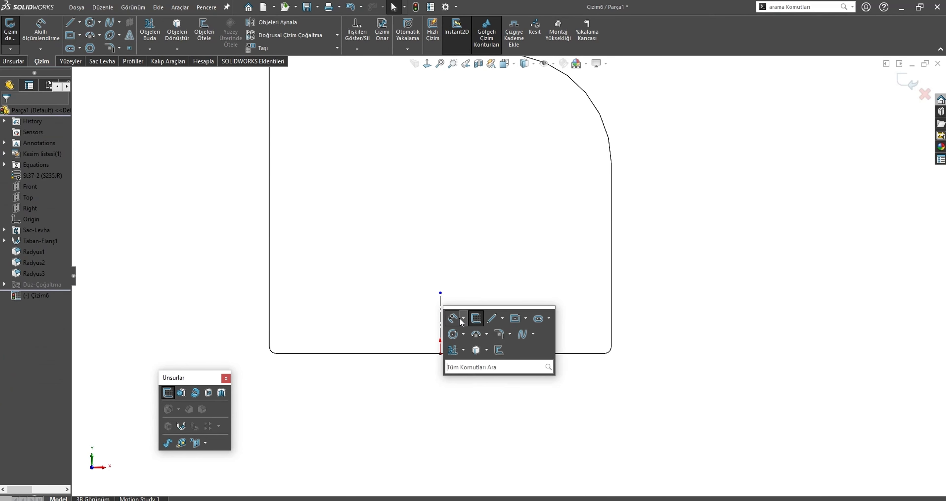
left_click(463, 318)
left_click(457, 333)
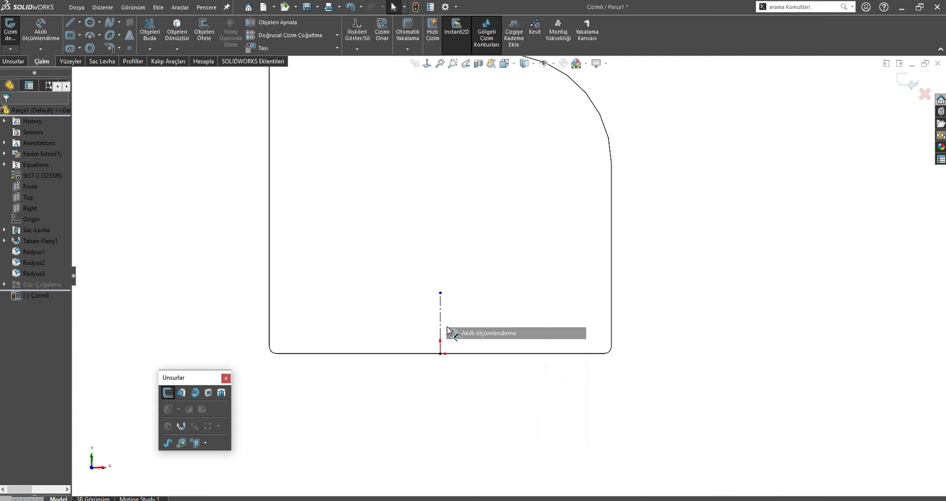
left_click(440, 323)
left_click(472, 325)
type("40")
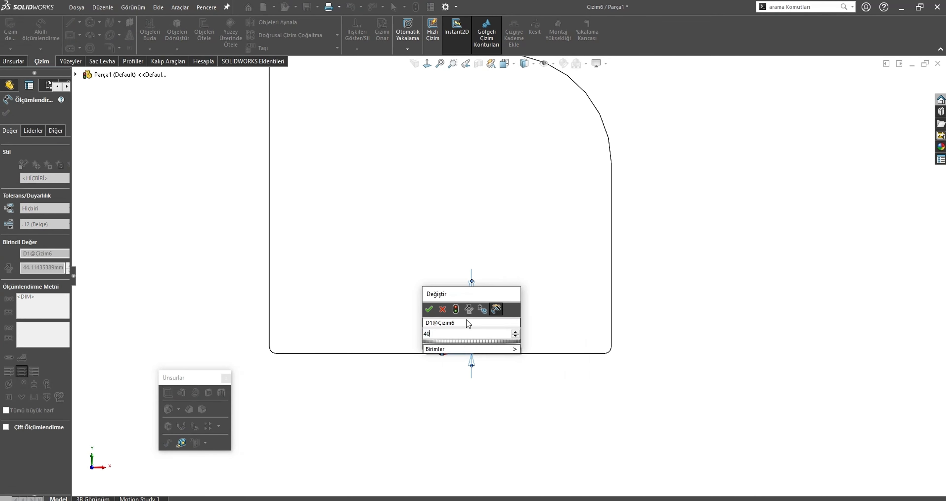
key("Return")
key("Escape")
- Draw a horizontal midpoint line about 225 mm long, centred on the upper end of the vertical centerline
left_click(80, 22)
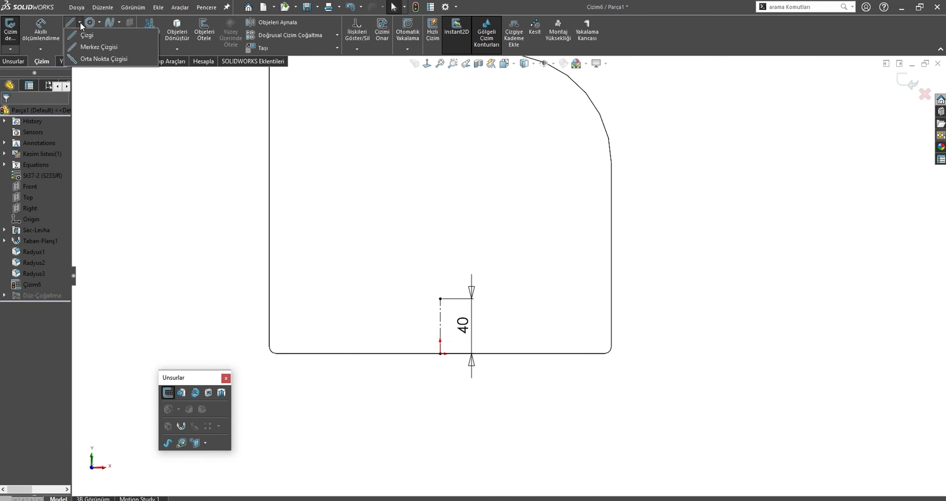
left_click(82, 60)
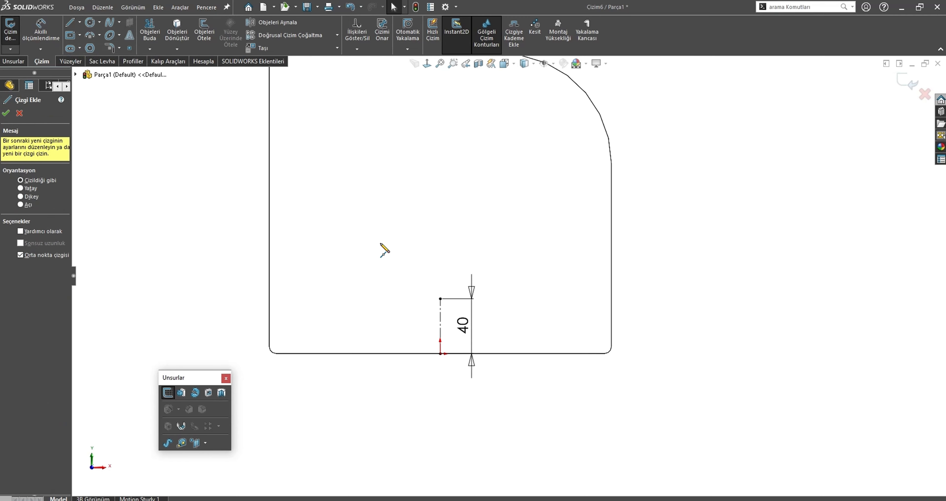
left_click(441, 298)
left_click(595, 299)
key("Escape")
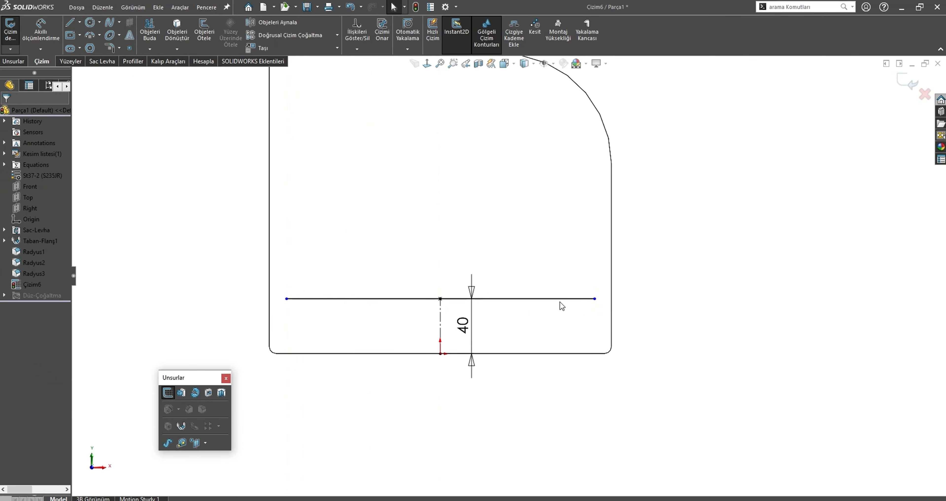
- Dimension the horizontal line at 200 mm and convert it to construction geometry
key("s")
left_click(517, 307)
left_click(513, 299)
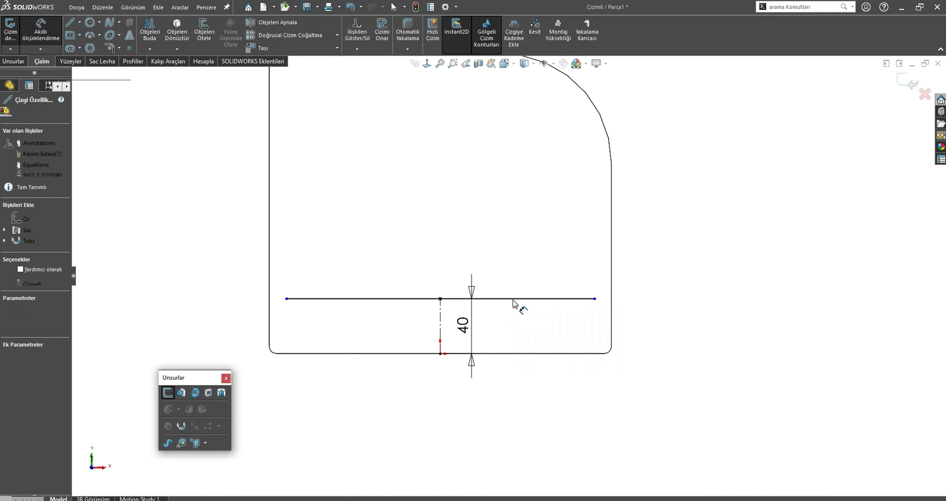
left_click(499, 435)
type("200")
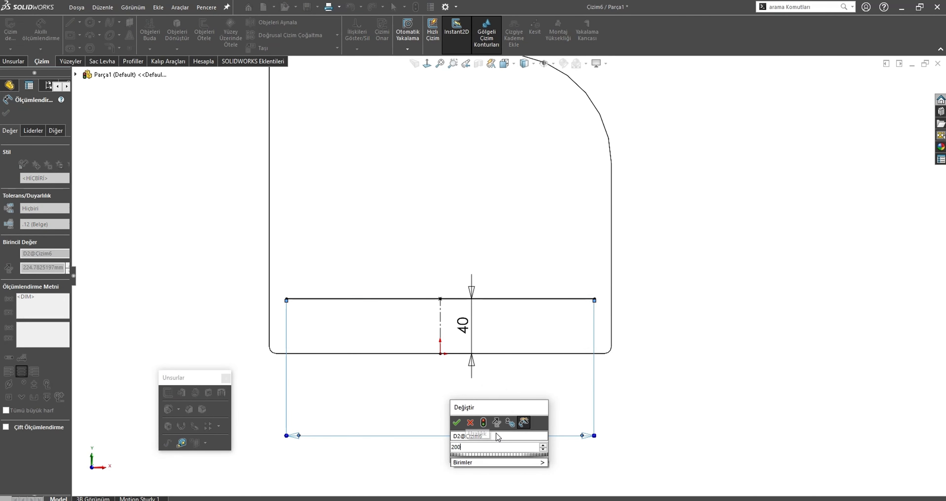
key("Return")
key("Escape")
left_click(379, 299)
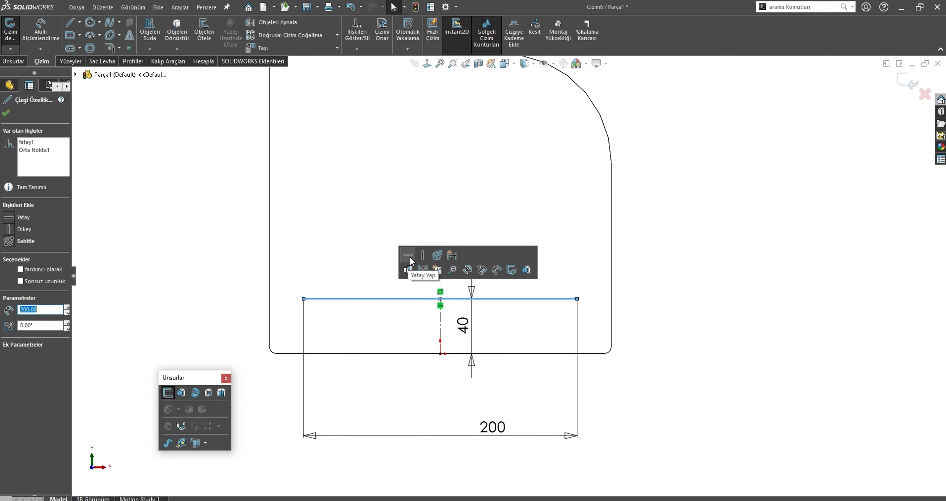
left_click(422, 267)
- Draw circles centred on the two ends of the horizontal construction line, about 33 mm and 41 mm in diameter
left_click(90, 22)
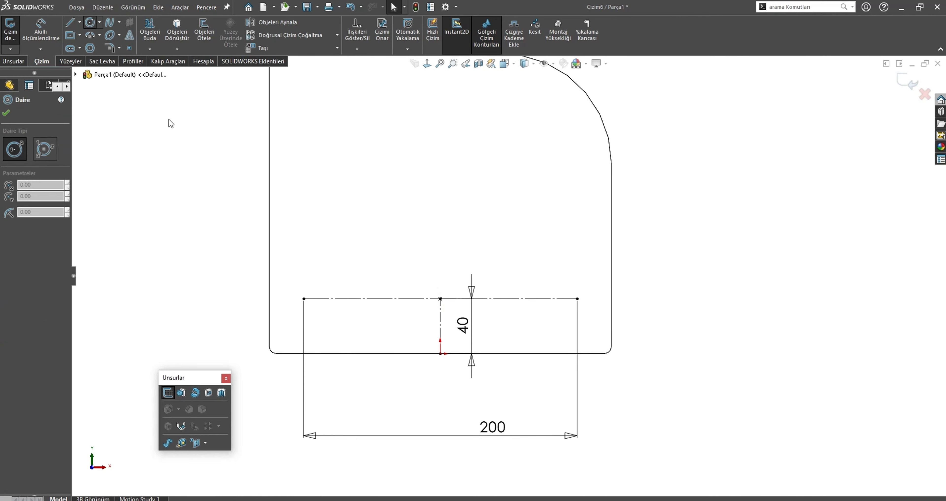
left_click(304, 299)
left_click(319, 315)
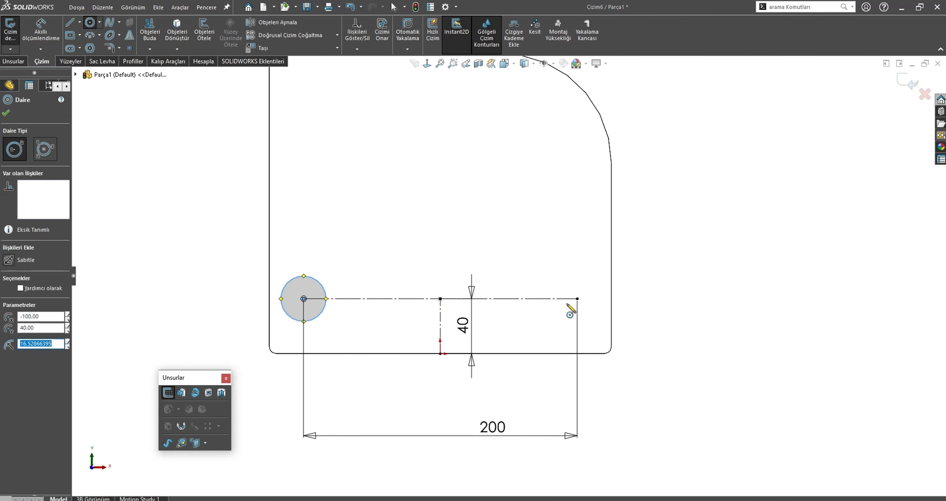
left_click(578, 299)
left_click(597, 319)
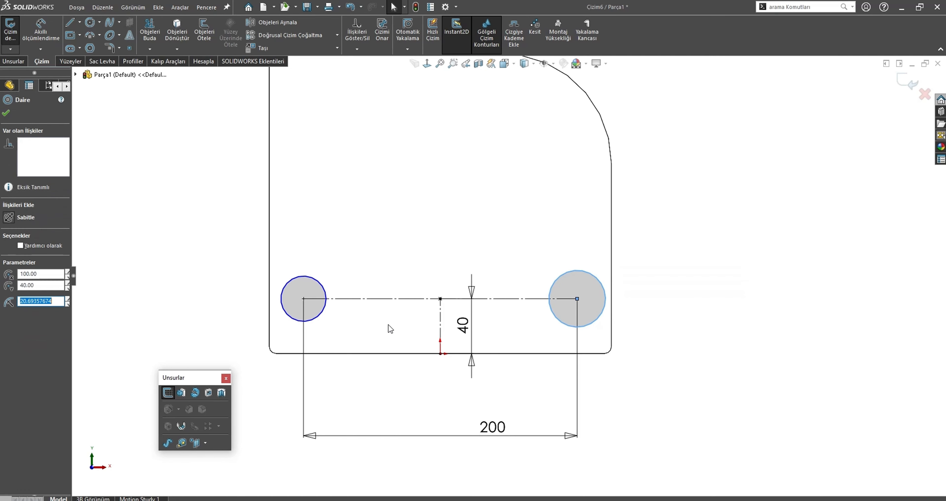
- Add an Equal relation between the two circles
left_click(318, 317, "ctrl")
left_click(387, 274)
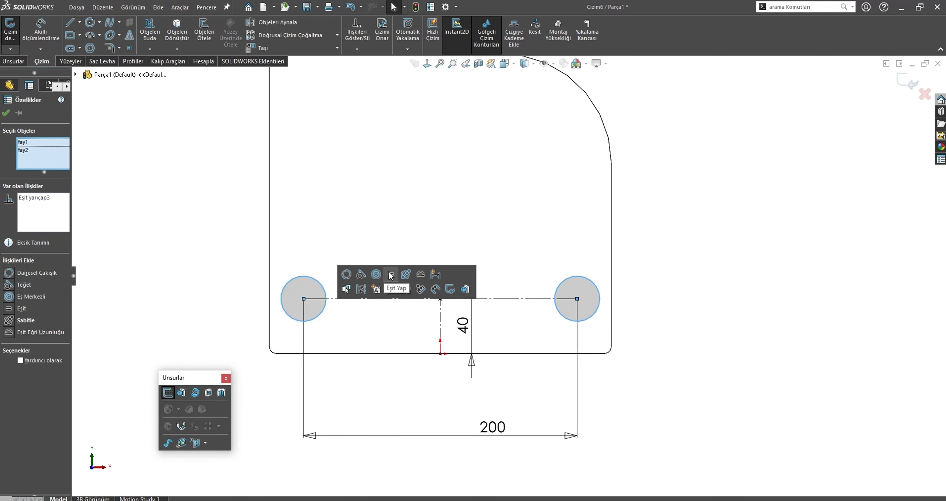
key("Escape")
- Dimension the left circle's diameter at 12 mm
key("s")
left_click(394, 293)
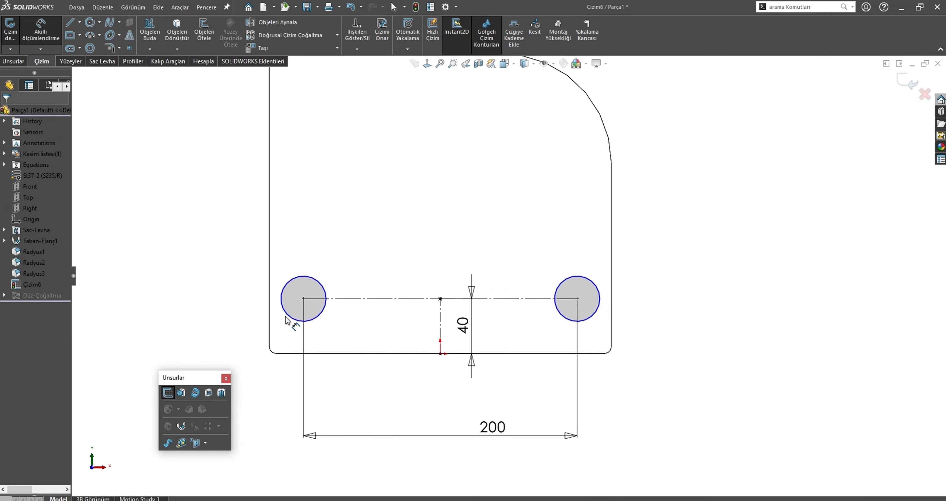
left_click(290, 320)
left_click(164, 307)
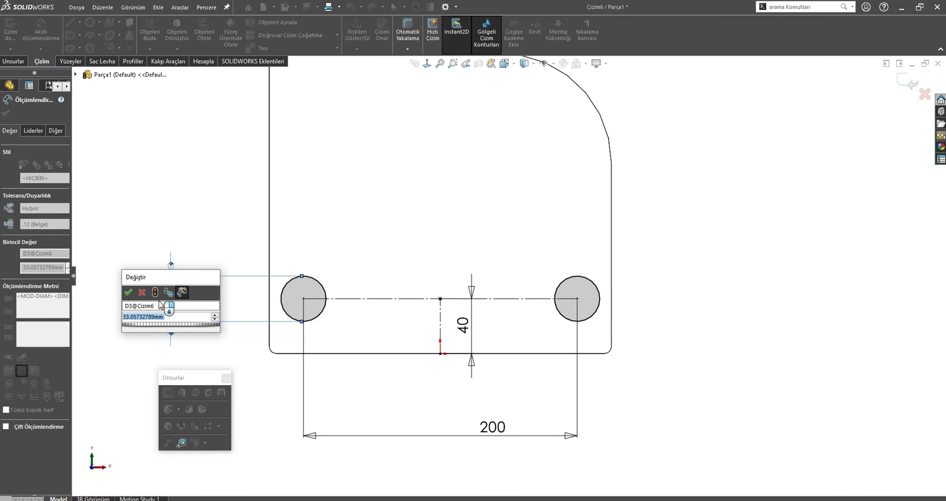
type("12")
key("Return")
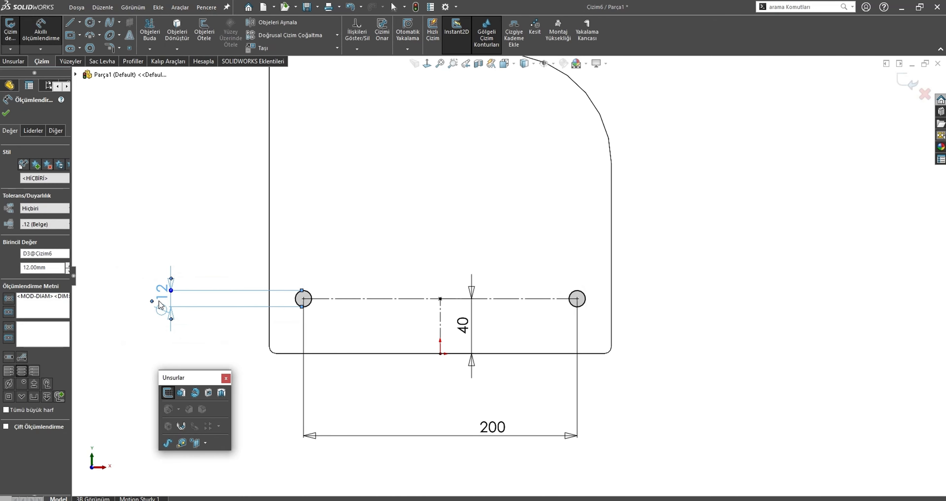
key("Escape")
- Cut-extrude the two circles through the plate, ending the cut up to the plate's opposite face
left_click(208, 393)
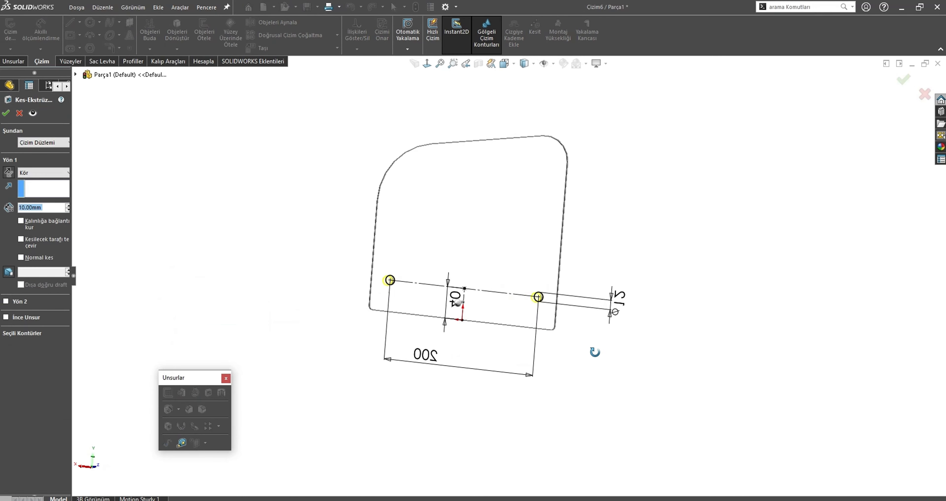
left_click(903, 79)
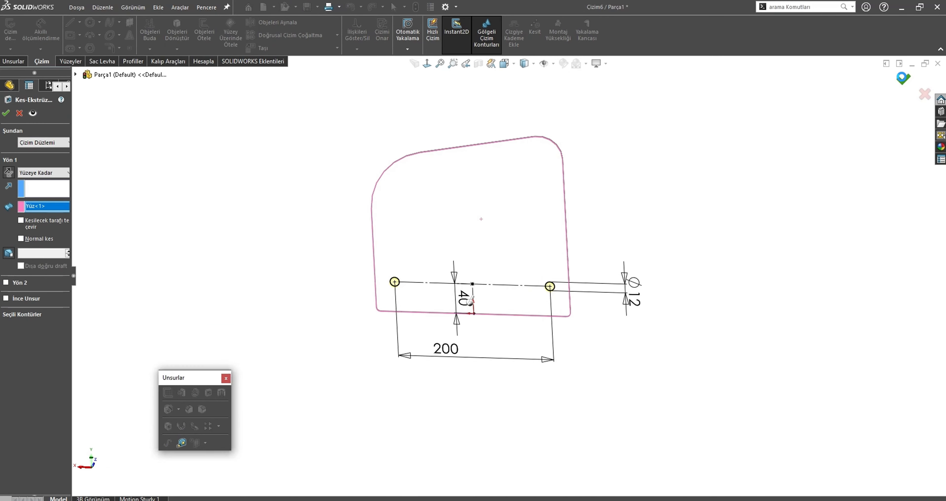
middle_click_drag(642, 216, 464, 222)
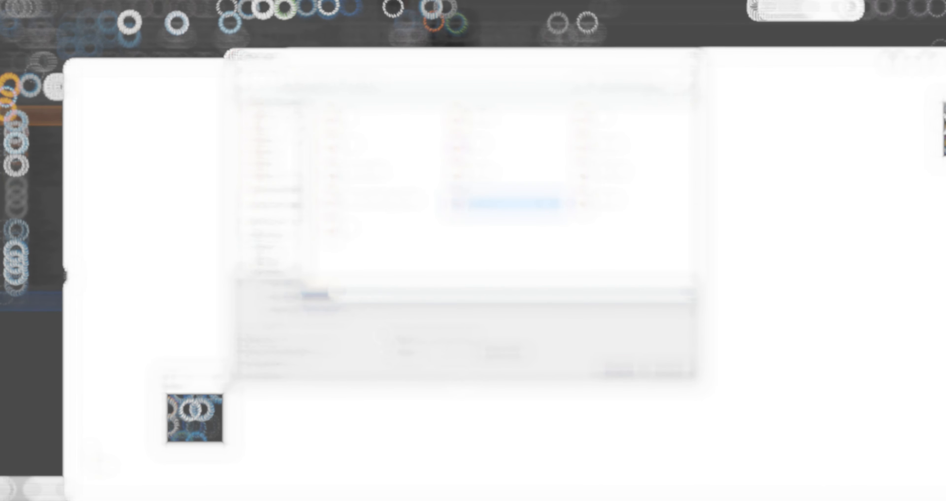
- Save the part as Parça1.SLDPRT in the chosen subfolder
double_click(383, 147)
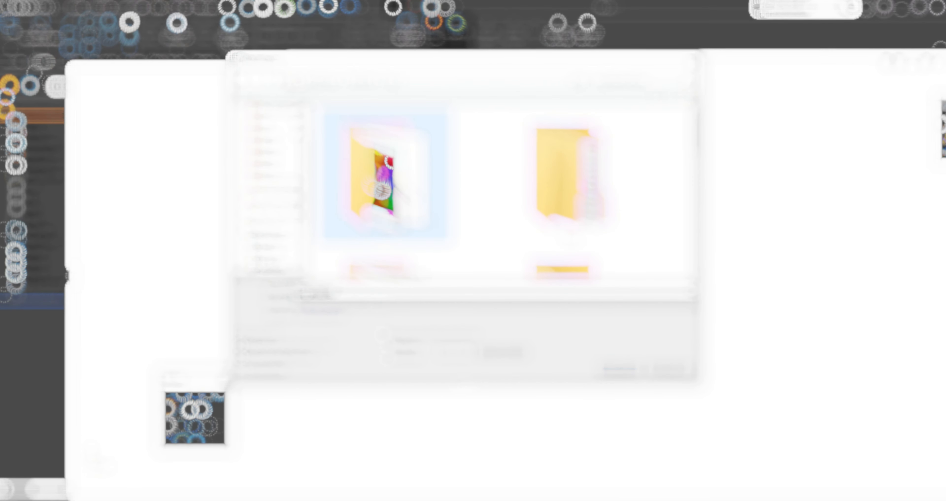
left_click(571, 176)
double_click(558, 194)
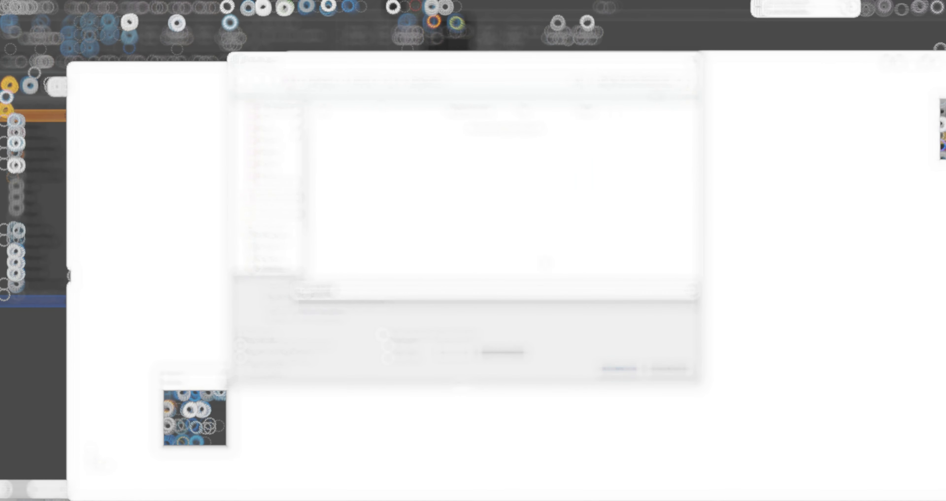
left_click(619, 368)
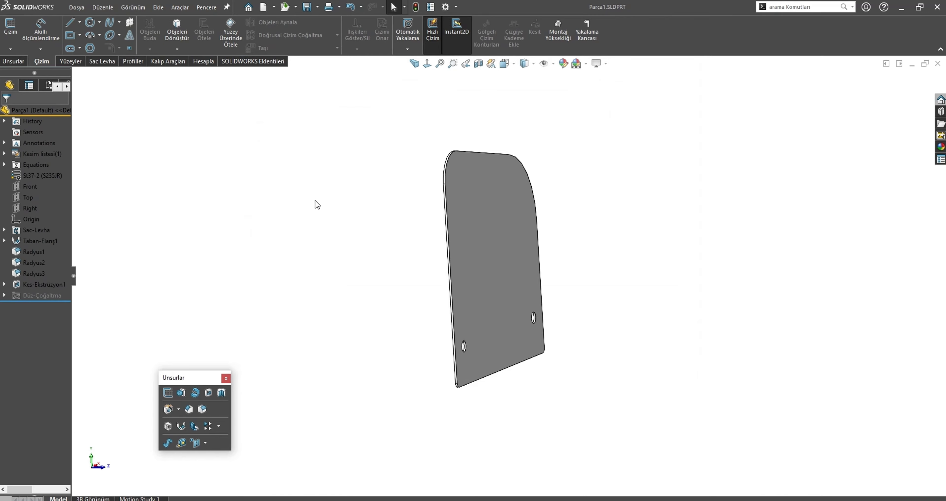
- Create an assembly of the plate from the Montaj template and save it as Montaj1.SLDASM
scroll(503, 270, "up", 3)
middle_click_drag(474, 264, 243, 257)
left_click(79, 8)
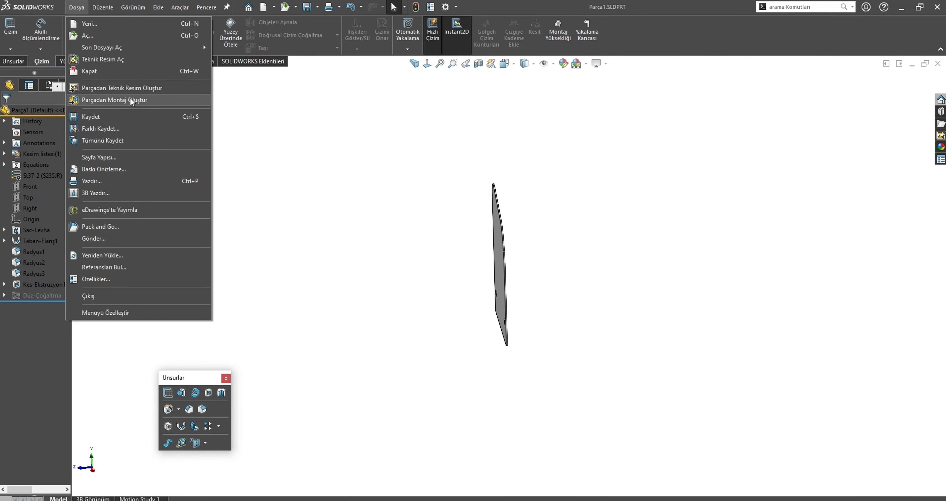
left_click(133, 100)
double_click(328, 144)
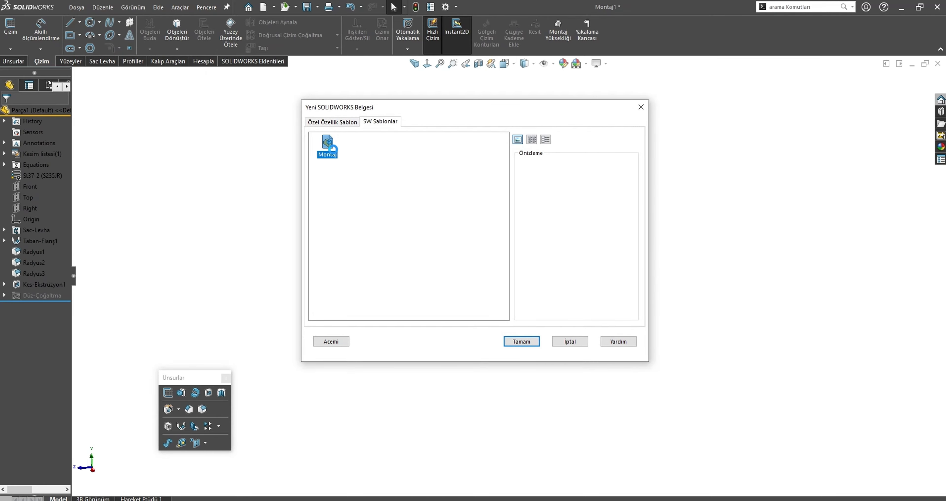
left_click(418, 250)
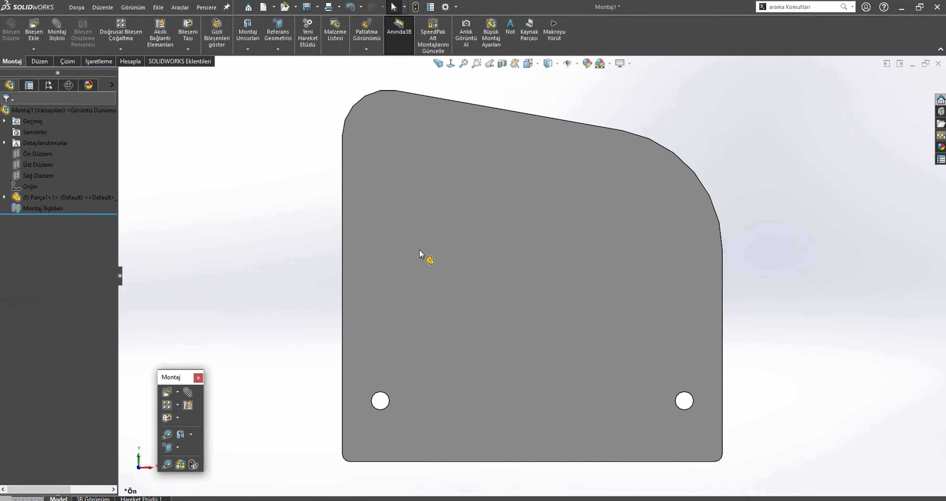
key("ctrl+s")
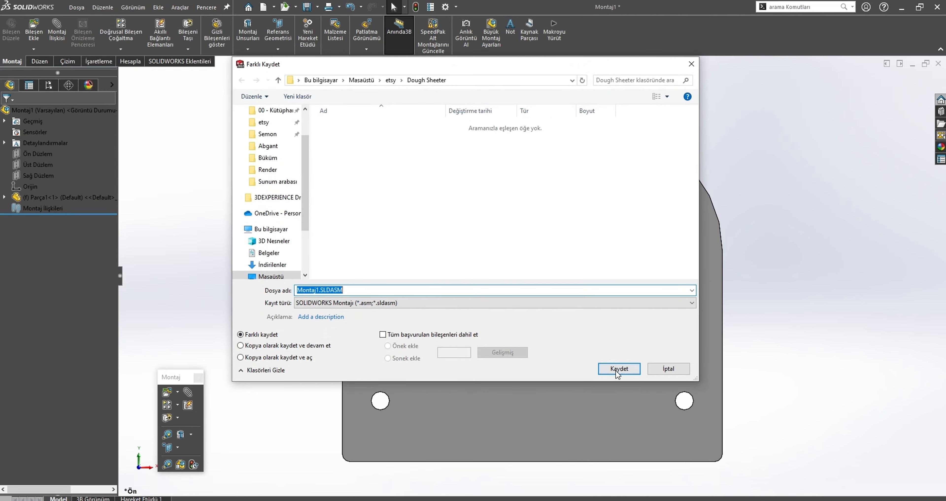
left_click(624, 367)
- Copy the plate inside the assembly to place a second instance beside the fixed one
scroll(529, 340, "up", 6)
middle_click_drag(514, 340, 432, 354)
scroll(521, 253, "down", 5)
left_click(521, 252)
left_click_drag(552, 266, 662, 240, "ctrl")
- Add a coincident mate between the bottom edge faces of the two plates
middle_click_drag(625, 315, 594, 165)
scroll(579, 278, "down", 6)
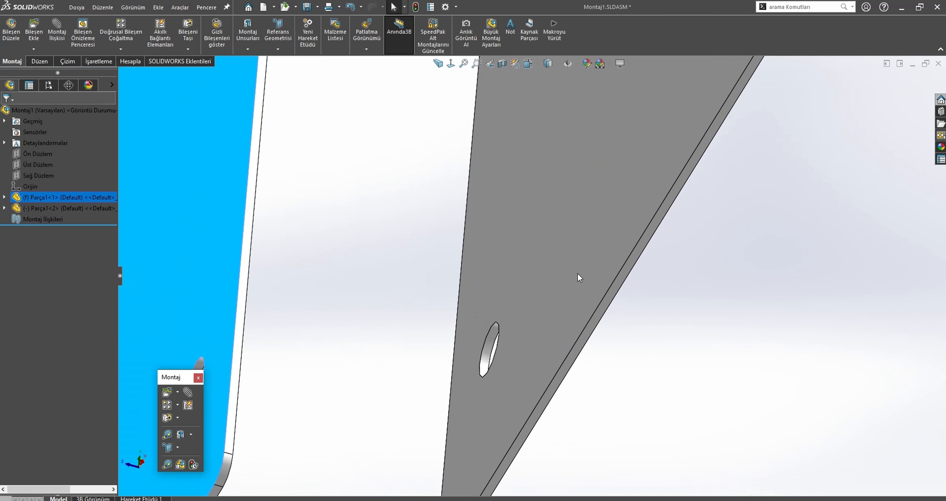
left_click(617, 288, "ctrl")
scroll(617, 289, "up", 6)
scroll(360, 383, "down", 6)
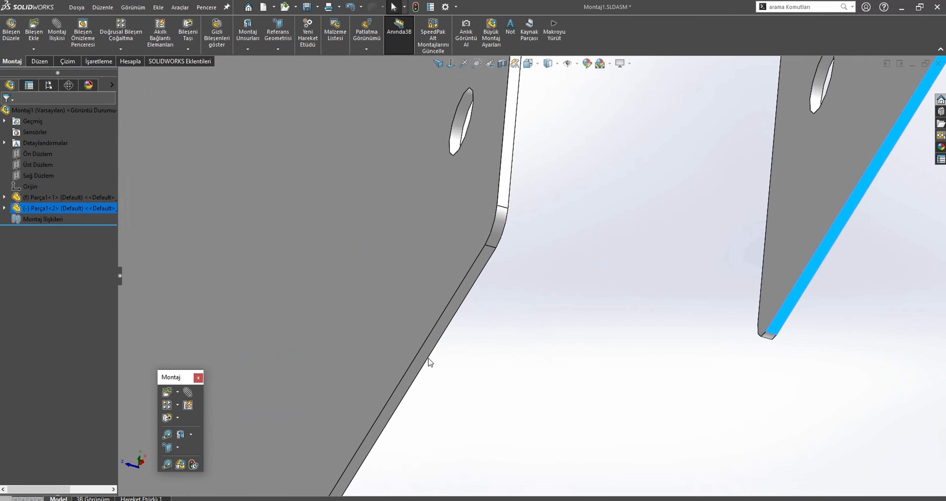
left_click(453, 346)
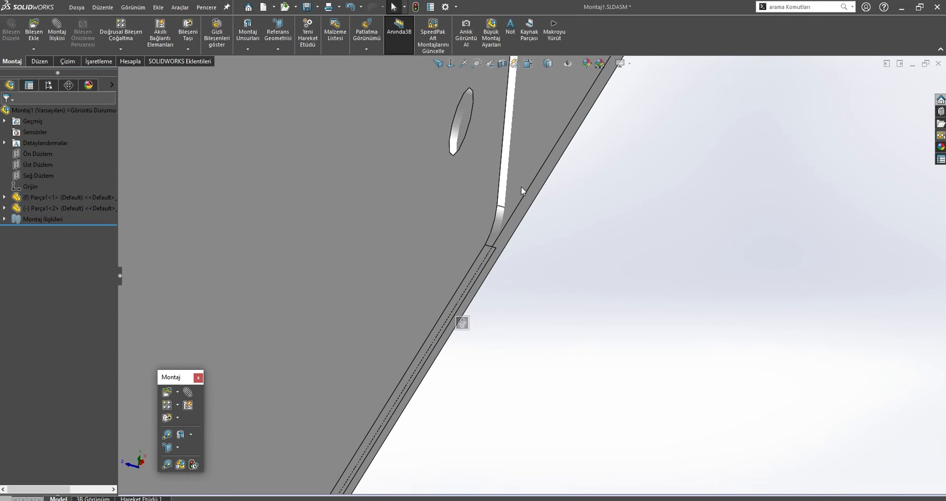
- Move the second plate clear of the first and mate their straight vertical edge faces as coincident
left_click_drag(537, 140, 762, 202)
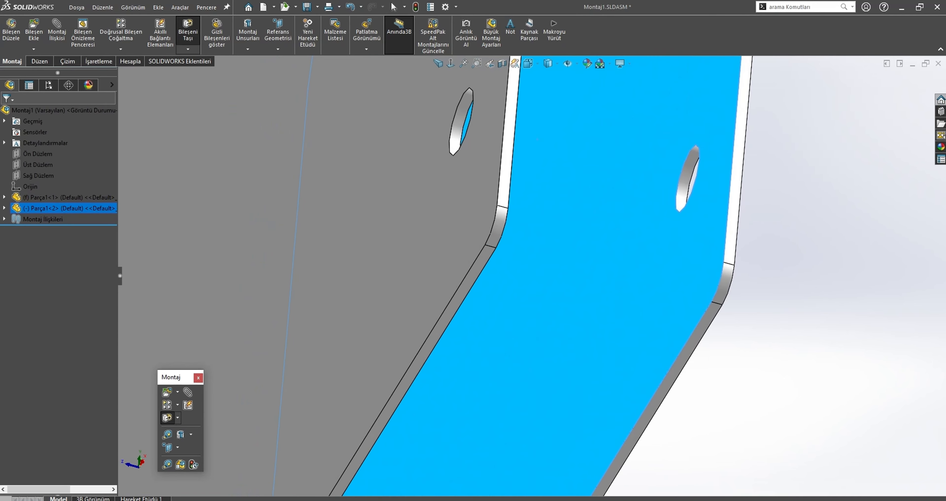
left_click(737, 208)
left_click(507, 188)
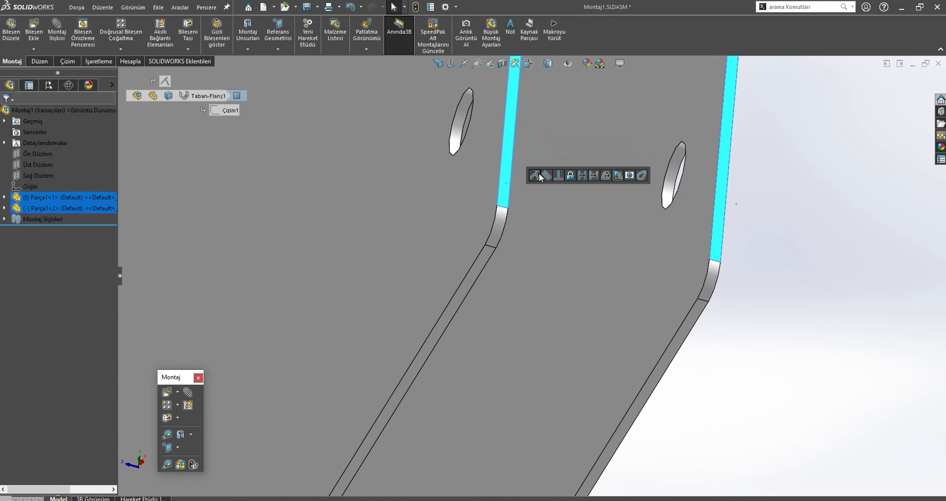
left_click(539, 173)
- Add a 400 mm distance mate between the large faces of the two plates
left_click_drag(588, 312, 801, 369)
middle_click_drag(494, 261, 397, 317)
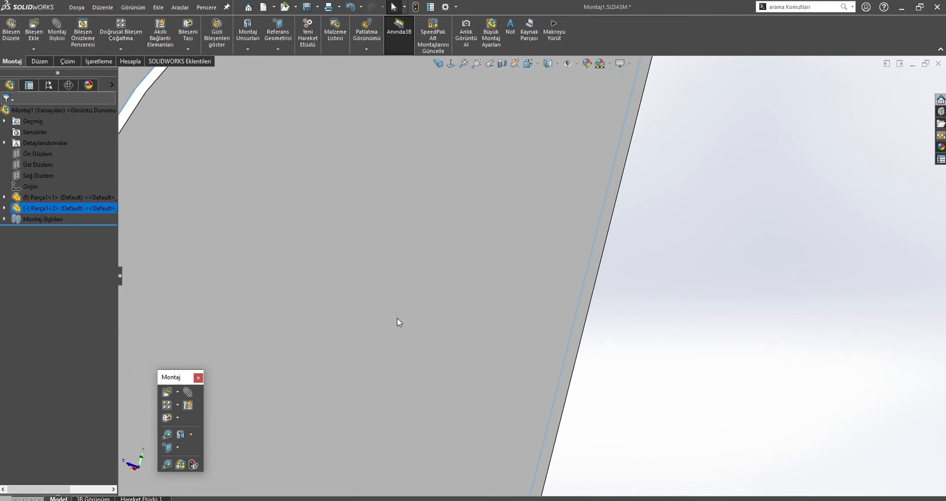
scroll(397, 317, "up", 5)
left_click(290, 257, "ctrl")
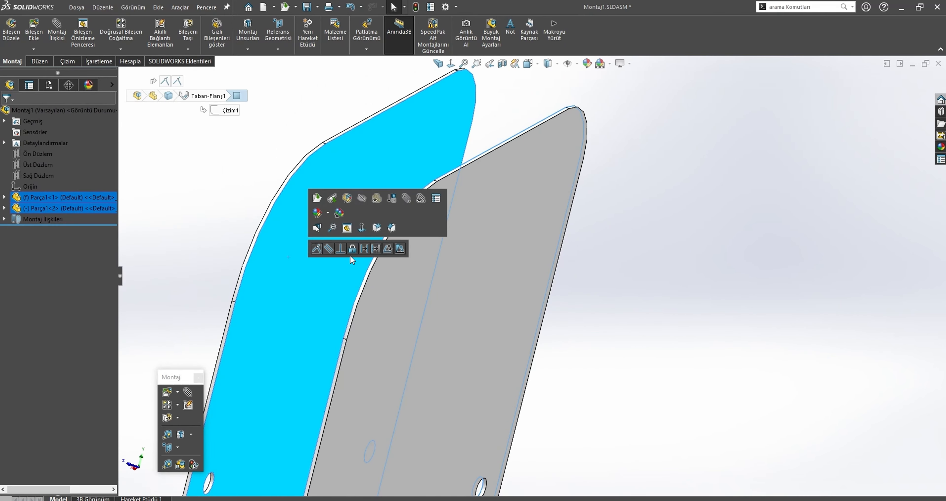
left_click(364, 249)
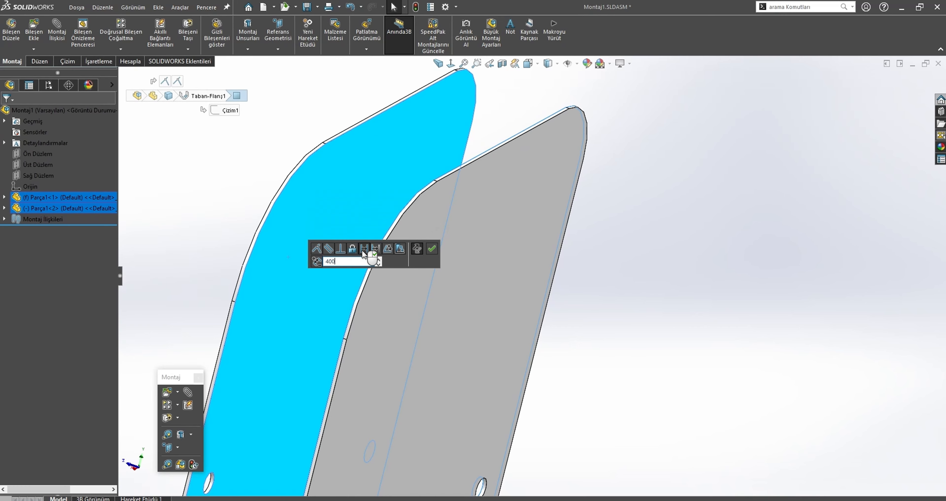
type("400")
key("Return")
left_click(432, 251)
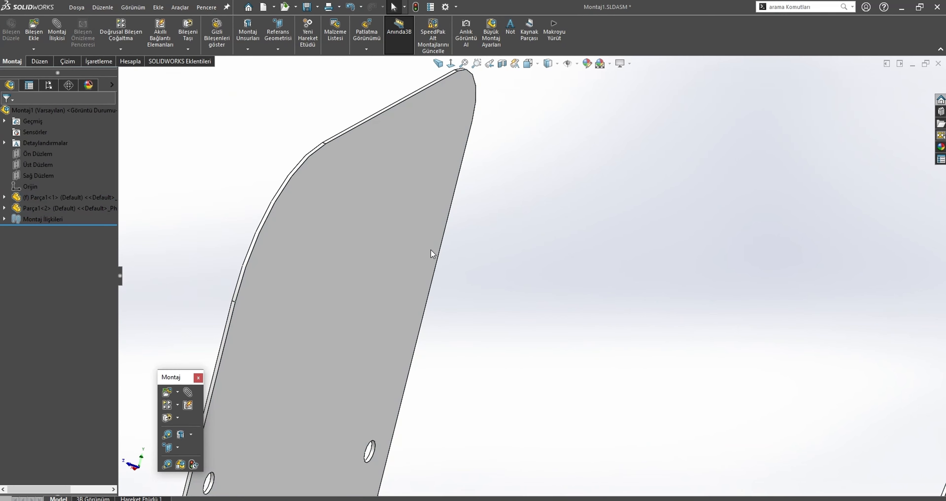
- Create a new part document from the Parça template
scroll(567, 314, "down", 6)
middle_click_drag(598, 317, 546, 279)
scroll(474, 252, "down", 3)
middle_click_drag(473, 252, 707, 397)
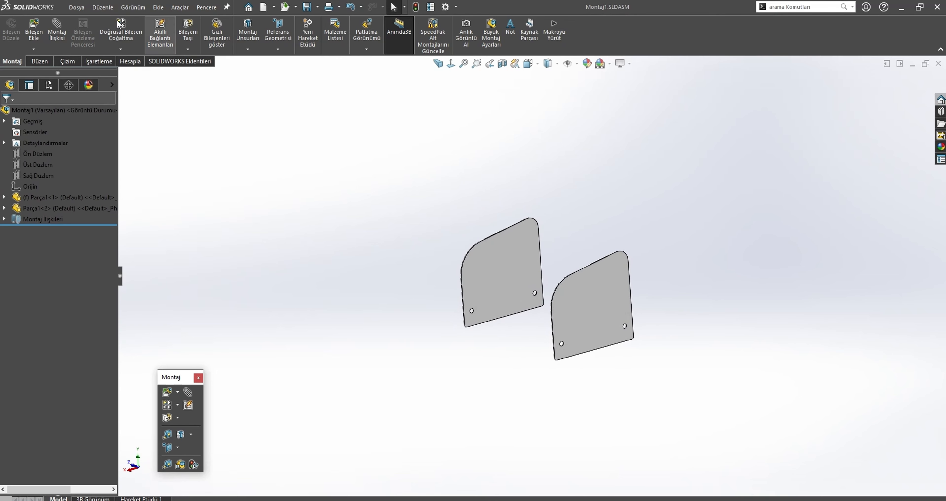
left_click(76, 7)
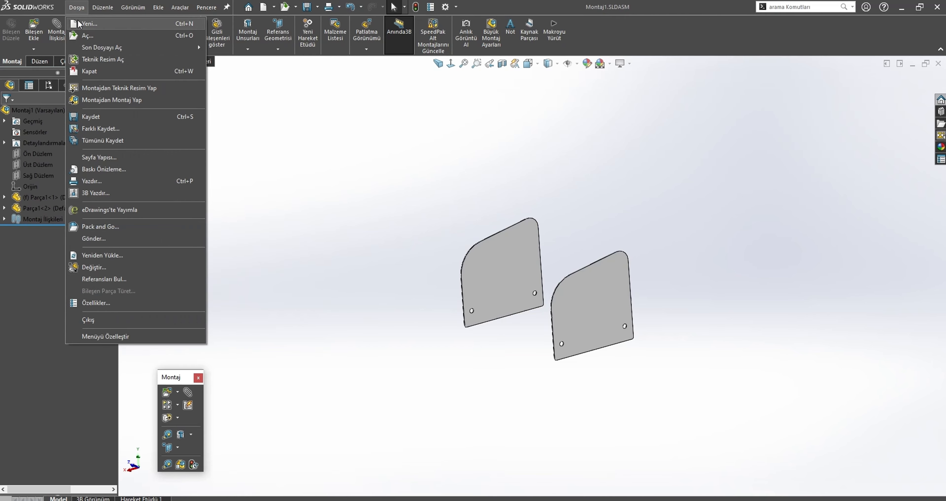
left_click(88, 23)
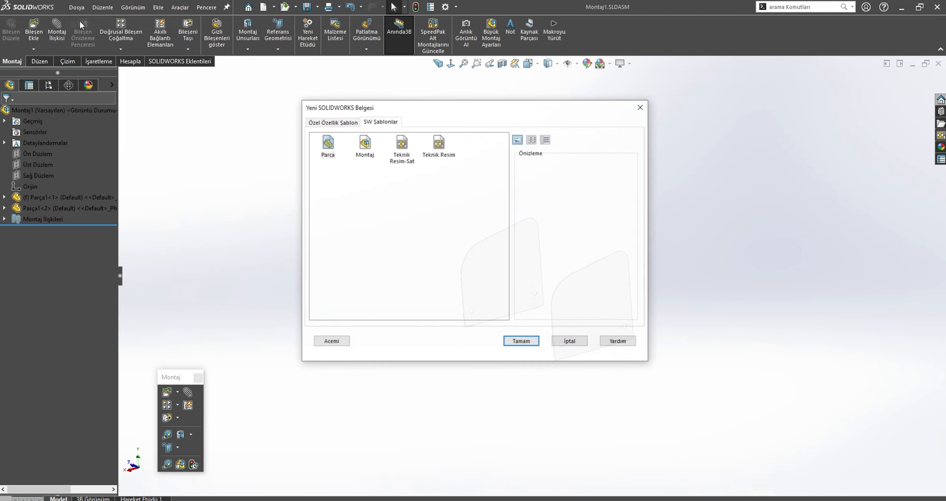
double_click(326, 147)
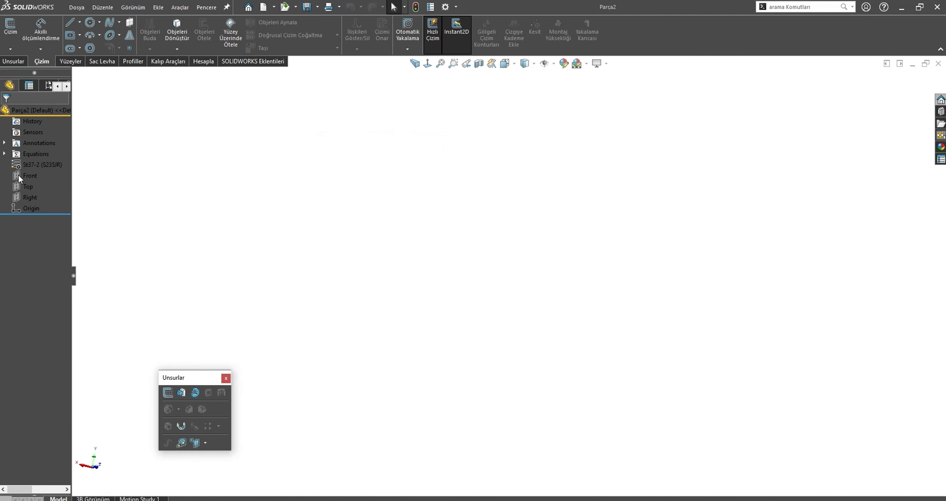
- Sketch a horizontal centerpoint straight slot on the Front plane, centred on the origin, about 843 mm between arc centres
left_click(26, 161)
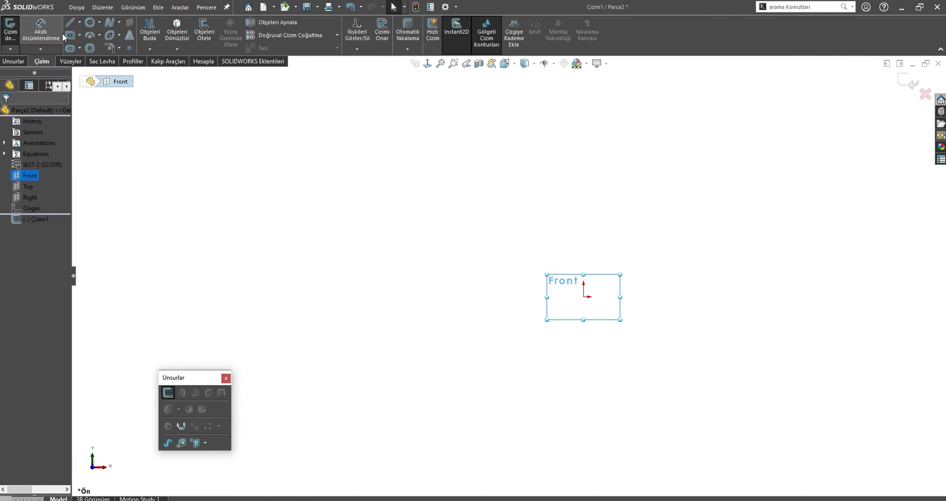
left_click(70, 48)
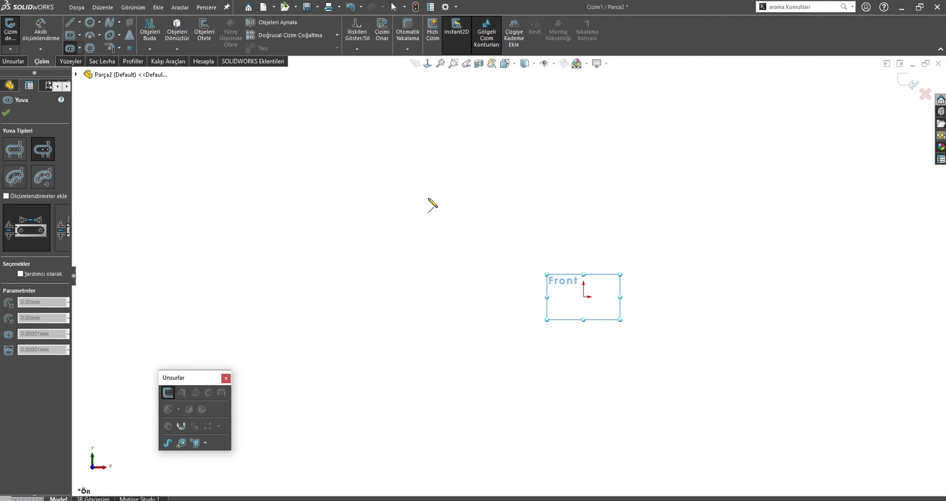
left_click(584, 297)
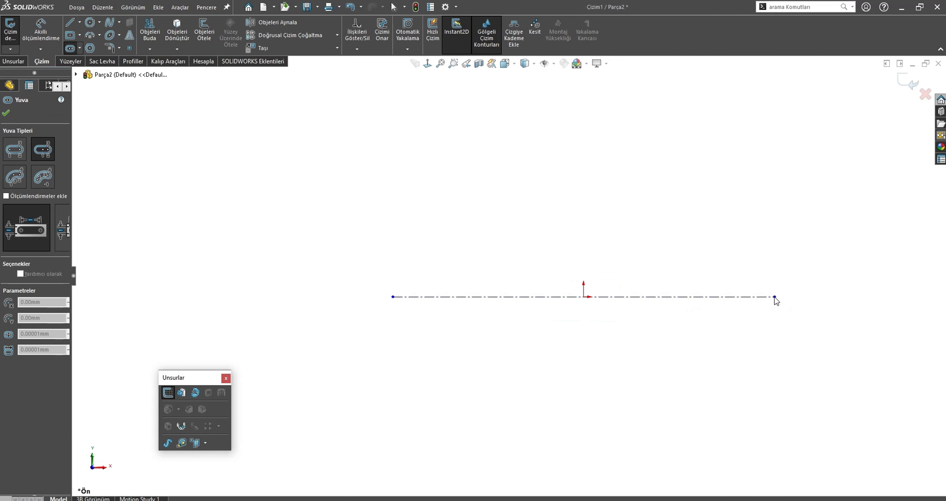
left_click(775, 297)
left_click(777, 324)
key("Escape")
- Dimension the slot's centre-to-centre length at 400 mm
key("s")
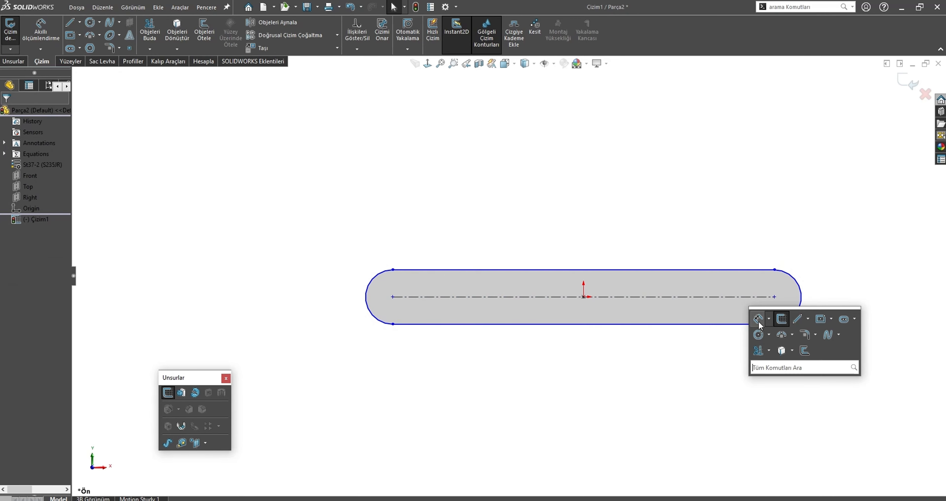
left_click(758, 319)
left_click(722, 297)
left_click(680, 207)
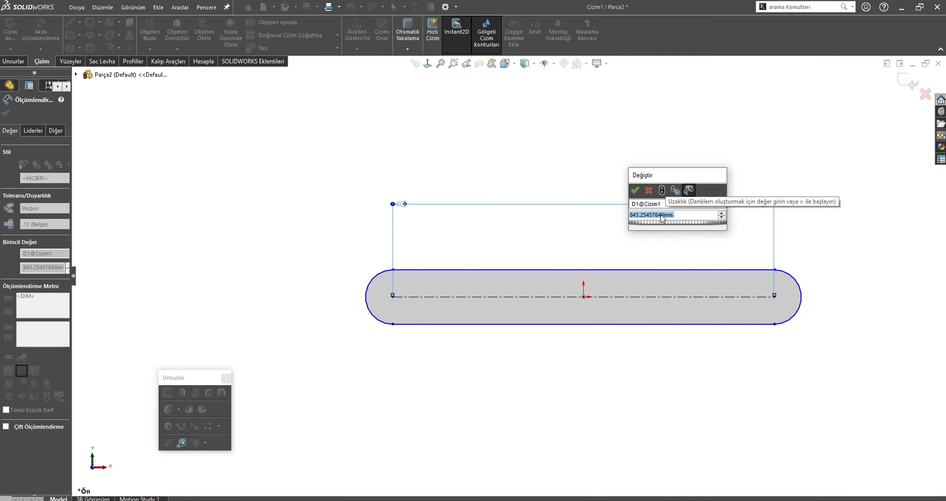
type("50")
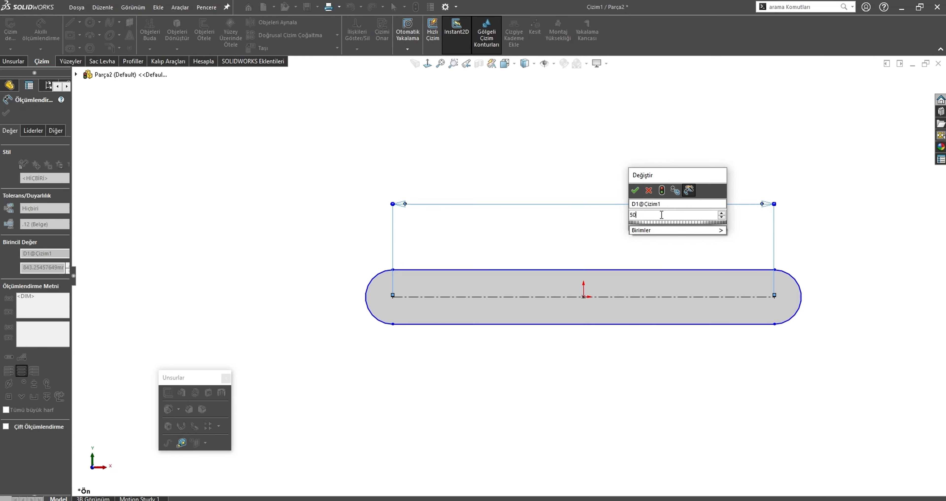
key("BackSpace")
key("BackSpace")
type("400")
key("Return")
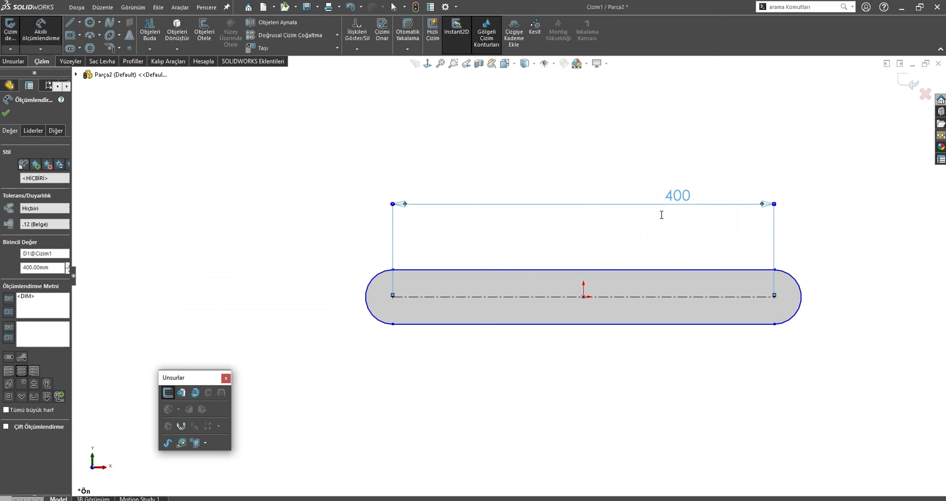
- Dimension the slot's width between its two straight edges at 60 mm
left_click(433, 325)
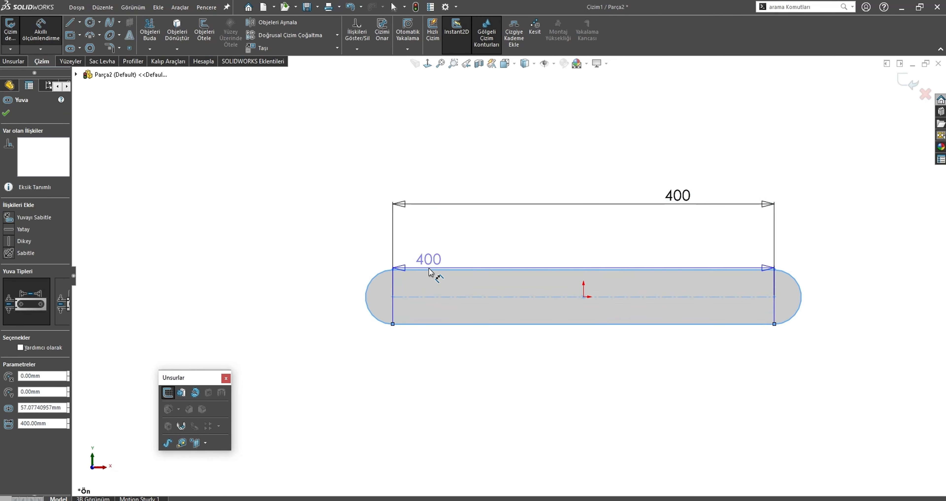
left_click(428, 270)
left_click(252, 294)
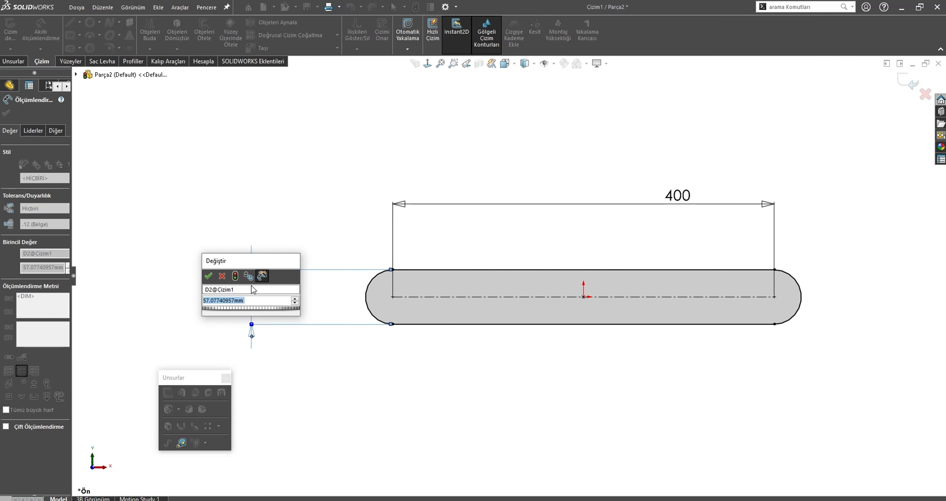
type("60")
key("Return")
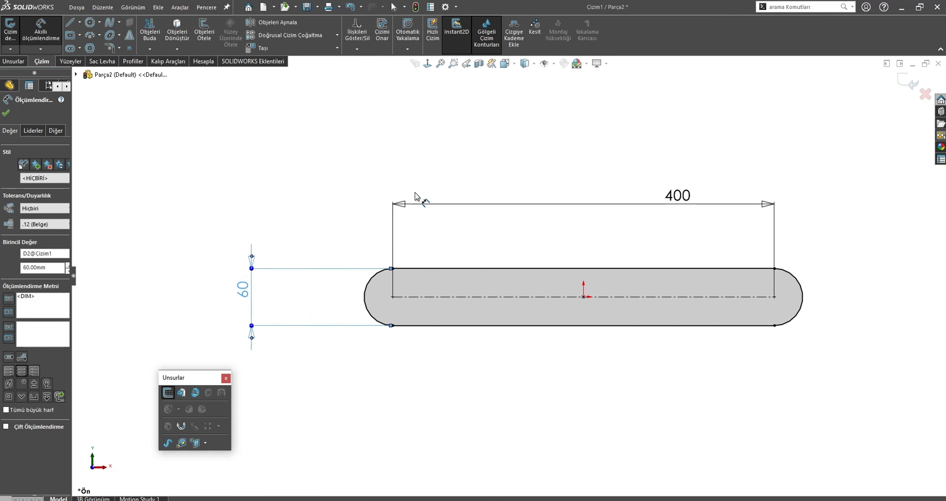
- Create a 2 mm thick sheet-metal base flange from the slot profile
left_click(181, 426)
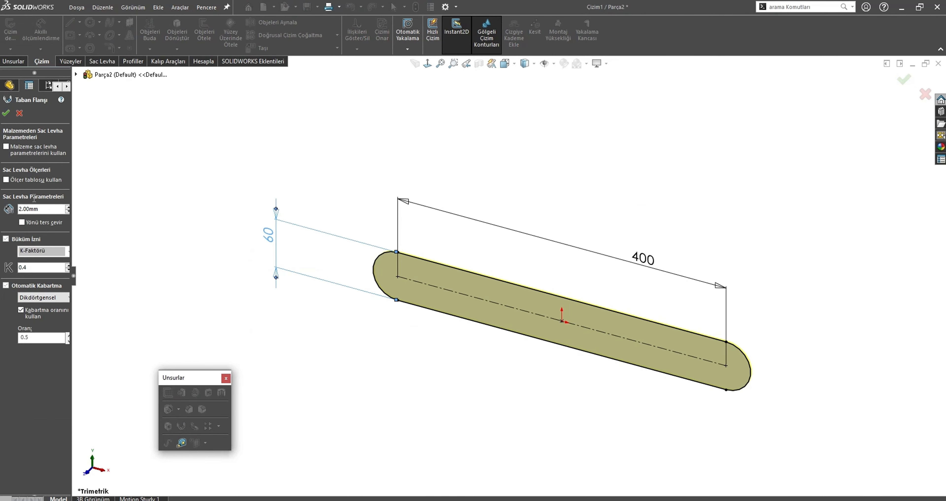
key("ctrl+1")
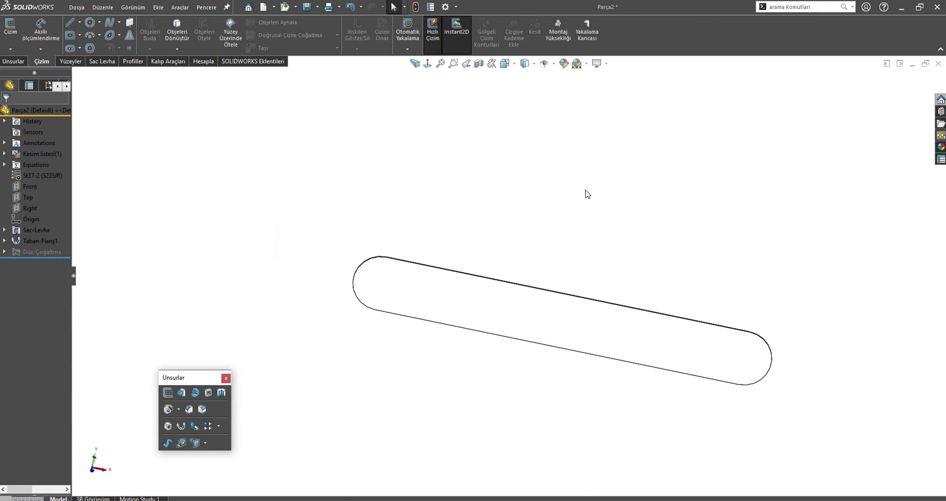
- Sketch a vertical centerline about 47 mm long on the flange's face, upward from the midpoint of its lower straight edge
left_click(614, 311)
left_click(659, 282)
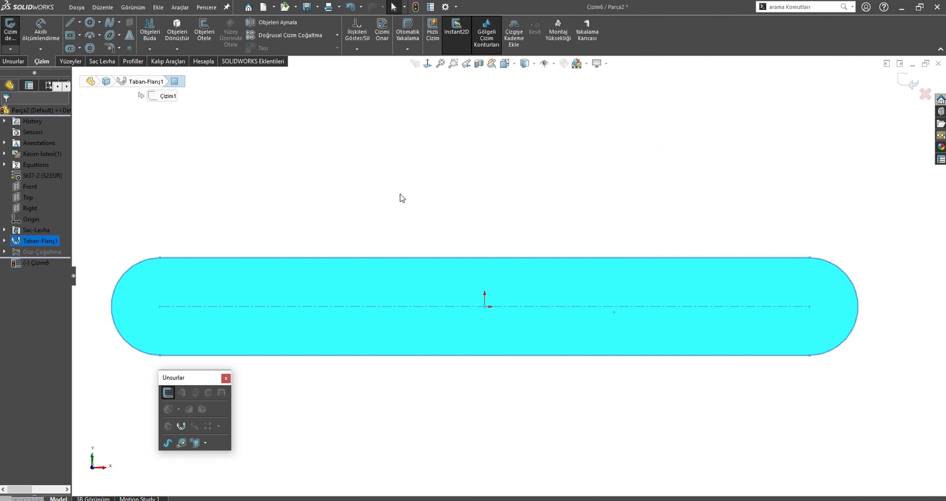
left_click(80, 23)
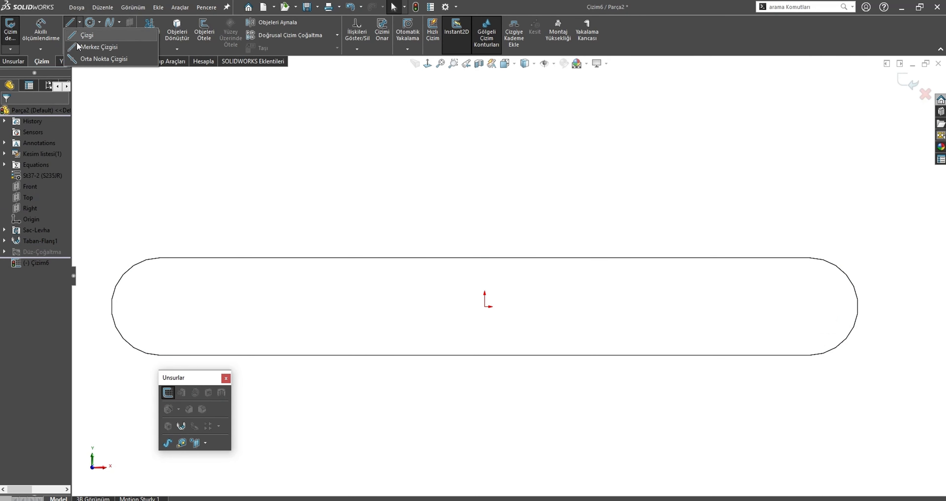
left_click(84, 48)
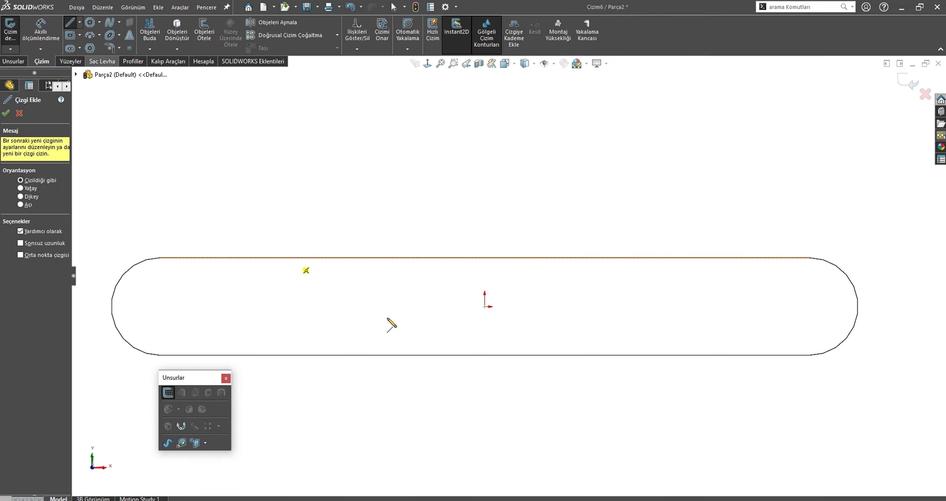
left_click(485, 355)
left_click(485, 279)
key("Escape")
- Dimension the vertical centerline's length at 40 mm
key("s")
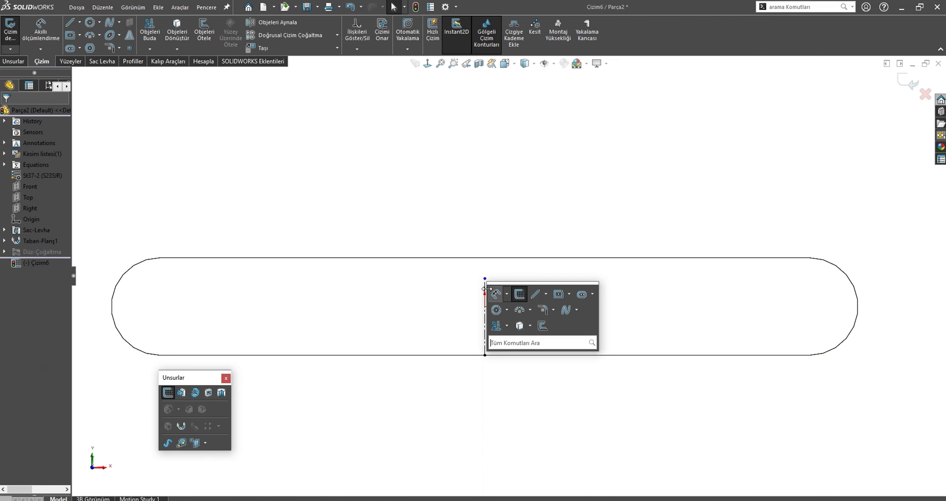
left_click(485, 302)
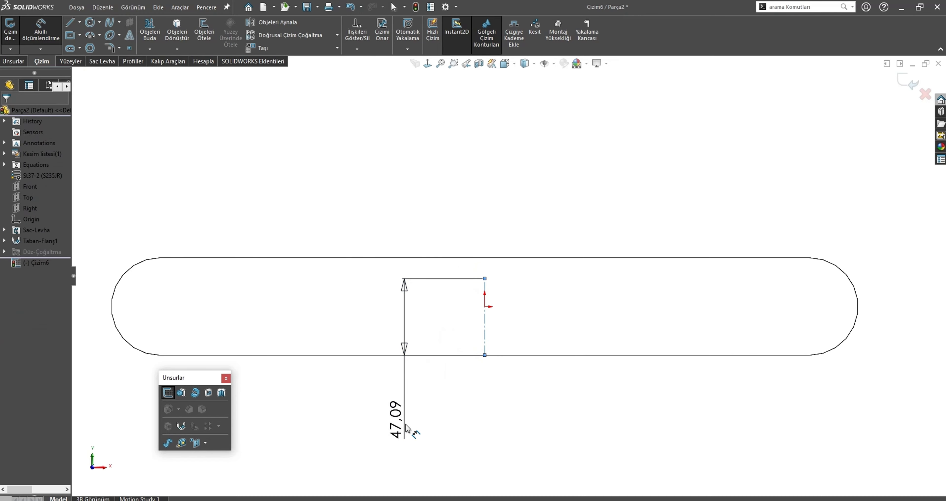
left_click(405, 424)
type("40")
key("Return")
key("Escape")
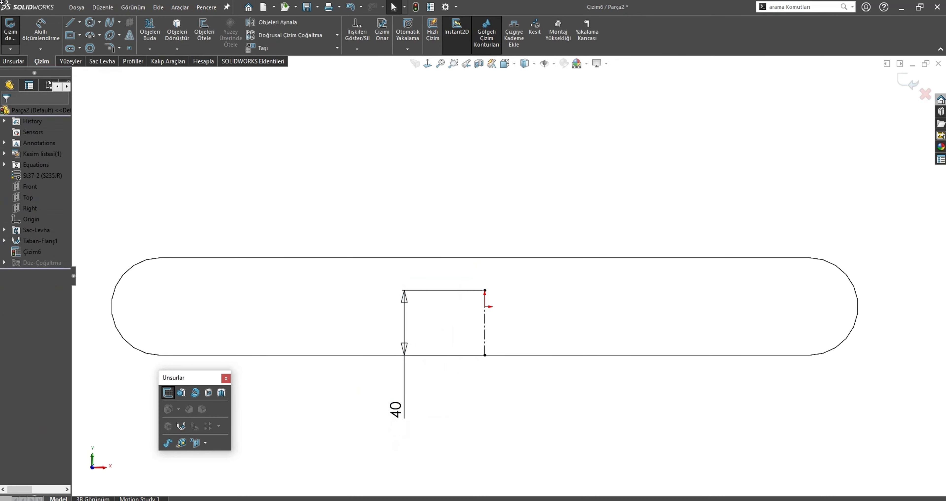
- Sketch a horizontal midpoint line about 419 mm long, centred on the upper end of the vertical centerline
left_click(79, 23)
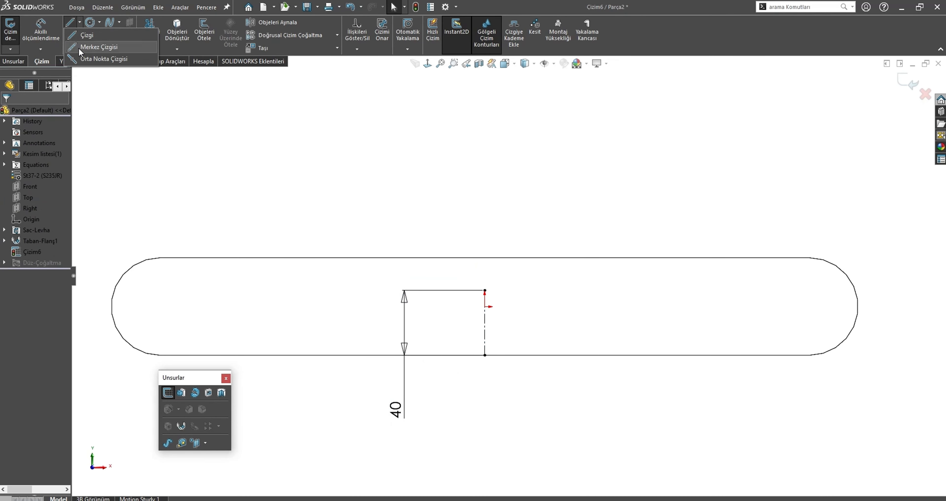
left_click(92, 60)
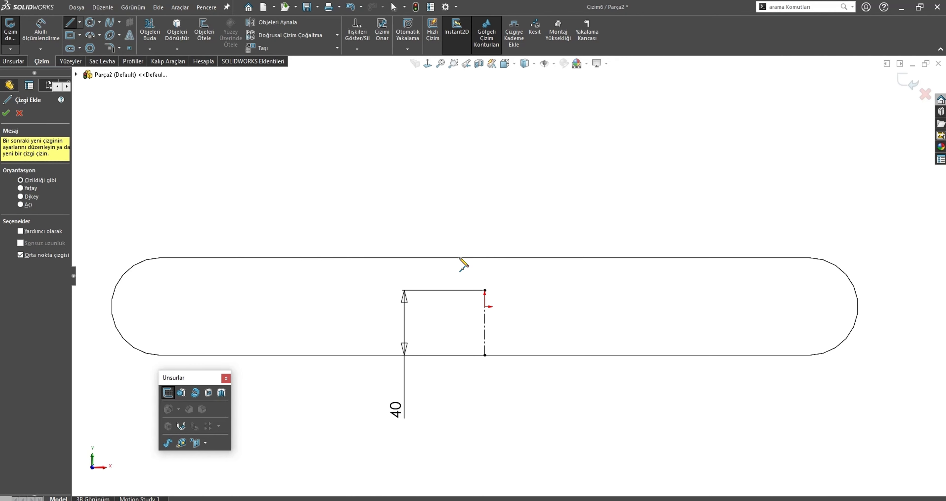
left_click(485, 290)
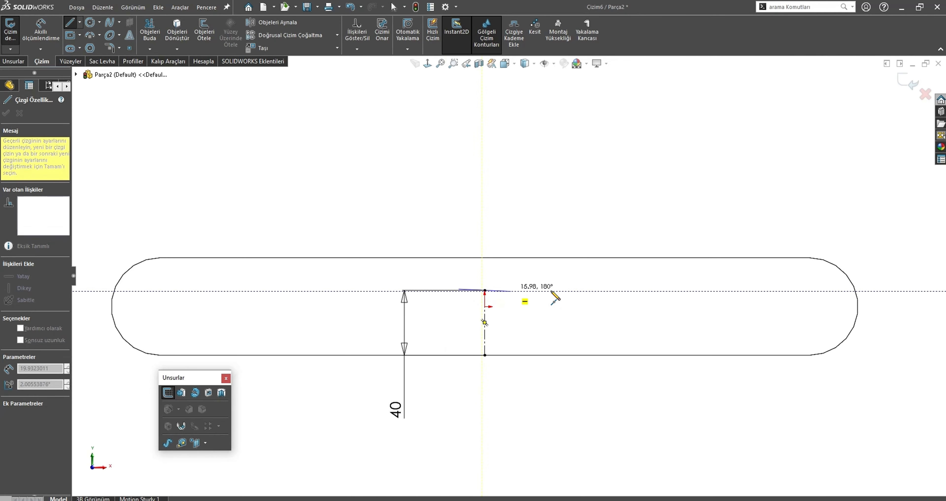
left_click(825, 290)
key("Escape")
- Dimension the horizontal line's length at 400 mm and convert the line to construction geometry
key("s")
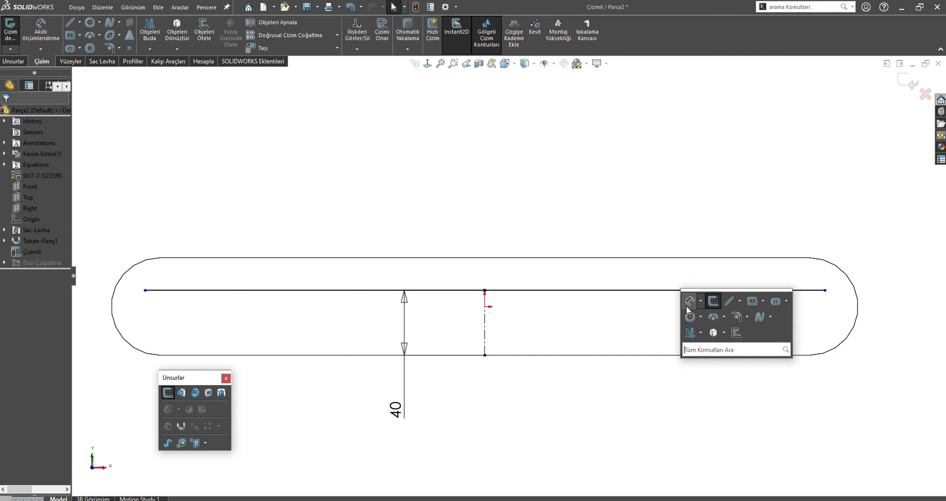
left_click(688, 304)
left_click(679, 290)
left_click(646, 192)
type("400")
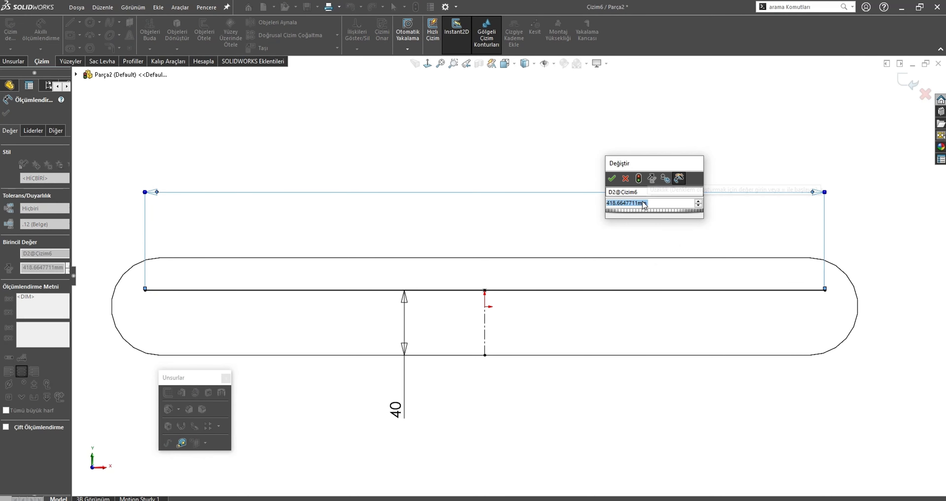
key("Return")
key("Escape")
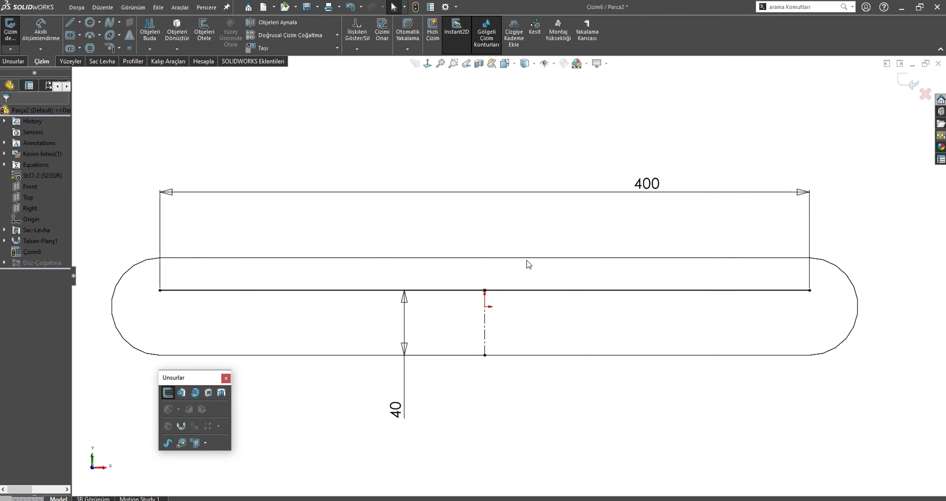
left_click(518, 290)
left_click(557, 263)
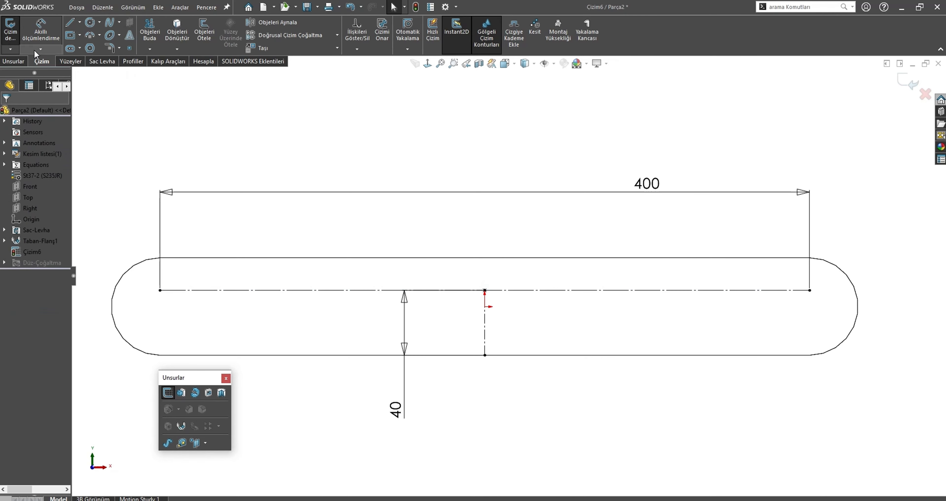
- Sketch three circles on the horizontal centerline, radius about 17 mm at its left end, 16 mm at its midpoint and 12 mm at its right end
left_click(89, 22)
left_click(160, 290)
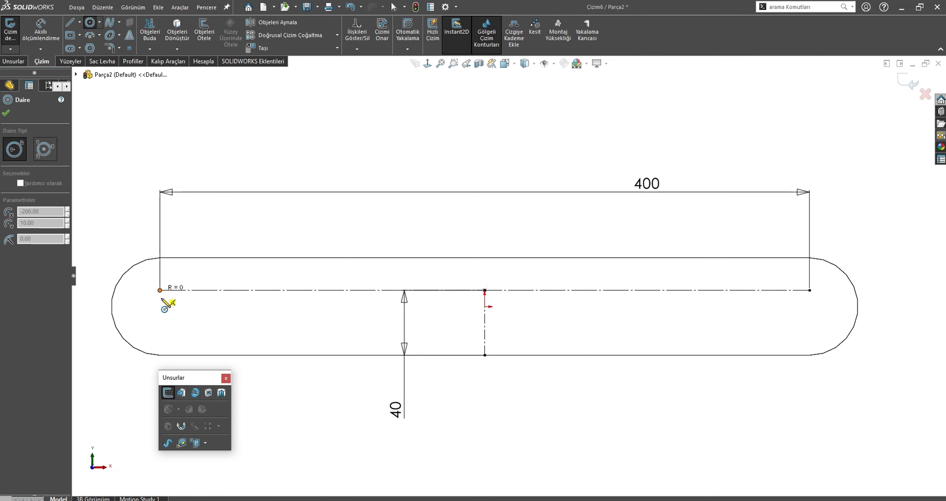
left_click(188, 290)
left_click(485, 290)
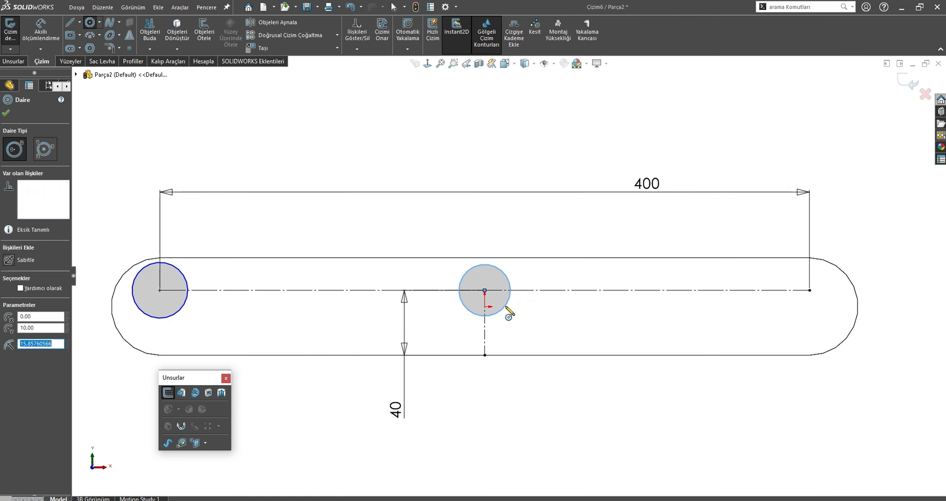
left_click(810, 290)
left_click(819, 308)
key("Escape")
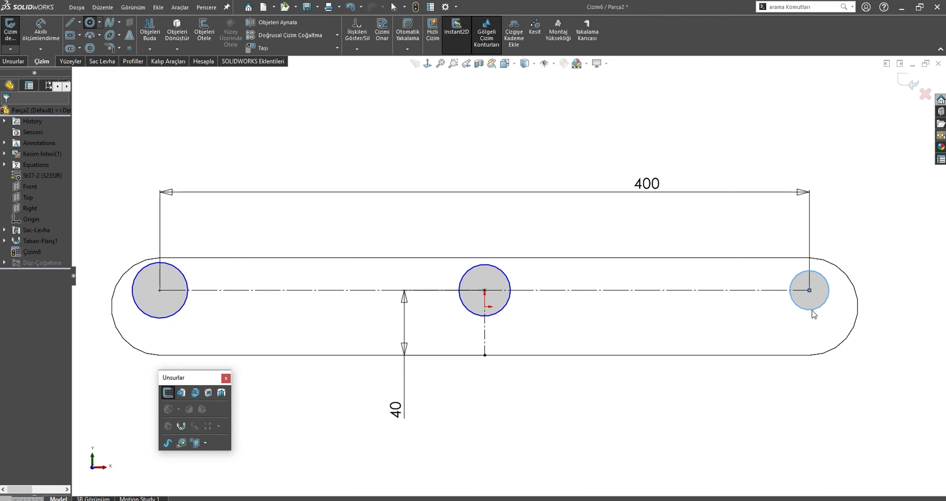
- Add an equal relation between the three circles on the horizontal centerline
left_click(806, 308)
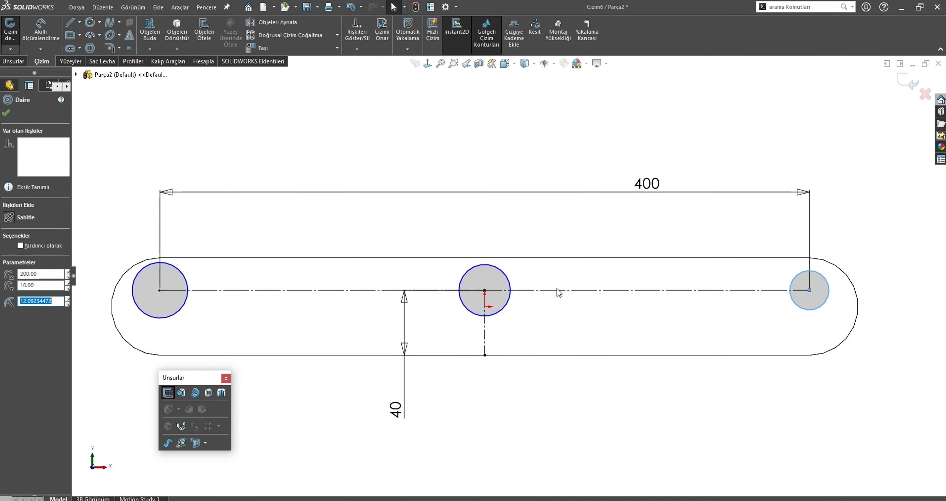
left_click(504, 309, "ctrl")
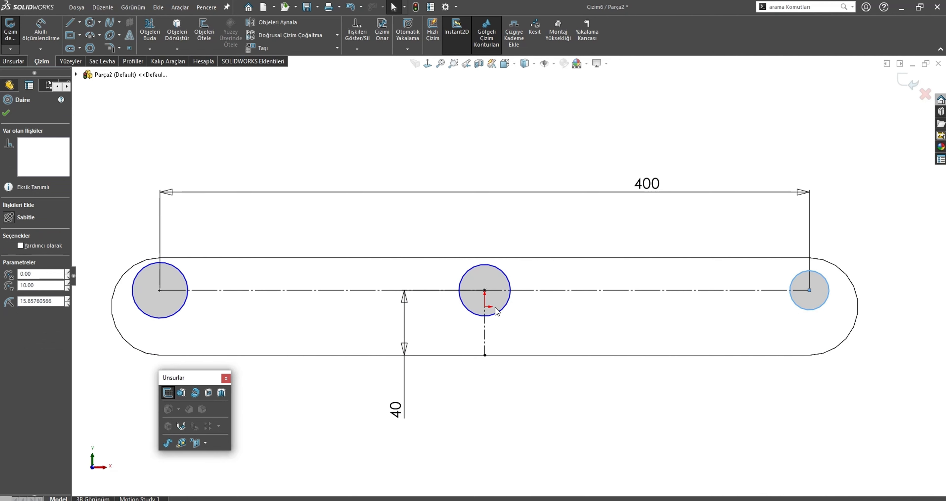
left_click(163, 322, "ctrl")
left_click(224, 276)
left_click(236, 270)
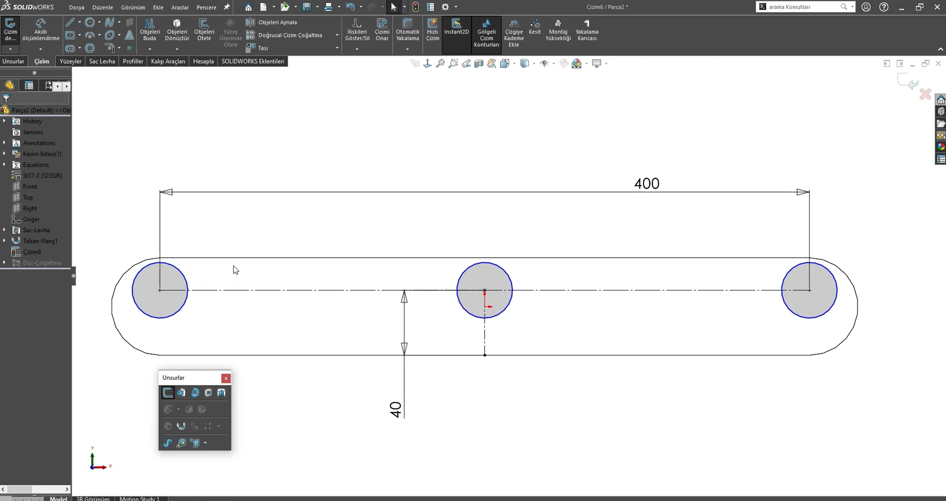
- Dimension the right-end circle's diameter at 12 mm
key("s")
left_click(254, 284)
left_click(806, 319)
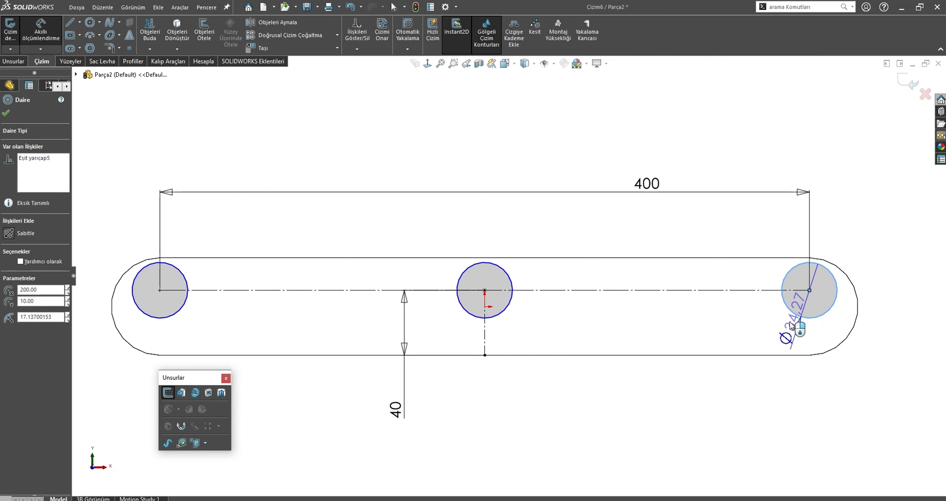
left_click(669, 392)
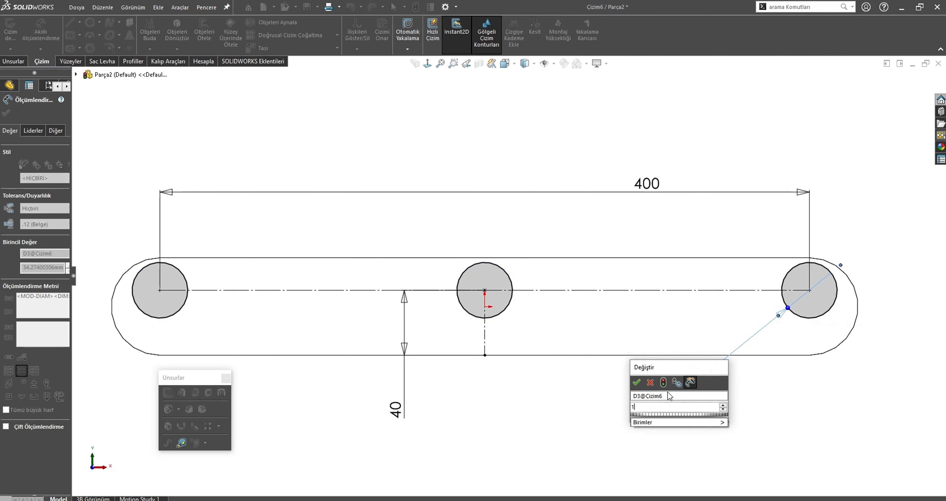
type("12")
key("Return")
key("Escape")
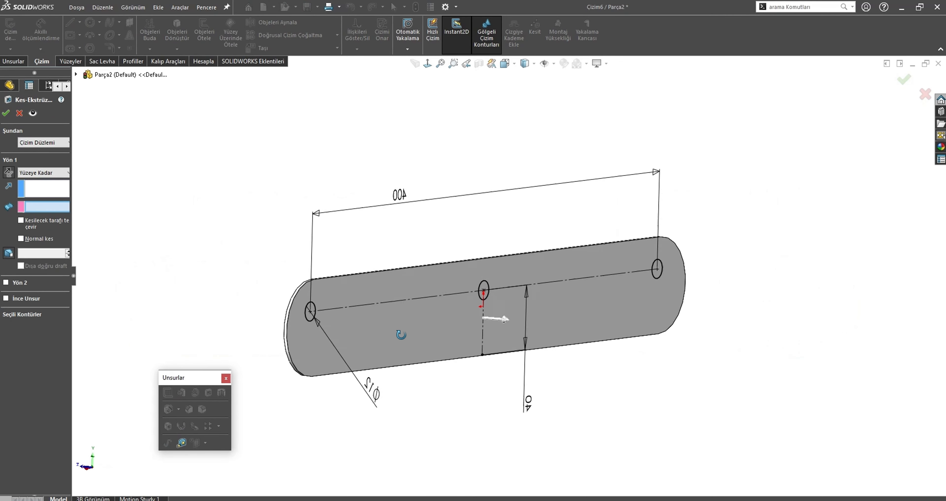
- Cut-extrude the three circles up to the plate's opposite face and save the part as Parça2.SLDPRT
left_click(906, 76)
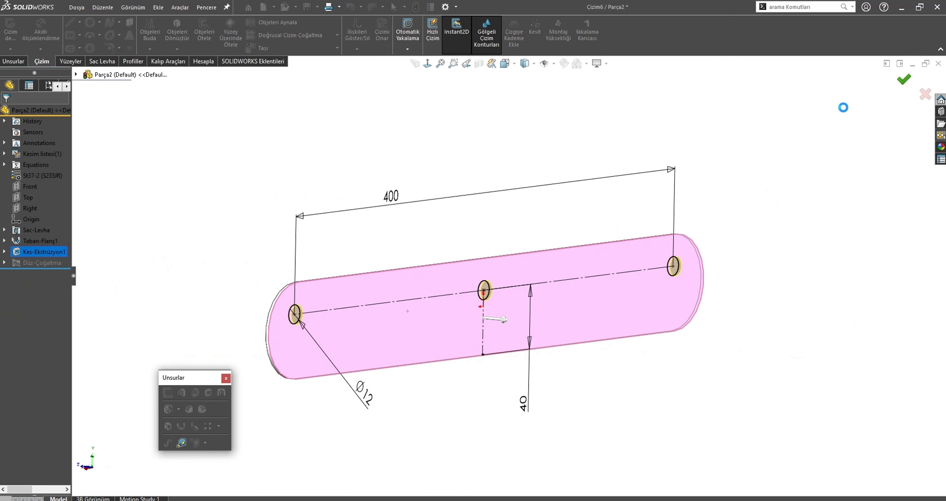
key("ctrl+s")
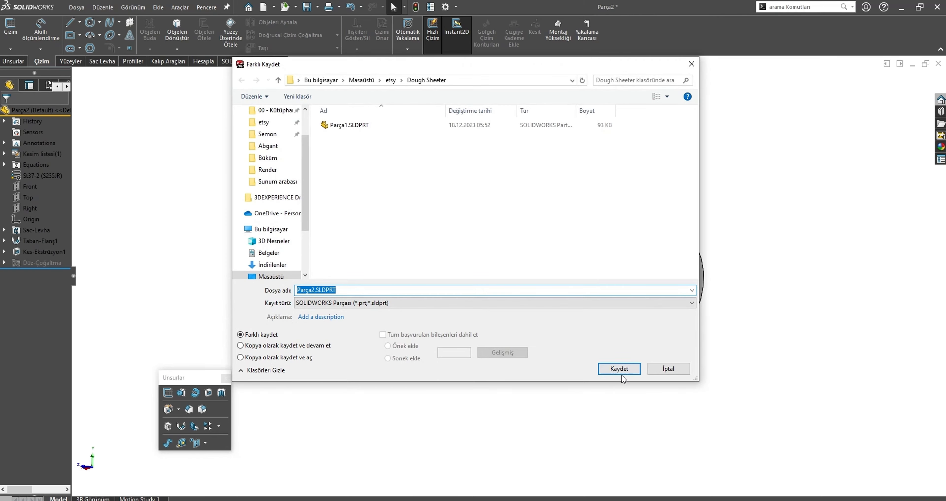
left_click(622, 372)
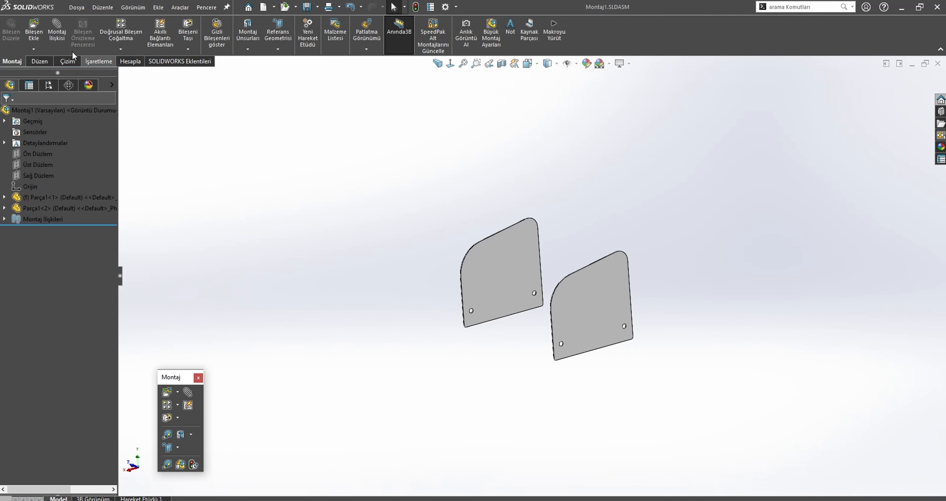
- Insert one Parça2 component into the Montaj1 assembly, placing it below the two side plates
left_click(34, 32)
left_click(25, 226)
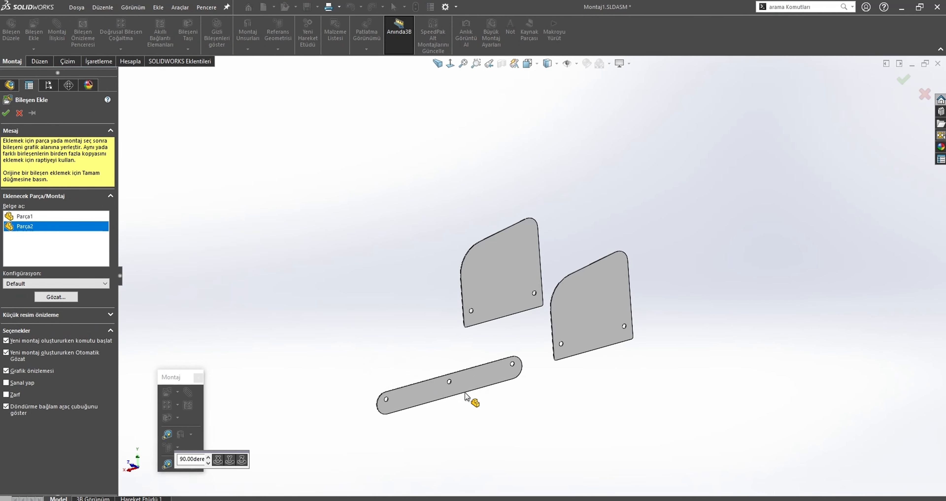
left_click(466, 396)
- Mate the slot-shaped bar's back face coincident with the nearer side plate's outer face and shift the bar along that plane
middle_click_drag(513, 380, 612, 382)
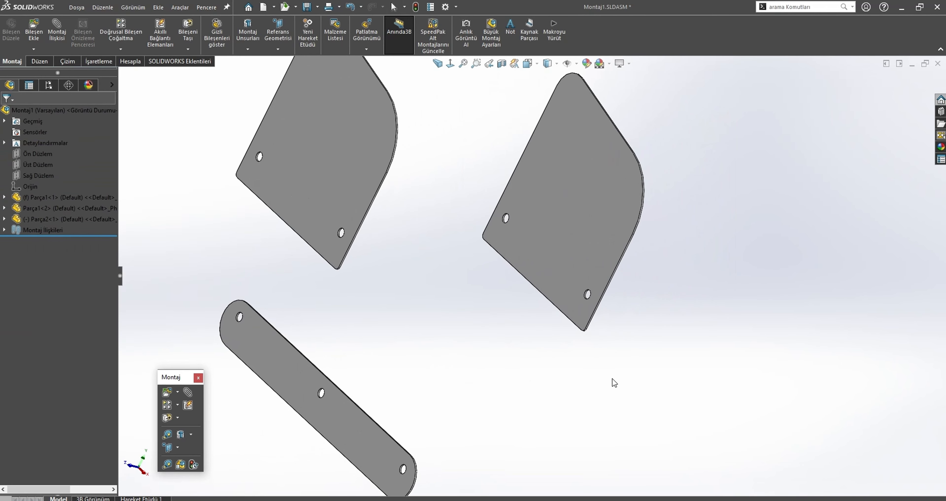
left_click_drag(246, 337, 551, 338)
middle_click_drag(645, 351, 496, 316)
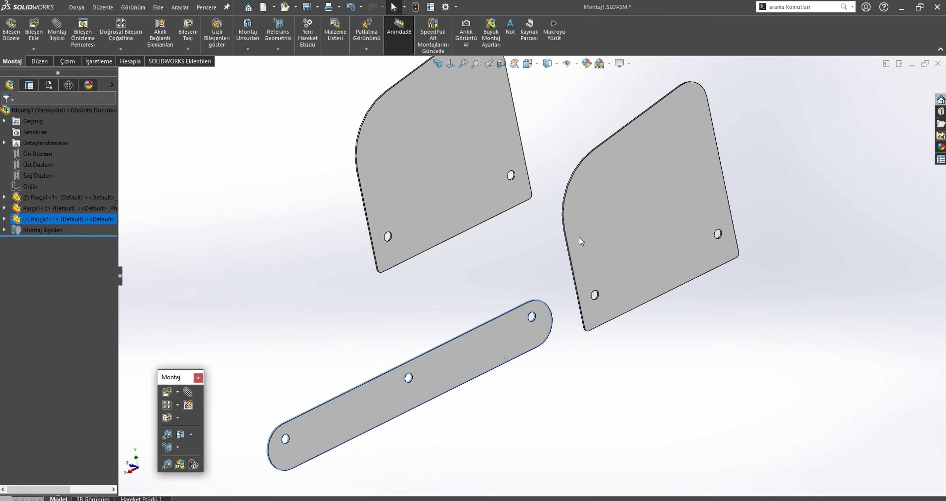
left_click(579, 236, "ctrl")
left_click_drag(532, 318, 462, 160)
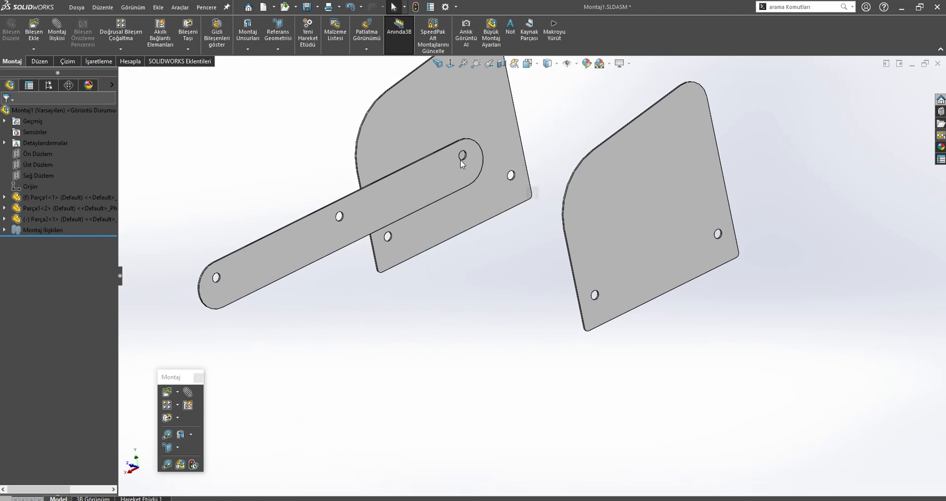
- Mate the bar's end hole concentric with the nearer side plate's lower front hole
left_click(464, 158)
scroll(605, 295, "down", 5)
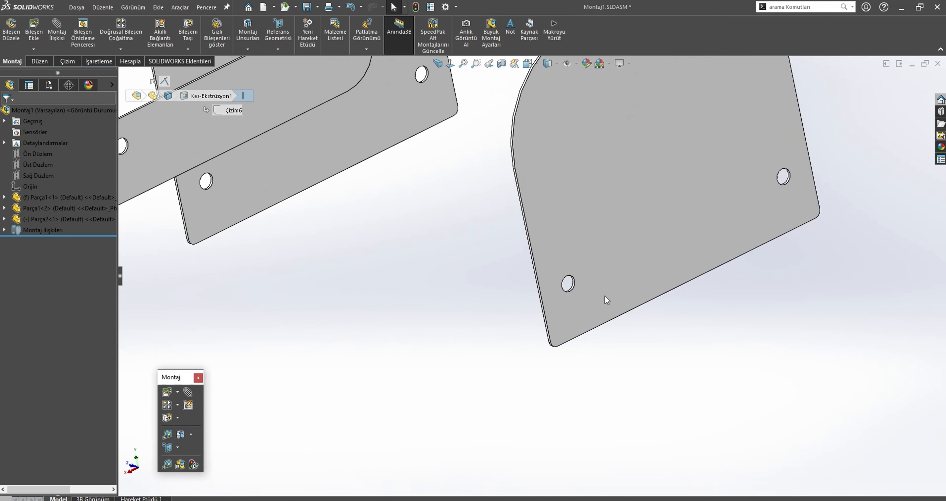
left_click(571, 288)
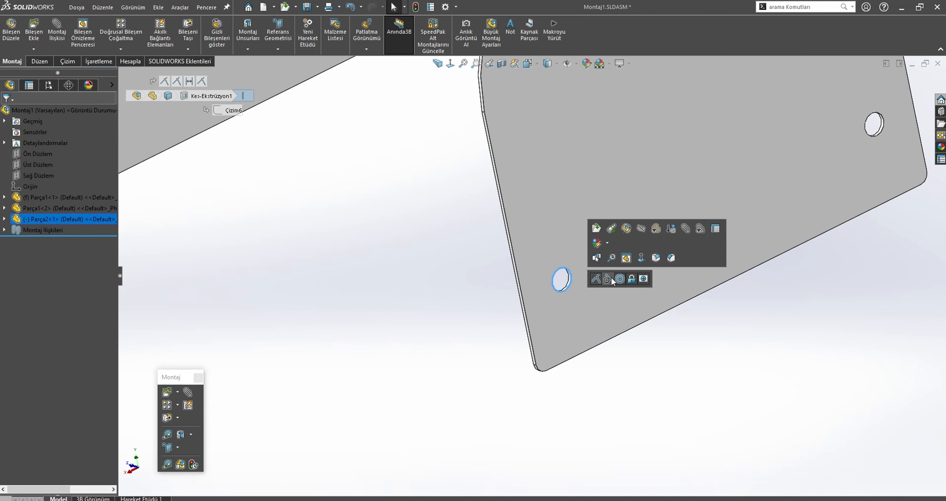
left_click(620, 278)
scroll(559, 279, "up", 3)
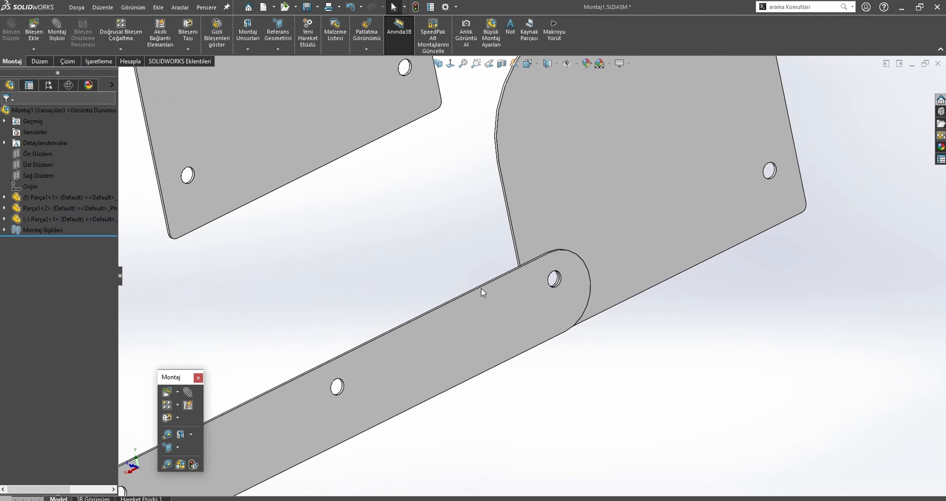
- Mate the bar's thin lower edge face parallel to the side plate's thin lower edge face
middle_click_drag(481, 288, 459, 198)
scroll(569, 317, "down", 4)
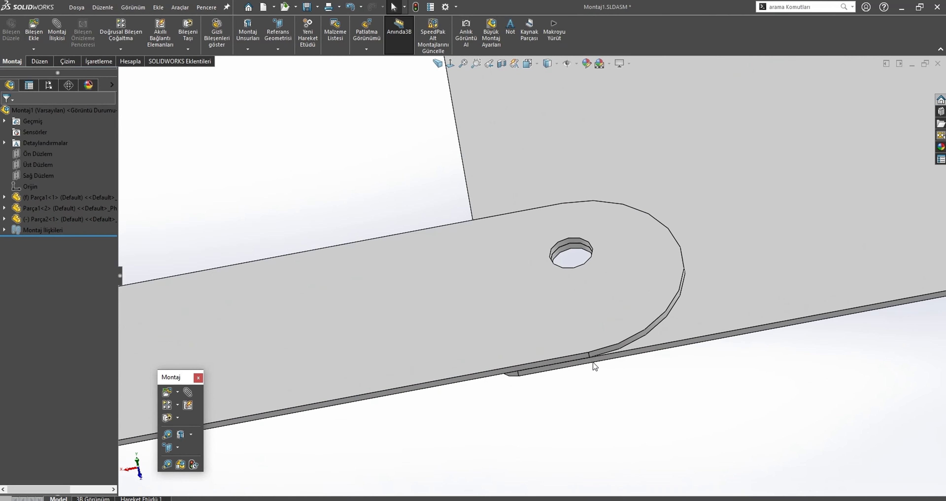
left_click(592, 362)
scroll(514, 358, "down", 3)
left_click(509, 352, "ctrl")
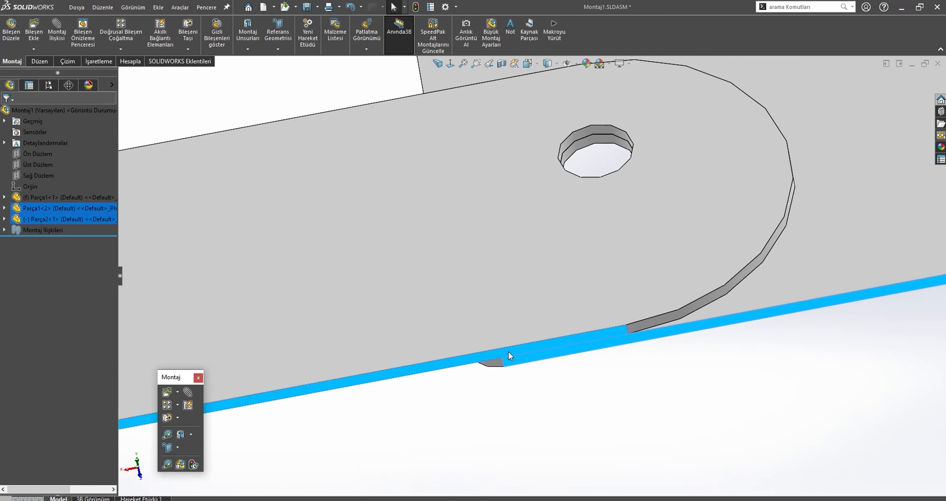
left_click(551, 343)
scroll(489, 297, "up", 7)
- Place a second copy of the slot-shaped bar in the assembly, beside the first one
left_click(435, 264)
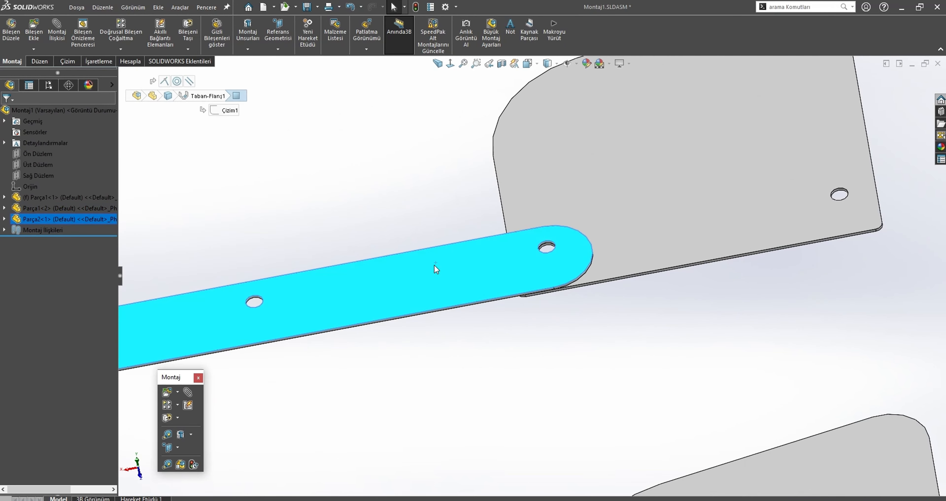
middle_click_drag(434, 265, 311, 275)
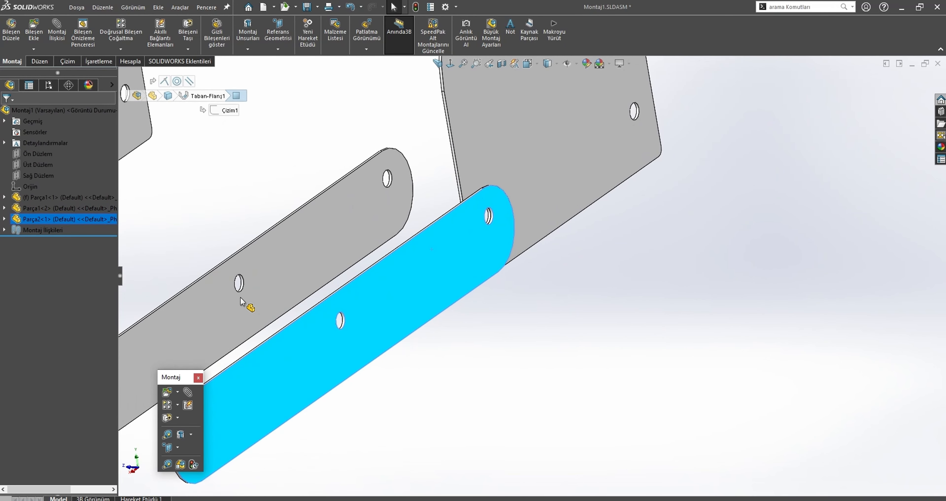
left_click_drag(240, 298, 241, 299, "ctrl")
- Mate the thin upper edge faces of the two slot-shaped bars coincident
scroll(273, 349, "down", 7)
left_click(320, 357)
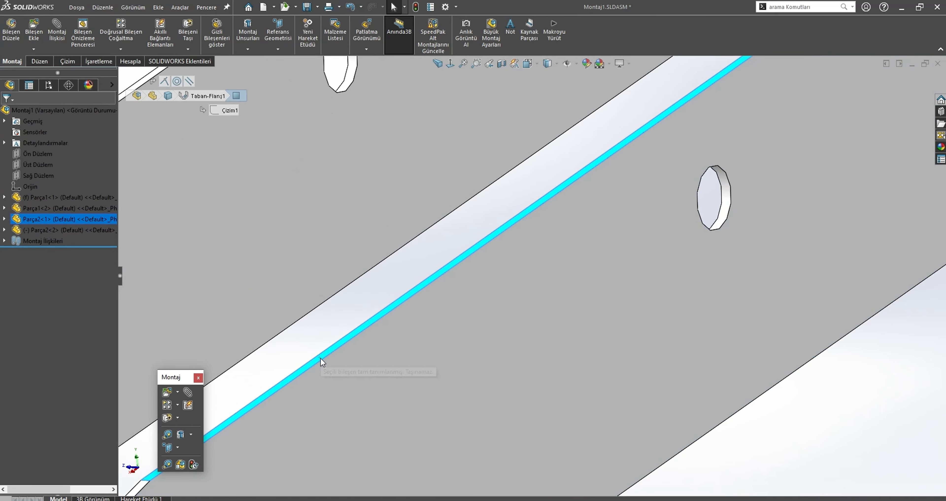
middle_click_drag(320, 357, 595, 414)
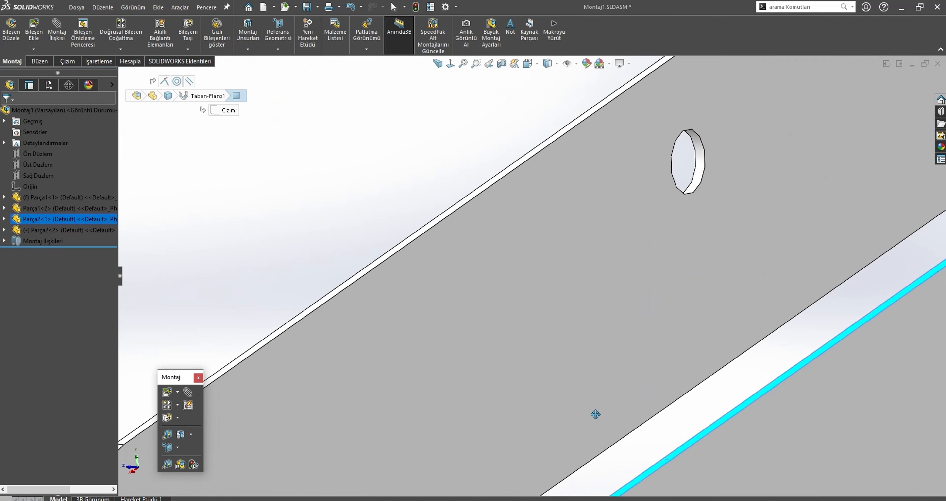
left_click(363, 272)
left_click(392, 263)
scroll(680, 313, "up", 3)
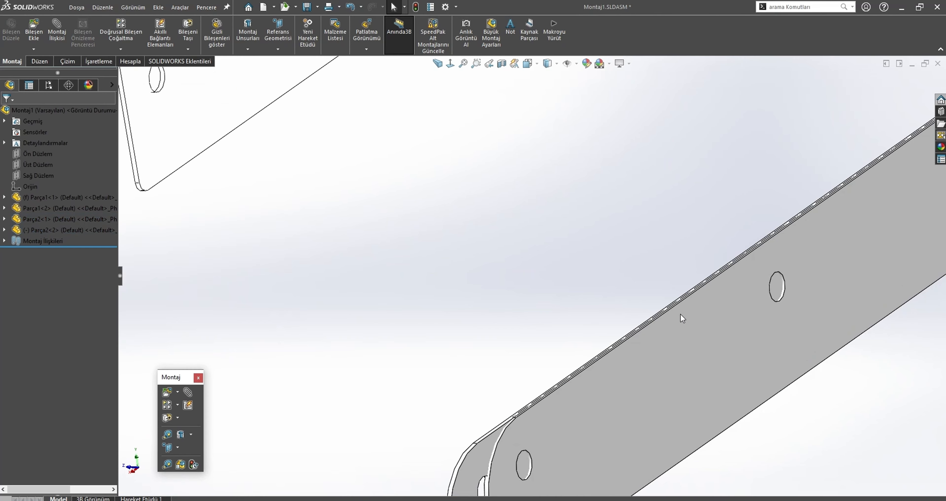
- Mate the end holes of the two slot-shaped bars concentric
scroll(681, 314, "up", 3)
scroll(507, 382, "down", 3)
left_click(511, 381)
scroll(478, 356, "down", 3)
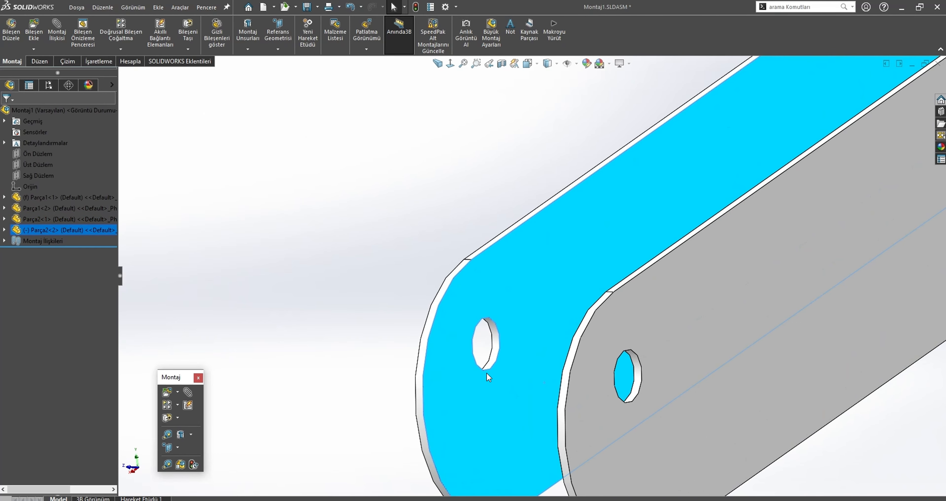
left_click(495, 349)
left_click(638, 383, "ctrl")
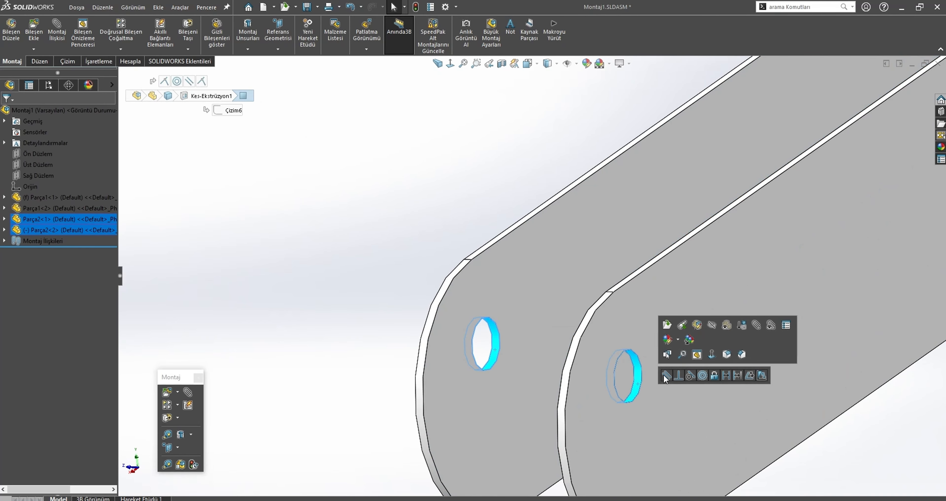
left_click(702, 375)
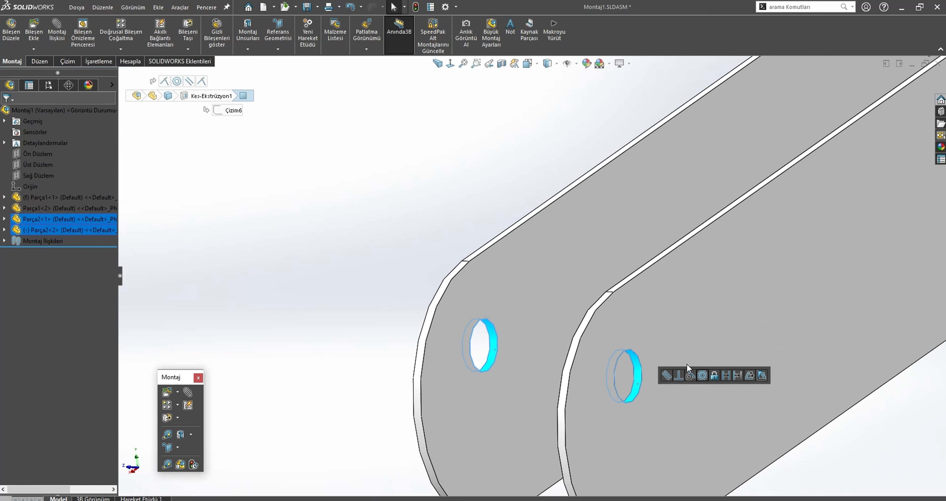
- Mate the second bar's flat side face coincident with the flat face of the other side plate
left_click(587, 231)
scroll(473, 236, "up", 5)
middle_click_drag(473, 235, 300, 199)
left_click(263, 178, "ctrl")
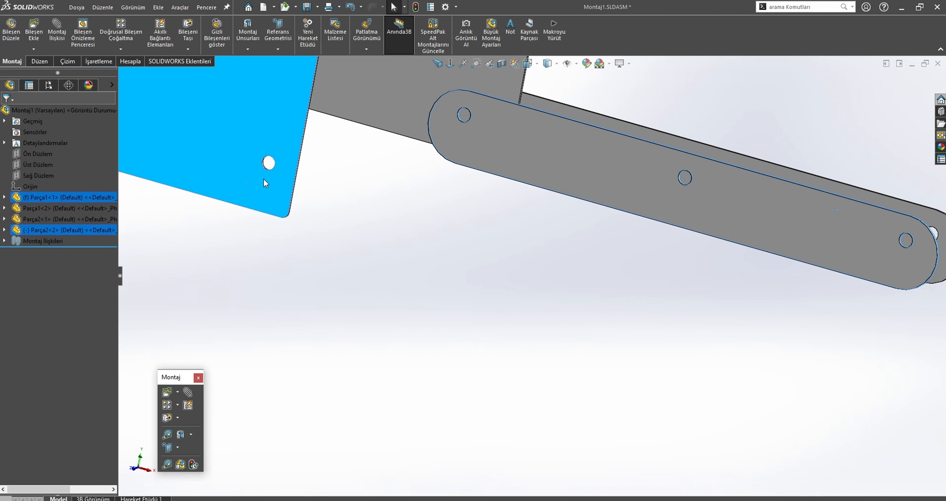
left_click(269, 170)
scroll(417, 312, "up", 5)
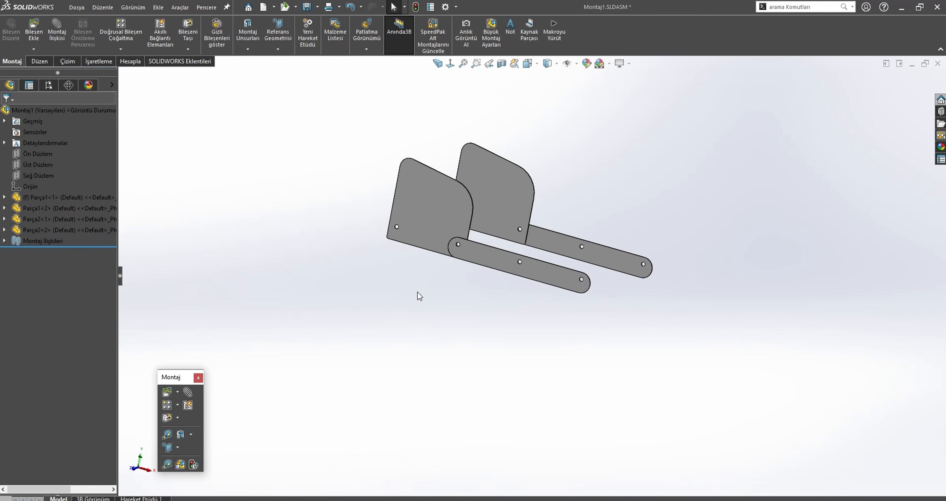
- Place a third slot-shaped bar and mate its flat side face coincident with the face of the side plate carrying the first bar
middle_click_drag(418, 292, 228, 257)
scroll(630, 193, "down", 3)
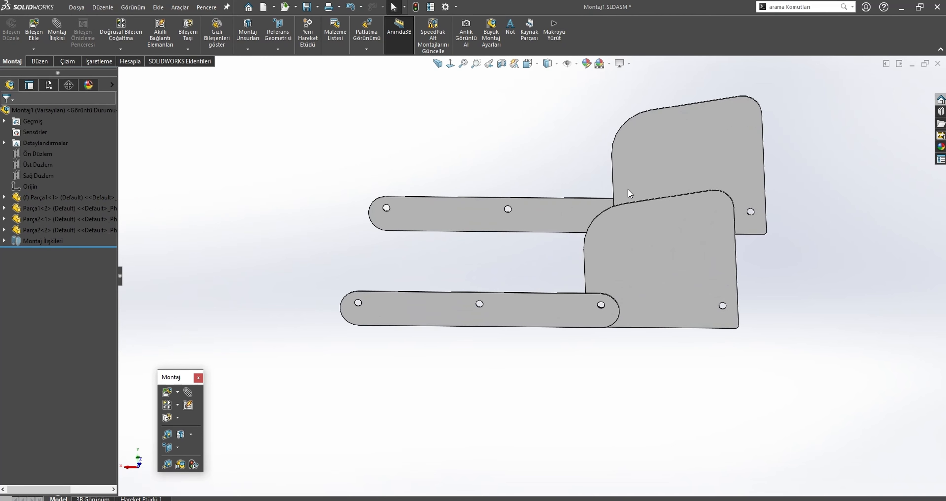
left_click(530, 302)
left_click_drag(412, 307, 646, 384, "ctrl")
left_click(615, 381, "ctrl")
left_click(632, 376)
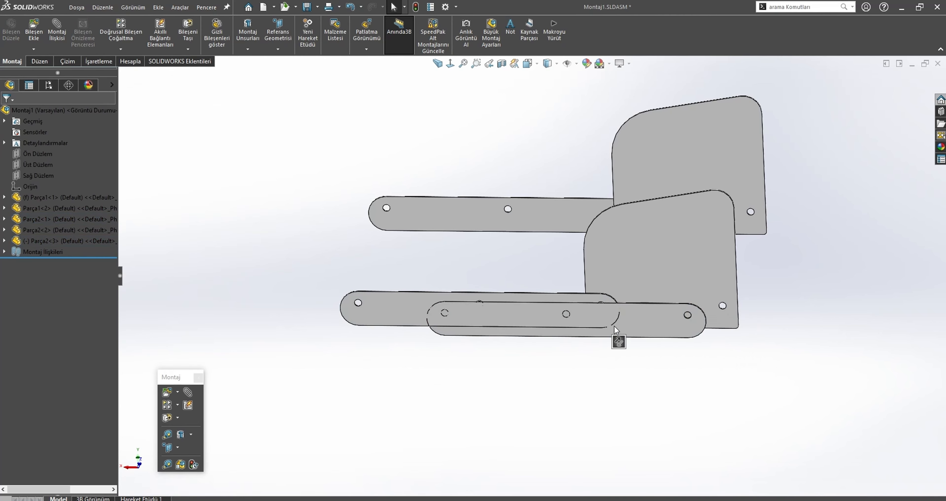
- Mate the thin upper edge faces of the third bar and the first bar coincident
scroll(614, 325, "down", 10)
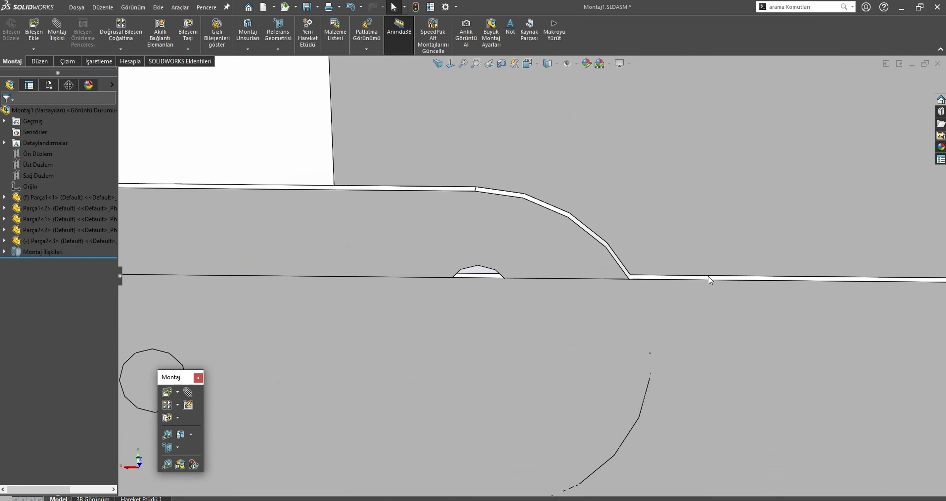
left_click(702, 279)
left_click(401, 188, "ctrl")
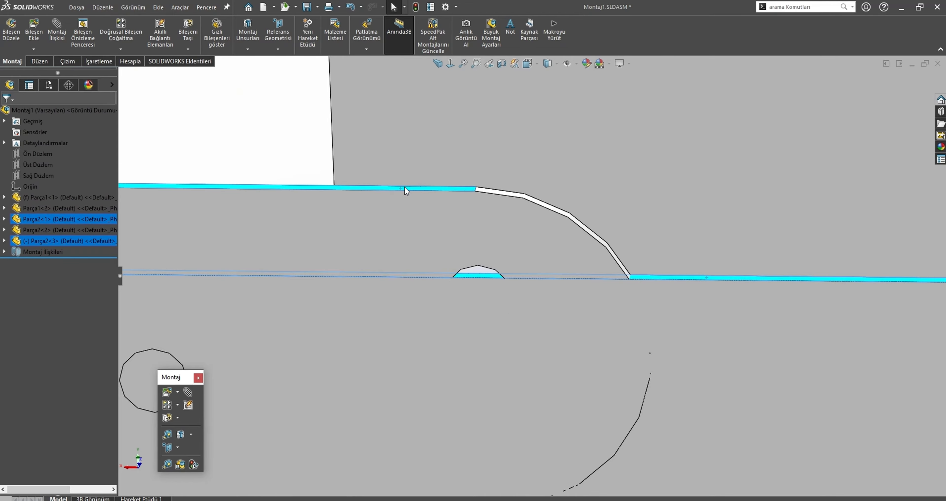
left_click(428, 180)
- Slide the third bar towards the side plate's free lower hole and mate its end hole concentric with that hole
scroll(603, 260, "up", 5)
scroll(591, 259, "up", 5)
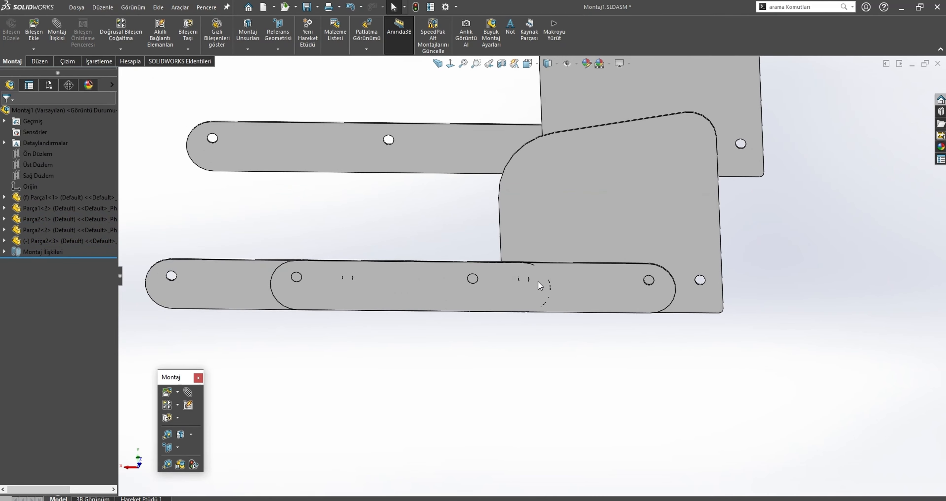
left_click_drag(539, 280, 683, 286)
scroll(682, 285, "down", 5)
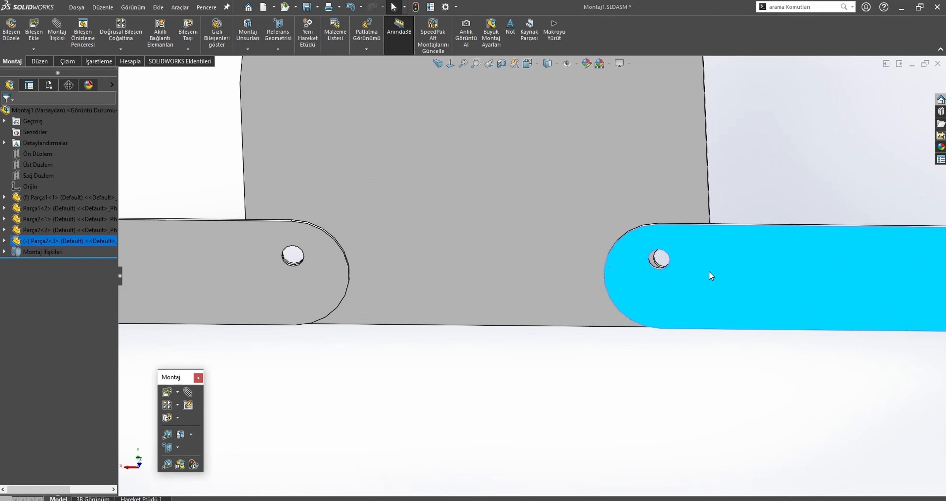
scroll(638, 270, "down", 8)
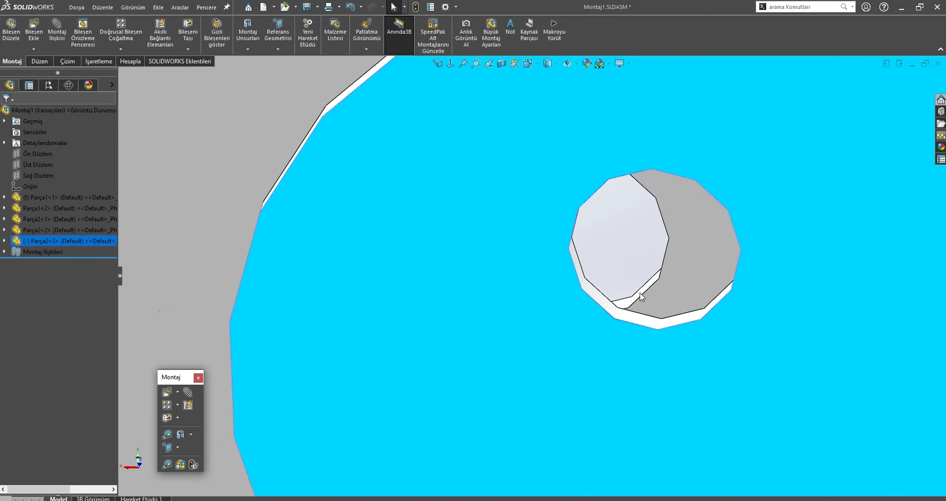
left_click(639, 295)
left_click(677, 322, "ctrl")
left_click(714, 310)
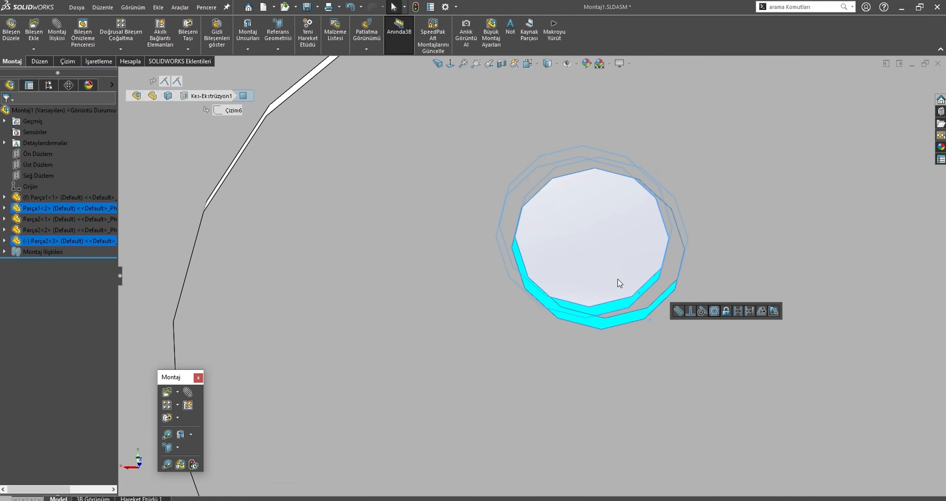
- Place a fourth copy of the slot-shaped bar beside the third one
scroll(480, 234, "up", 8)
middle_click_drag(540, 293, 633, 268)
left_click_drag(633, 268, 784, 299)
scroll(634, 207, "down", 6)
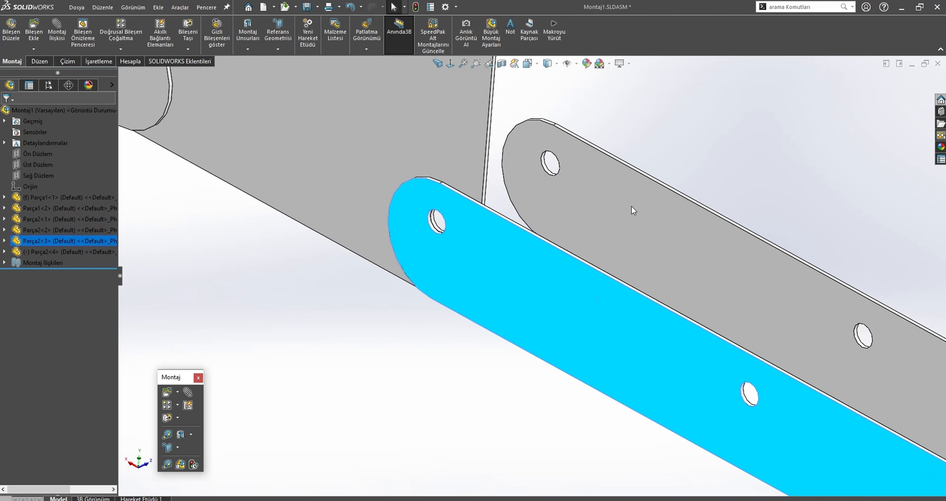
- Mate the fourth bar's end hole concentric with the third bar's end hole
left_click(447, 189)
middle_click_drag(402, 201, 274, 304)
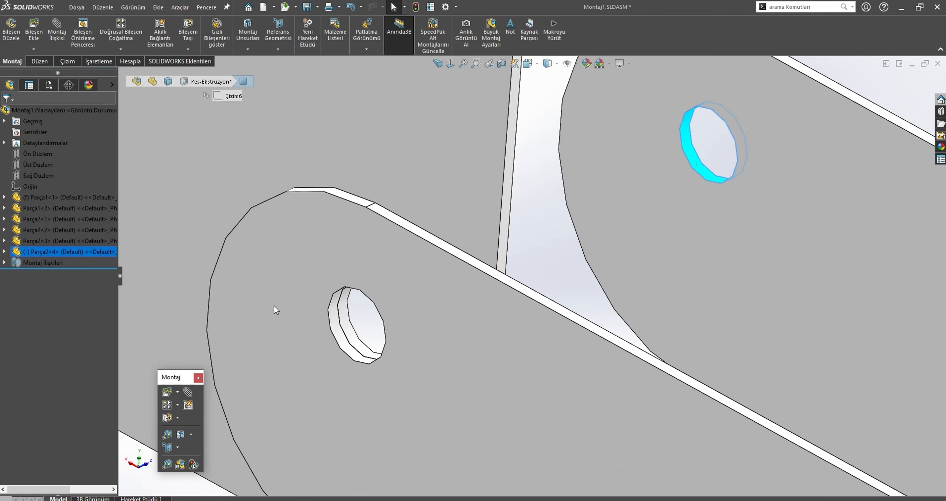
left_click(336, 332, "ctrl")
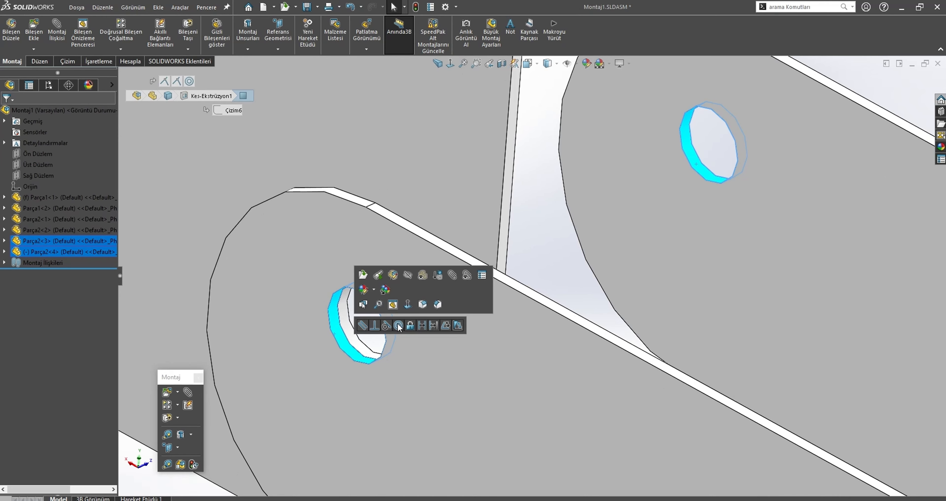
left_click(399, 325)
- Mate the thin upper edge faces of the fourth and third bars coincident
left_click_drag(562, 303, 602, 341)
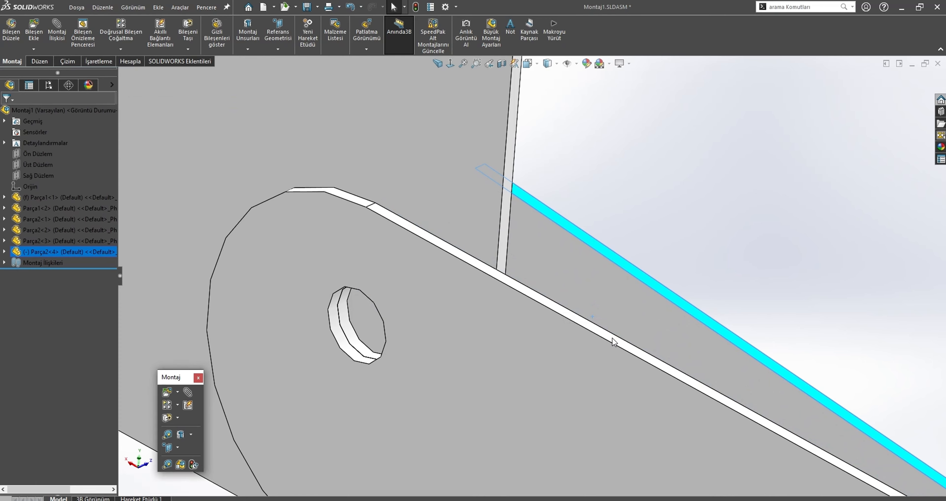
left_click(612, 338, "ctrl")
left_click(640, 329)
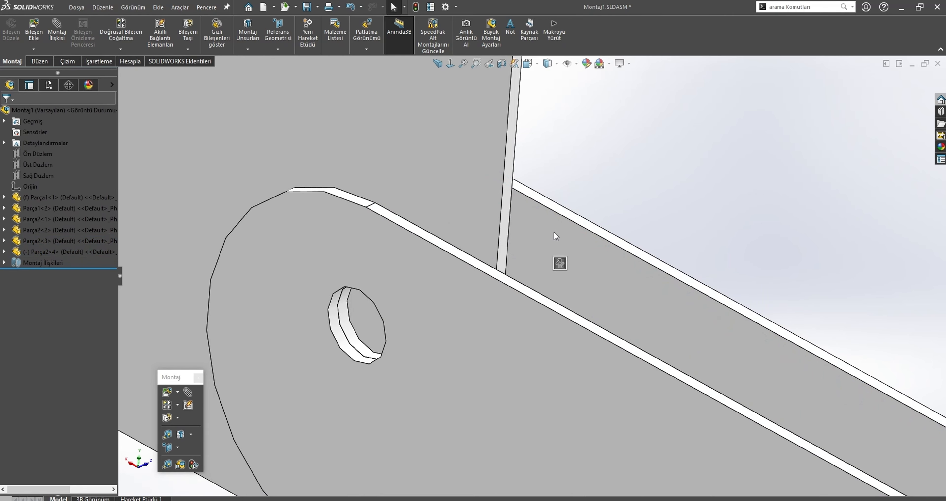
- Mate the fourth bar's flat side face coincident with the flat face of the side plate carrying the second bar
left_click(541, 227)
scroll(596, 231, "up", 8)
middle_click_drag(569, 275, 423, 207)
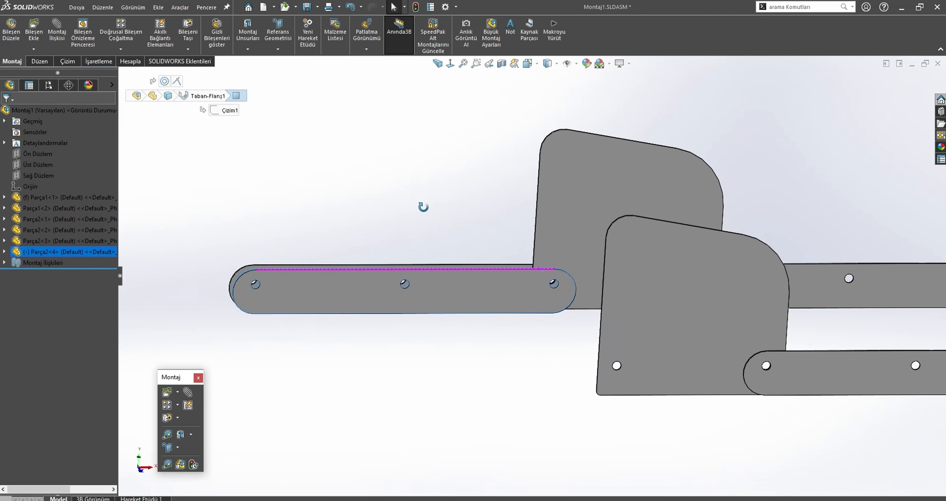
left_click(641, 332, "ctrl")
left_click(644, 331)
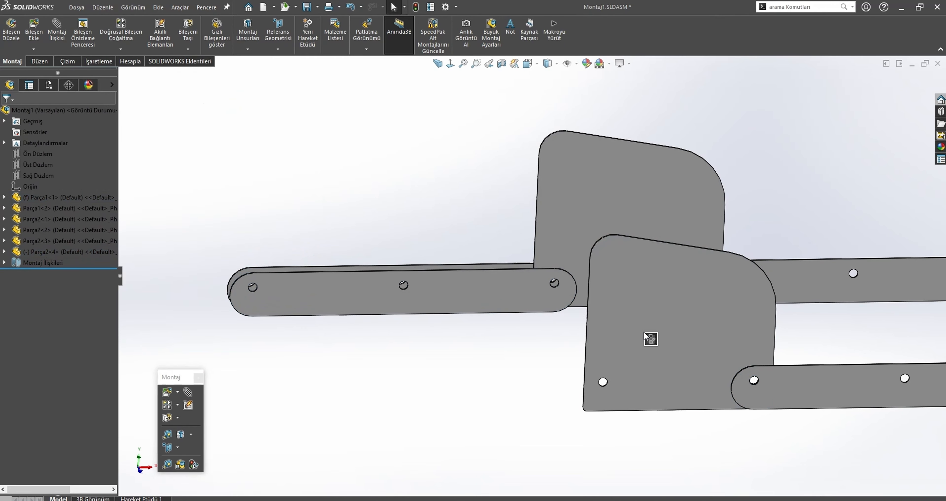
left_click_drag(545, 291, 673, 464)
left_click(618, 352)
middle_click_drag(618, 353, 772, 390)
left_click(838, 415, "ctrl")
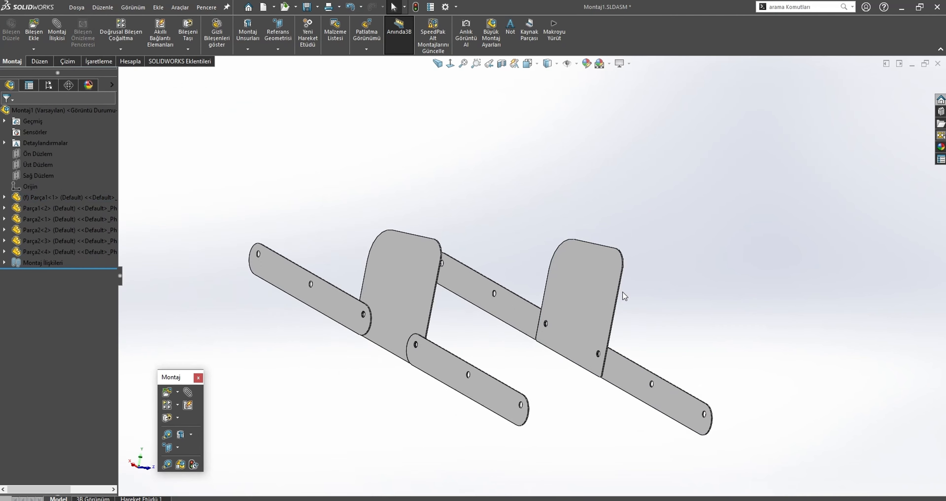
- Save the assembly with the four bars mounted on the two side plates
scroll(623, 292, "up", 3)
middle_click_drag(624, 291, 513, 308)
key("ctrl+s")
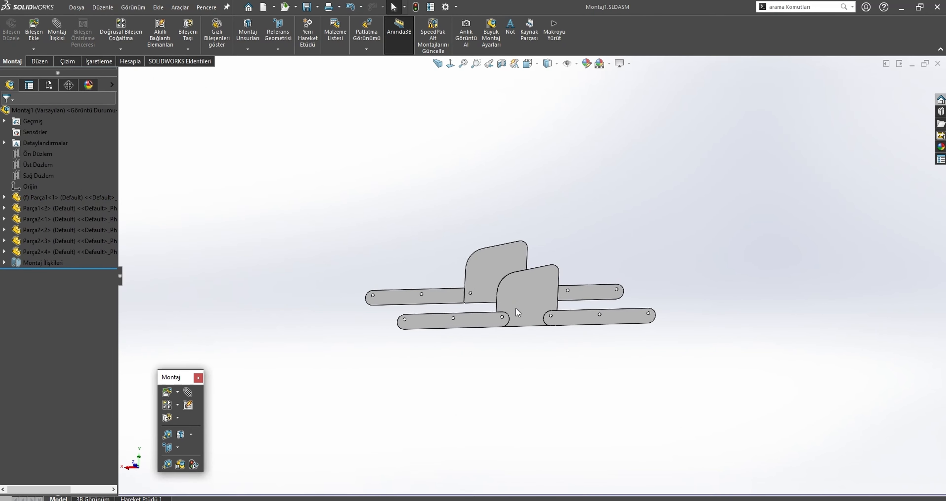
scroll(365, 321, "down", 5)
left_click(532, 257)
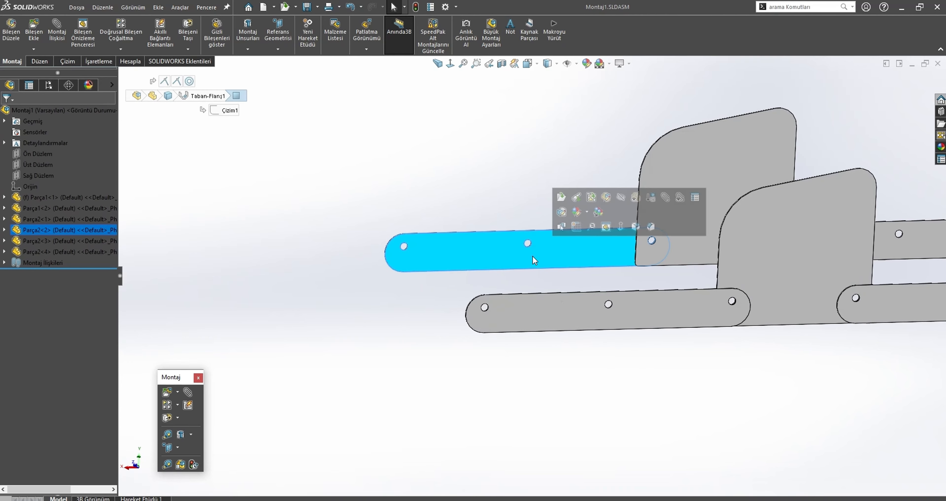
scroll(630, 296, "up", 3)
middle_click_drag(630, 296, 338, 205)
left_click(629, 309, "ctrl")
scroll(628, 302, "down", 1)
left_click(334, 199)
- Create a new part and start a sketch on its Front plane
left_click(76, 10)
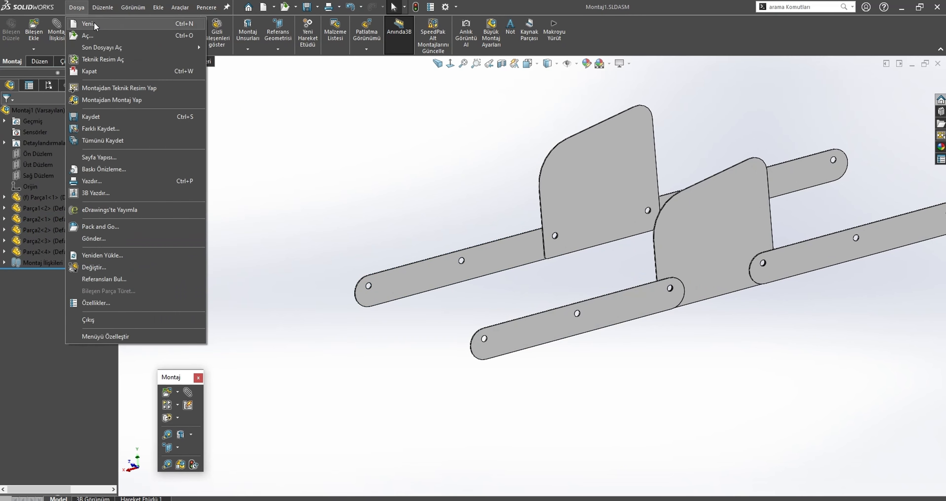
left_click(95, 23)
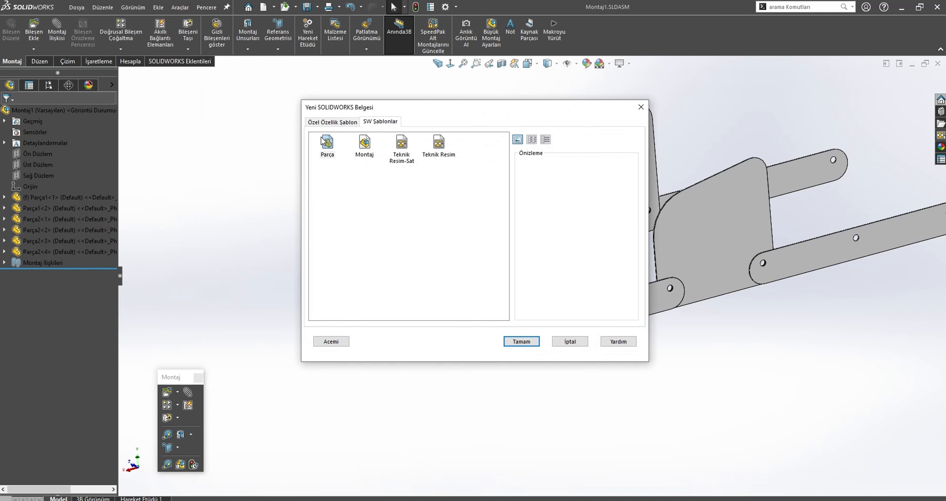
double_click(328, 143)
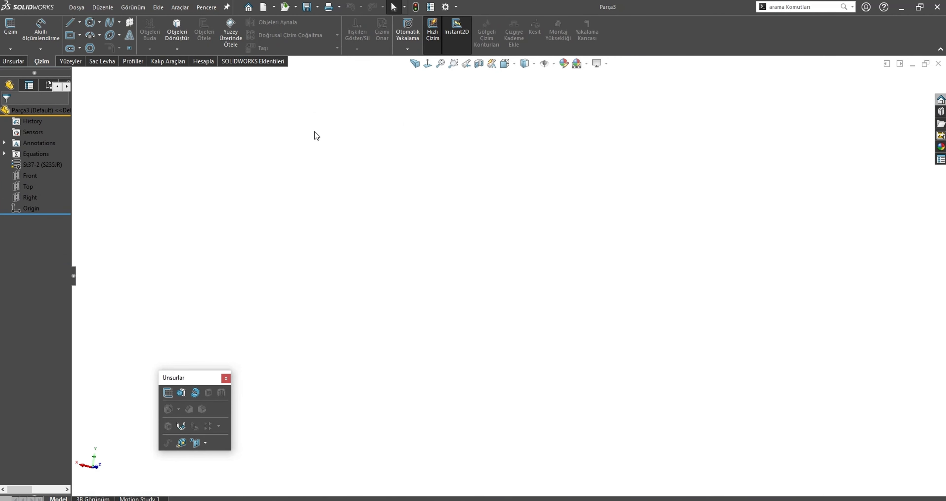
left_click(30, 160)
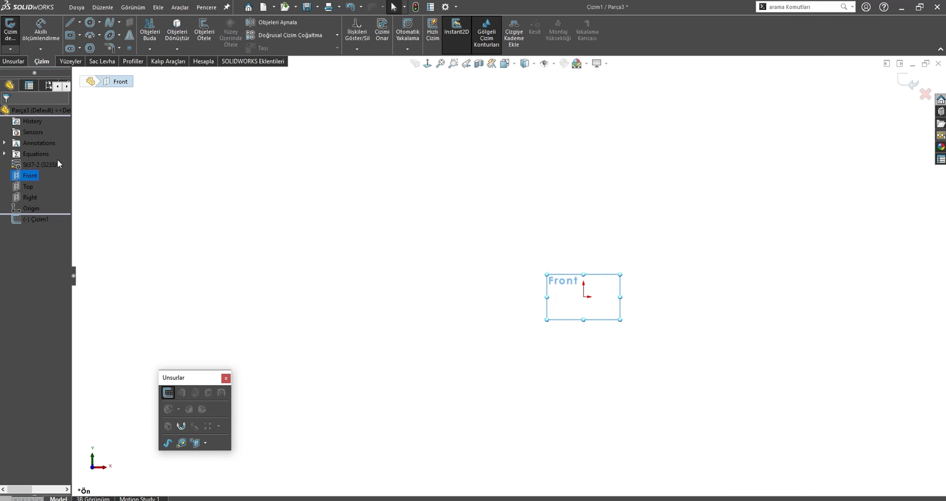
- Sketch a circle about 410 mm in diameter centred on the origin
left_click(89, 22)
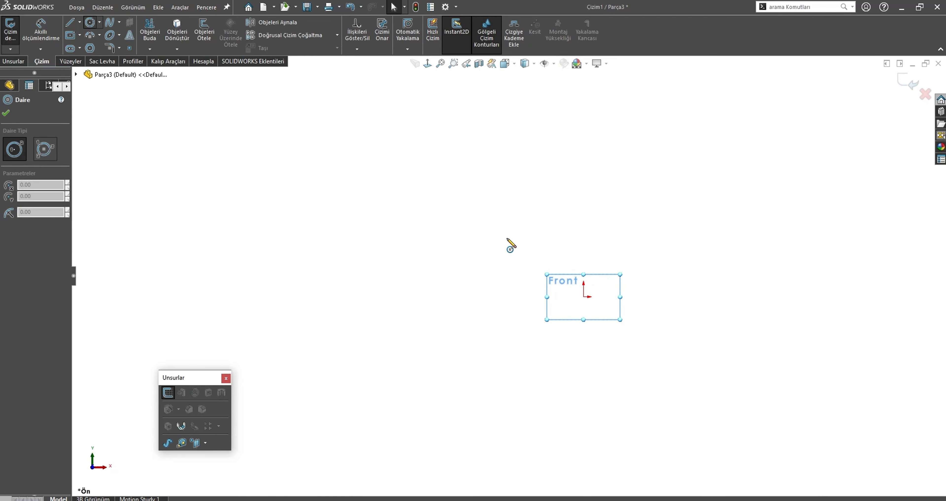
left_click(584, 297)
left_click(668, 333)
key("Escape")
- Dimension the circle's diameter as 12 mm
key("s")
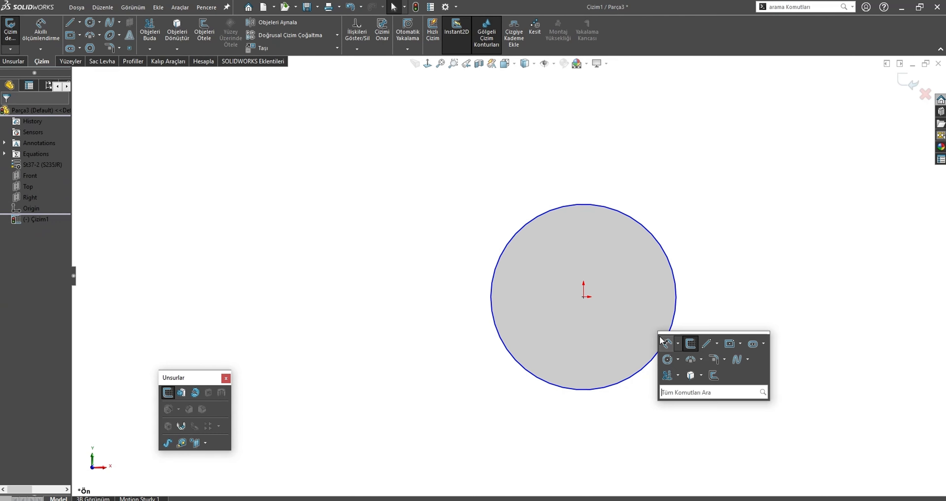
left_click(672, 342)
left_click(673, 335)
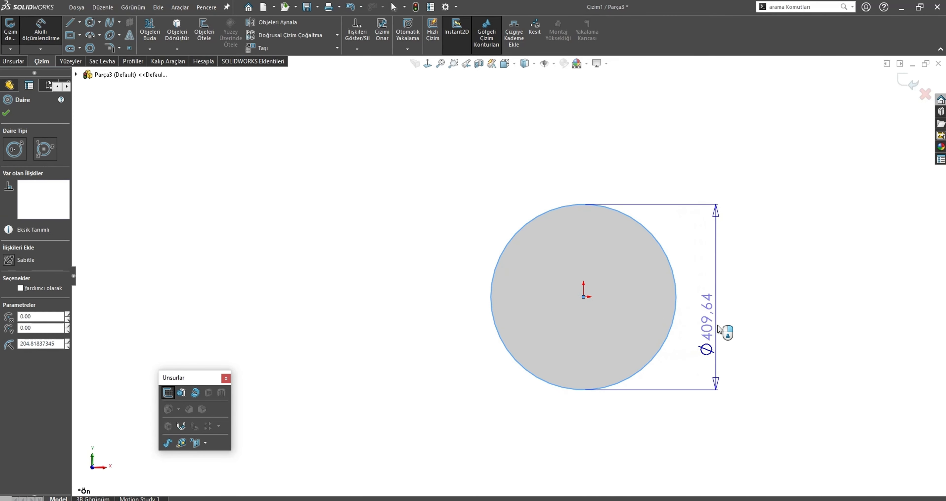
left_click(717, 335)
type("12")
key("Return")
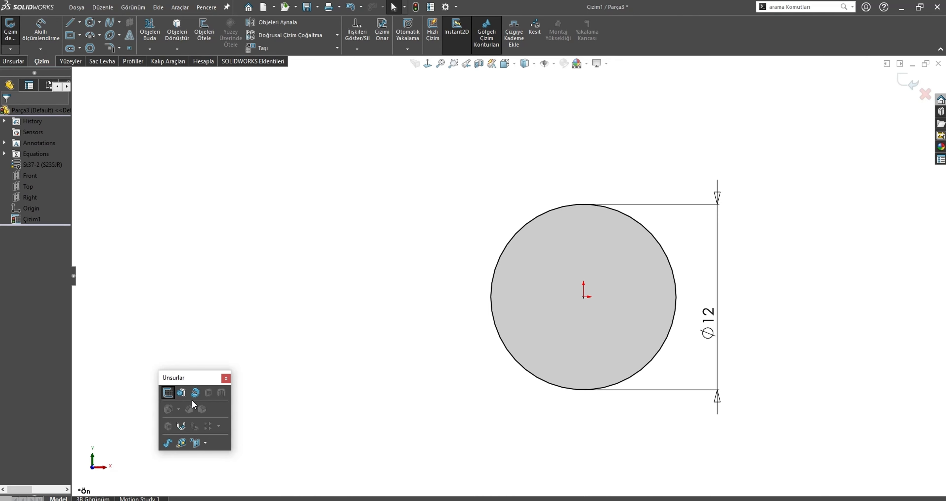
- Extrude the circle into a solid shaft with a blind depth of 408 mm
left_click(181, 393)
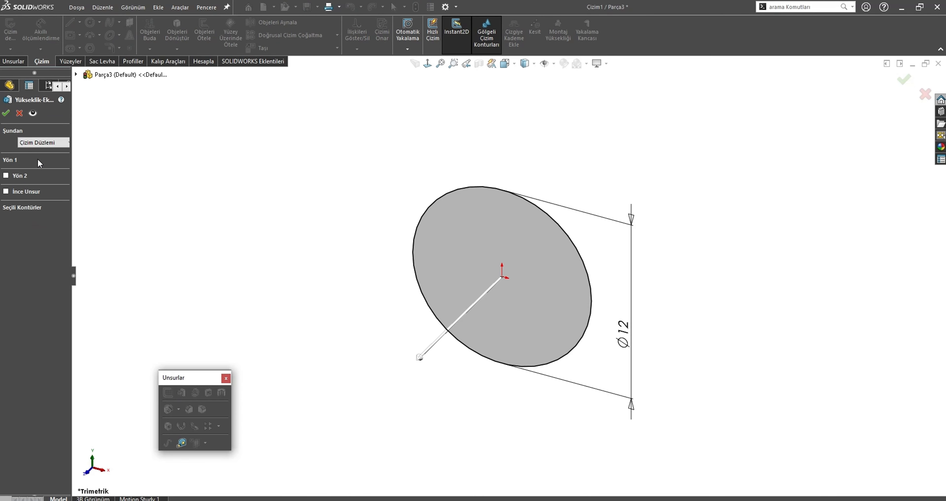
left_click(41, 173)
left_click(35, 181)
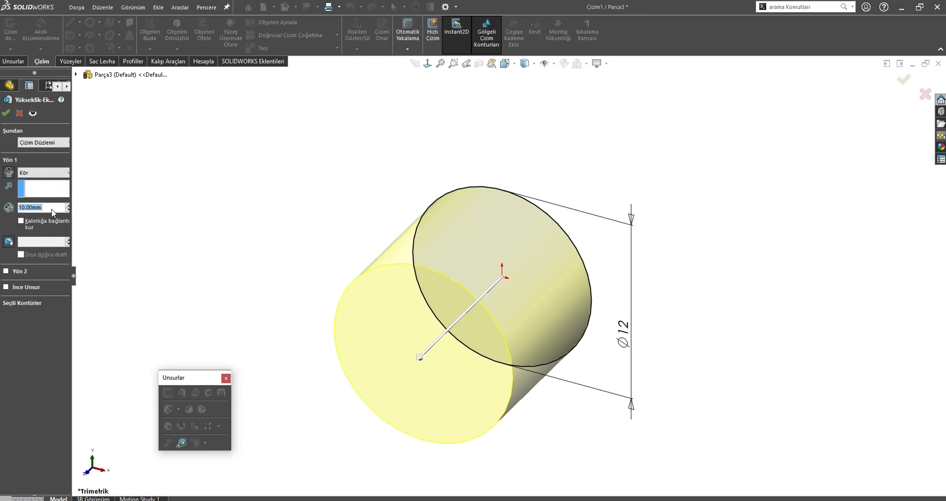
type("408")
key("Return")
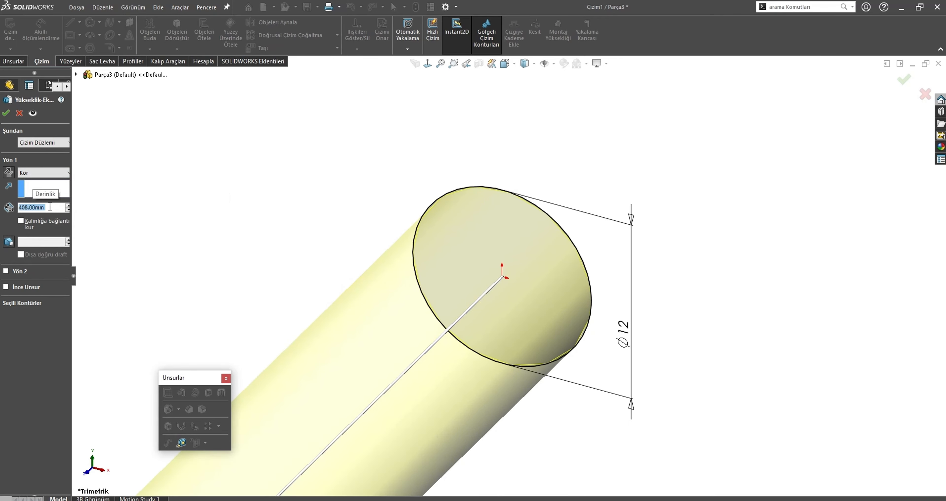
left_click(6, 114)
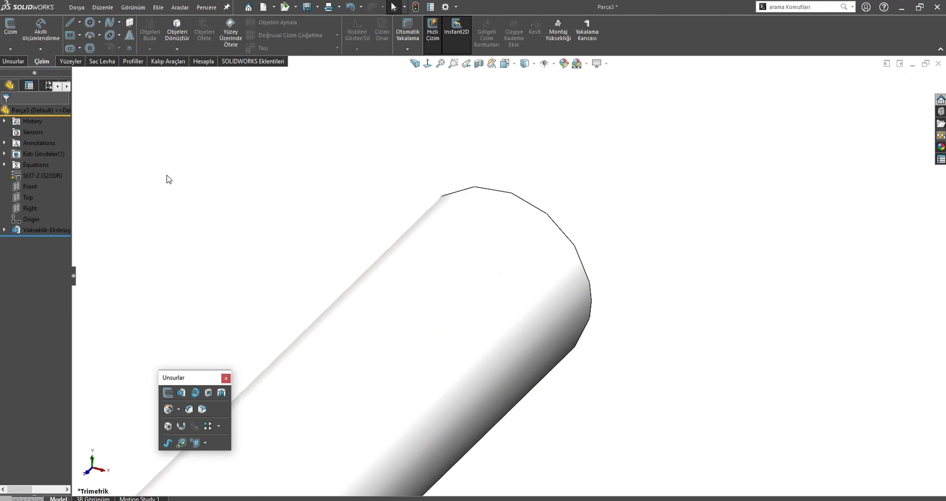
- Save the shaft part as Parça3 and close the side plate part Parça1
key("ctrl+s")
left_click(619, 369)
key("ctrl+Tab")
left_click(538, 244)
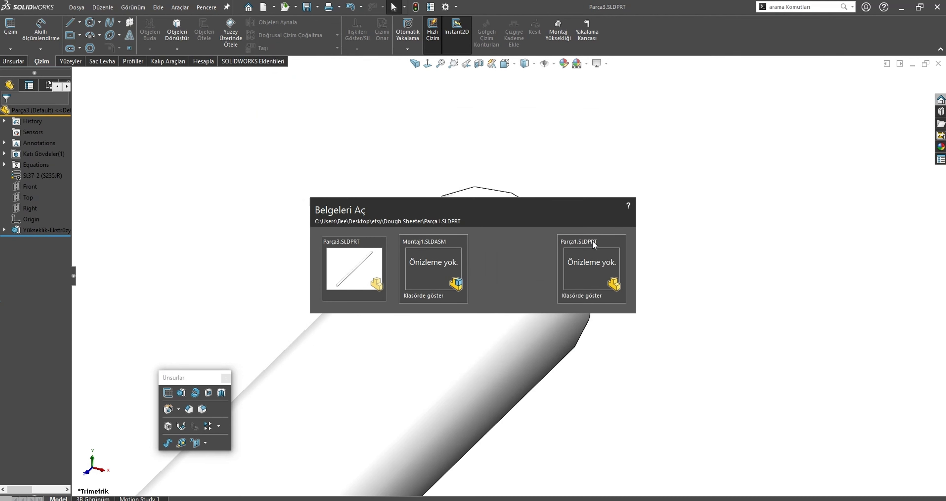
left_click(625, 241)
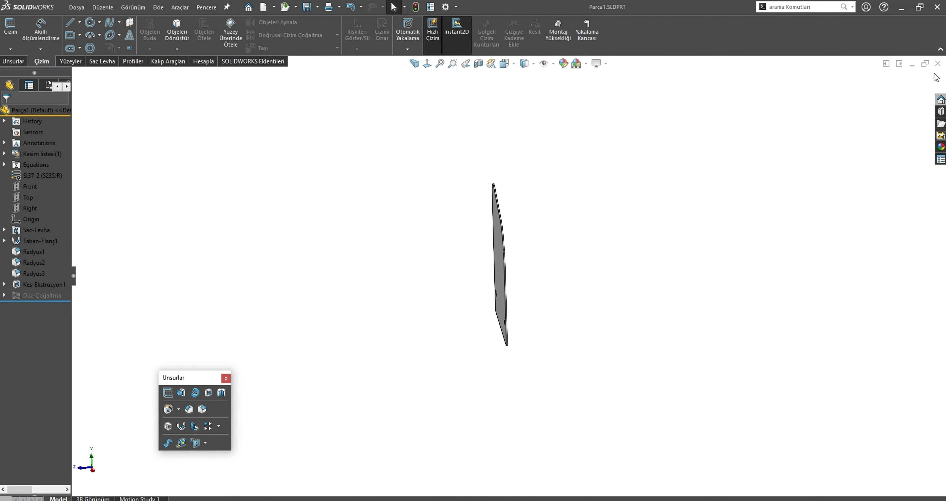
left_click(936, 65)
- Insert the Parça3 shaft into the Montaj1 assembly and move it near the hole joining the bar to the side plate
key("ctrl+Tab")
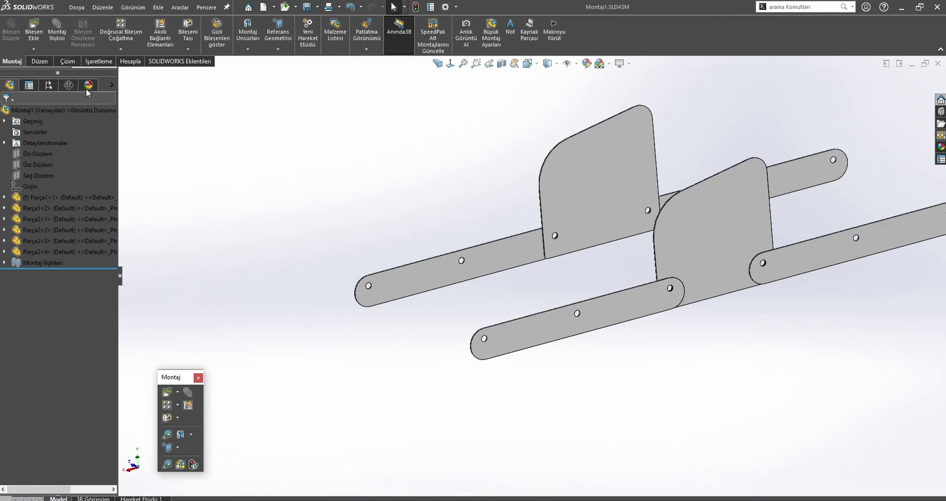
left_click(34, 33)
left_click(23, 216)
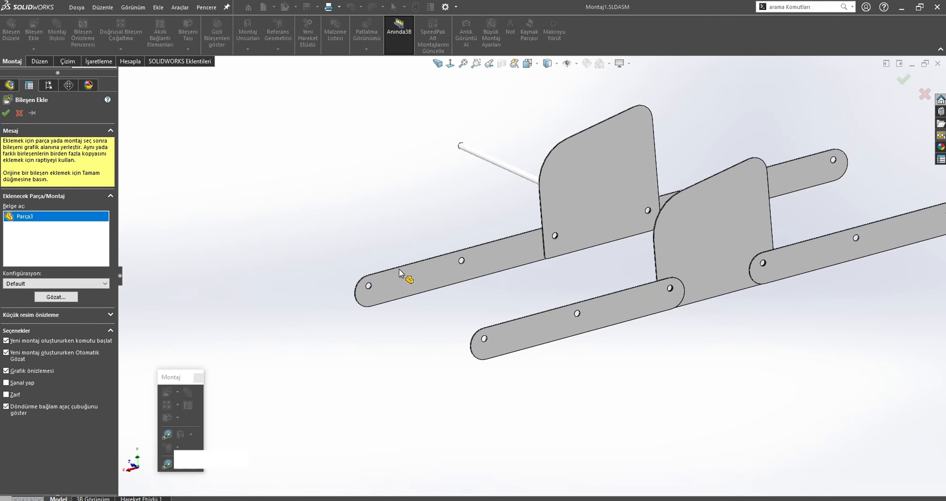
left_click(425, 317)
scroll(460, 328, "down", 3)
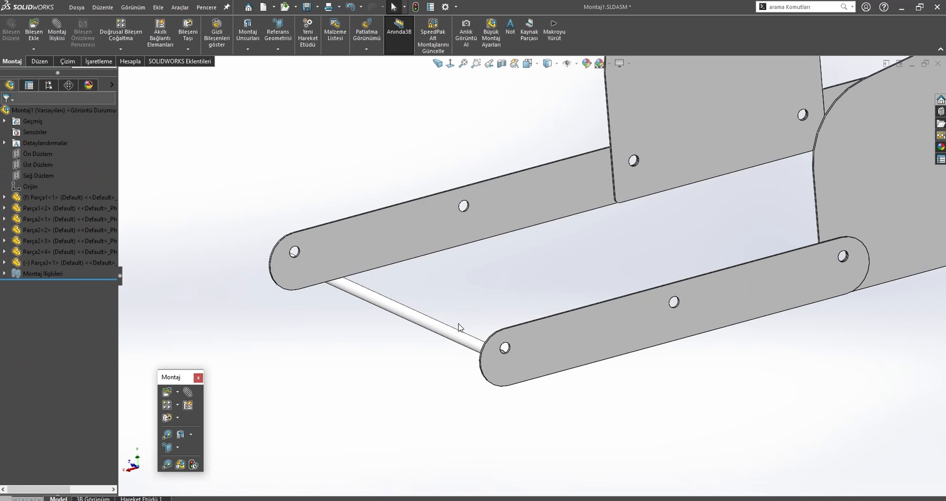
left_click_drag(449, 336, 776, 247)
key("Escape")
- Add a concentric mate between the shaft and the hole at the bar's inner end
scroll(819, 274, "down", 5)
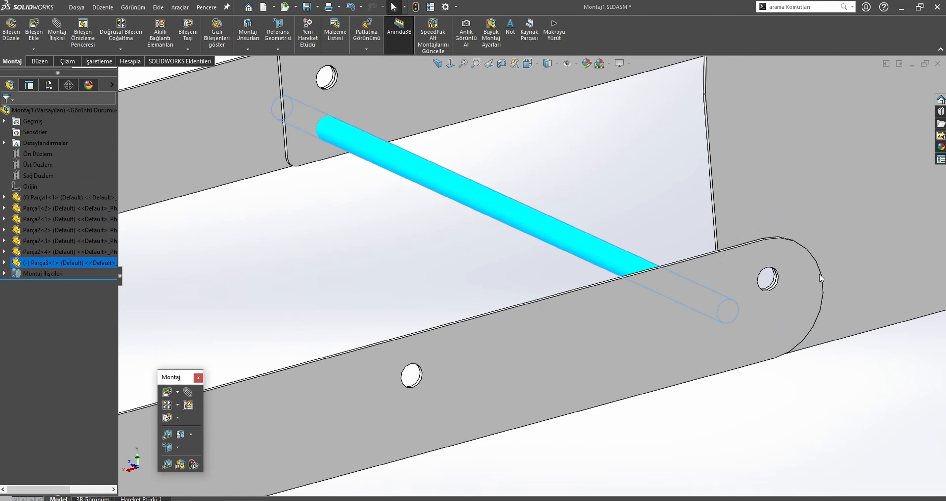
left_click(698, 286, "ctrl")
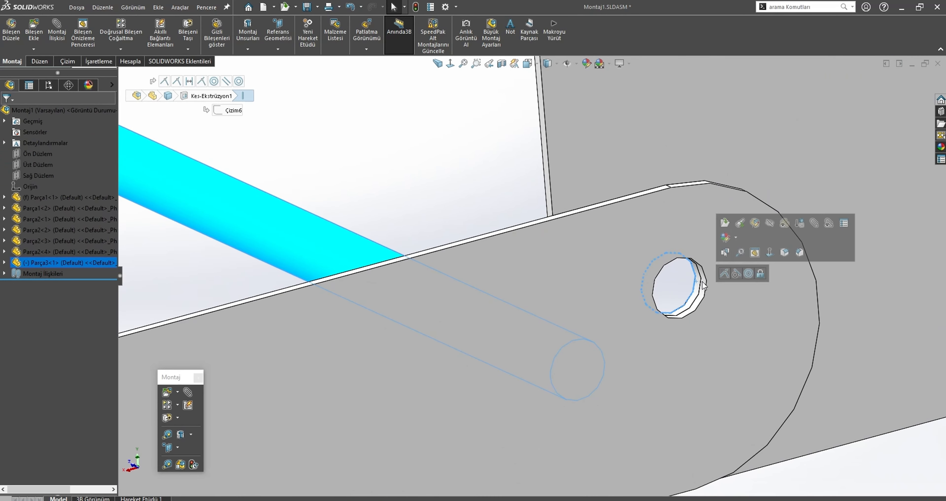
left_click(752, 272)
scroll(559, 194, "up", 5)
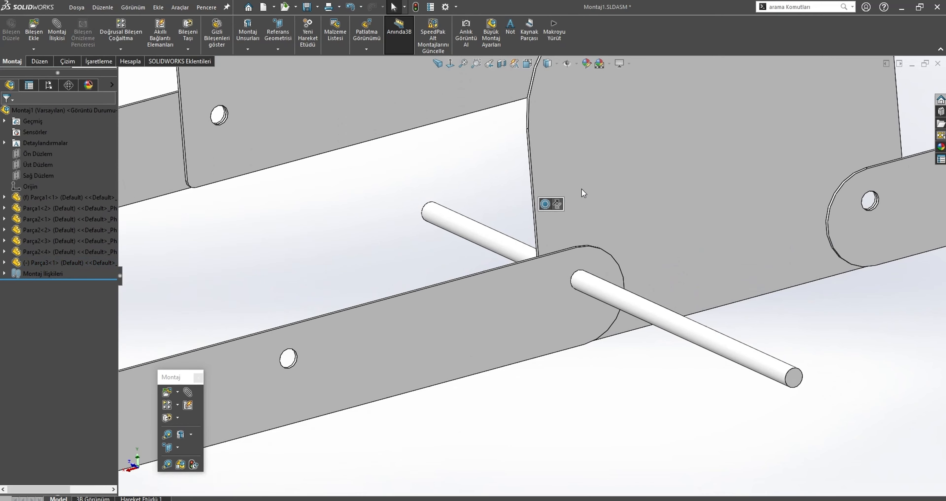
- Mate the shaft's end face coincident with the side plate's face
left_click(645, 223)
left_click(795, 378, "ctrl")
scroll(659, 323, "up", 4)
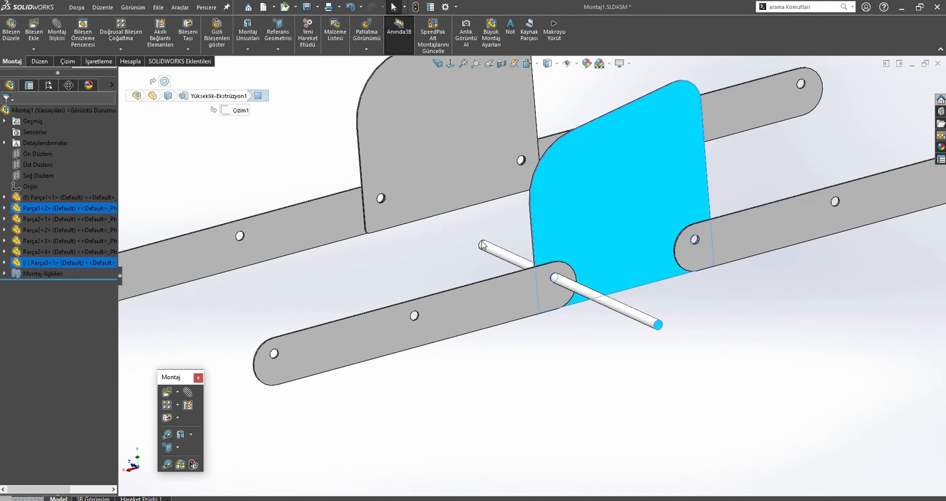
middle_click_drag(659, 324, 476, 243)
scroll(474, 245, "down", 5)
left_click(515, 257, "ctrl")
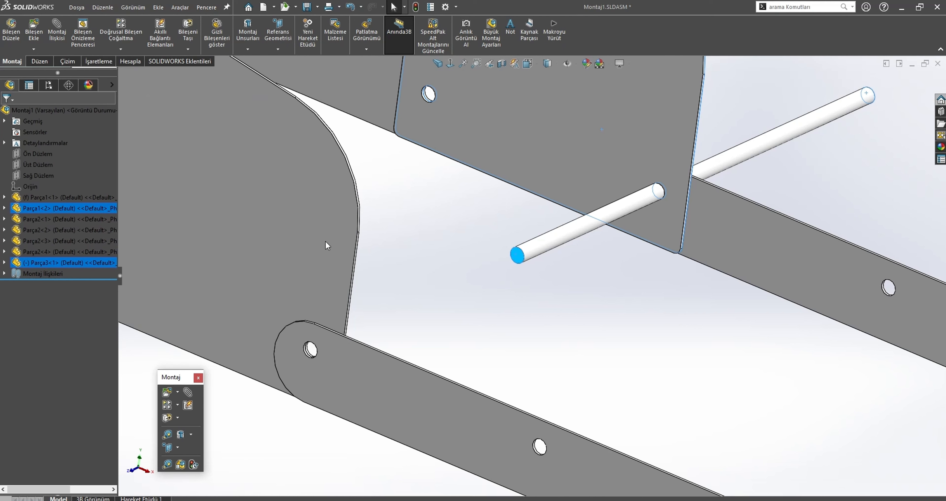
left_click(292, 241, "ctrl")
left_click(321, 233)
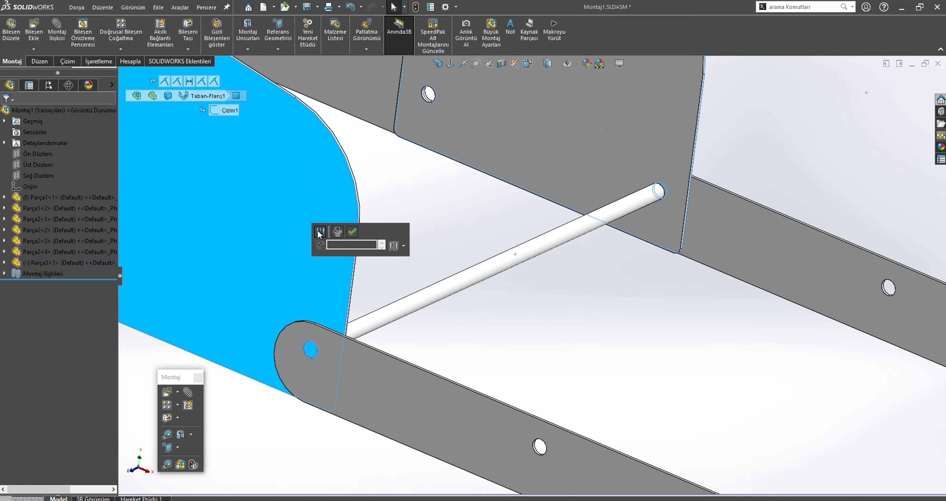
left_click(352, 233)
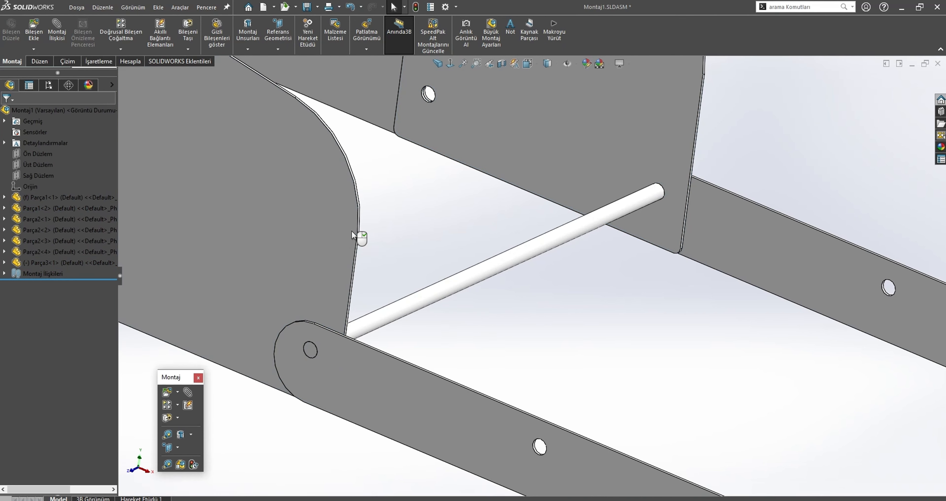
- Create a second instance of the shaft and place it beside the first, clear of the bar
scroll(350, 233, "up", 6)
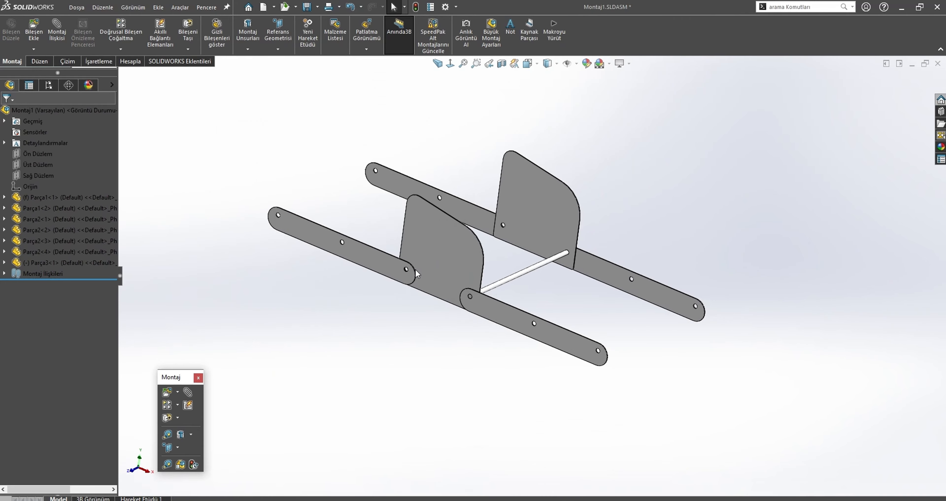
middle_click_drag(416, 273, 462, 243)
scroll(448, 282, "down", 4)
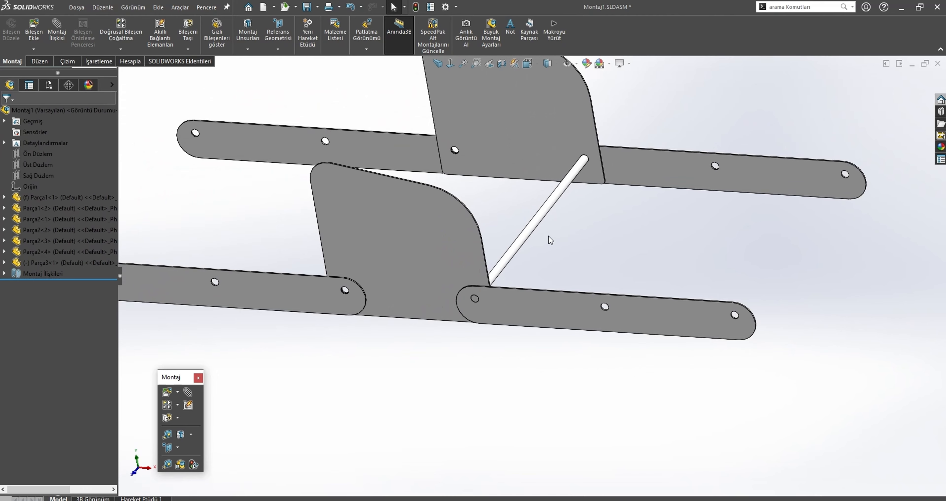
left_click(535, 221)
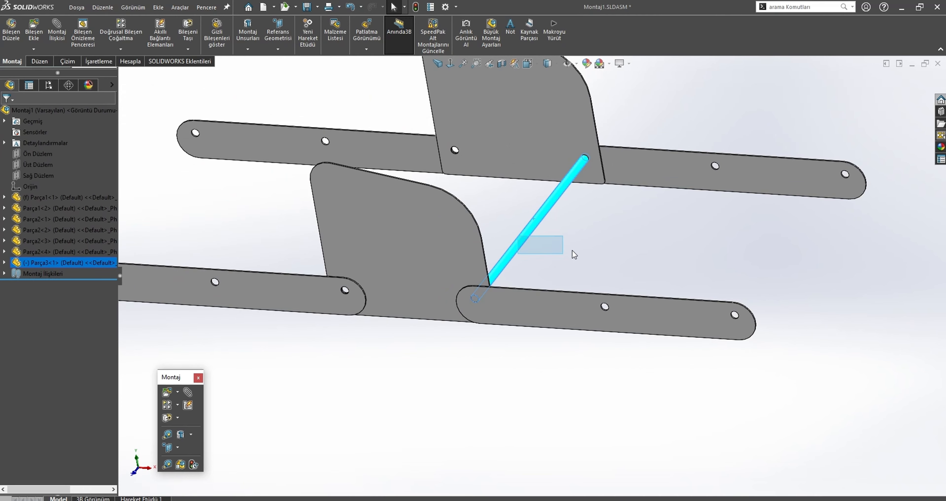
left_click(572, 257)
scroll(537, 275, "down", 3)
left_click(521, 278)
left_click_drag(520, 278, 608, 279, "ctrl")
scroll(518, 349, "down", 4)
left_click_drag(673, 248, 758, 118)
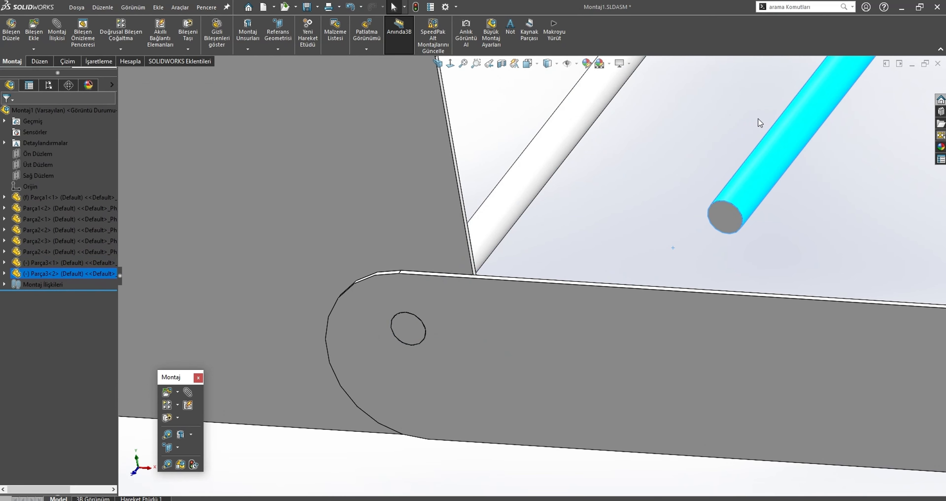
- Mate the second shaft's end face coincident with the first shaft's end face
left_click(720, 217)
left_click(408, 328, "ctrl")
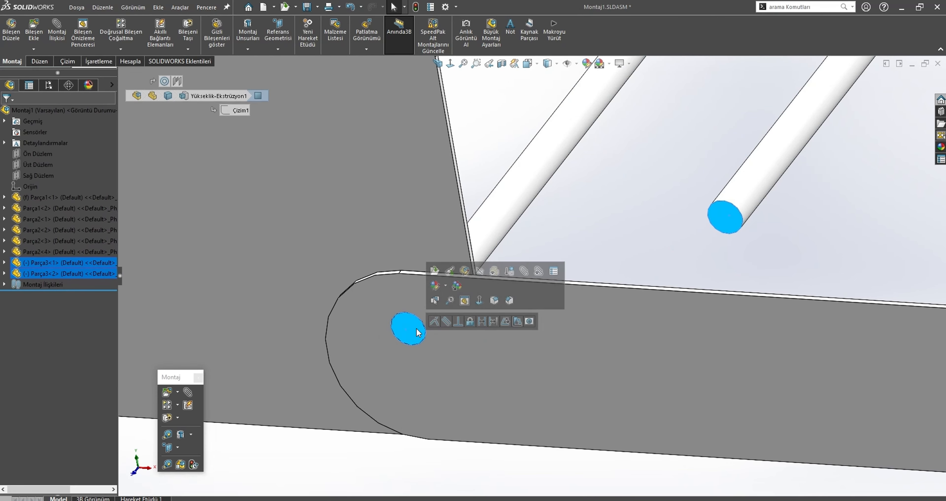
left_click(435, 321)
- Move the second shaft near the same bar's middle hole and mate the two concentrically
left_click_drag(509, 245, 726, 278)
scroll(668, 303, "up", 4)
scroll(750, 315, "down", 3)
scroll(753, 321, "down", 3)
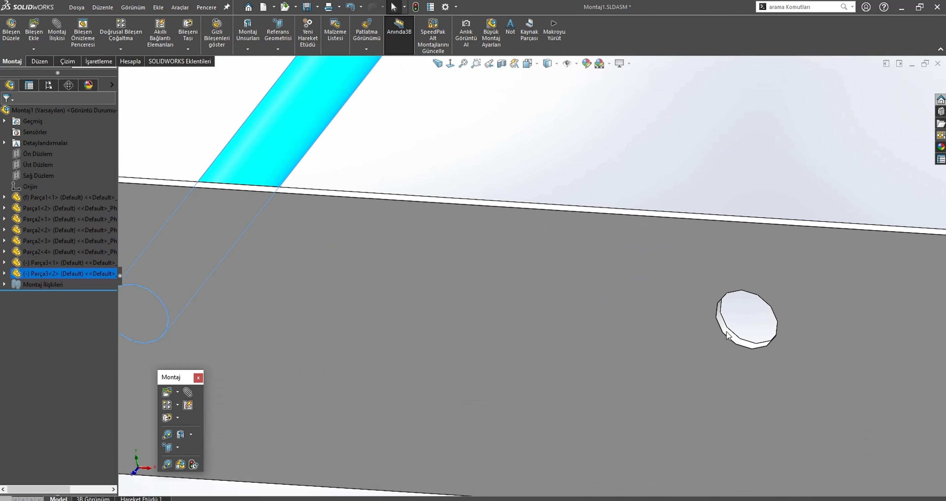
left_click(756, 320, "ctrl")
left_click(791, 324)
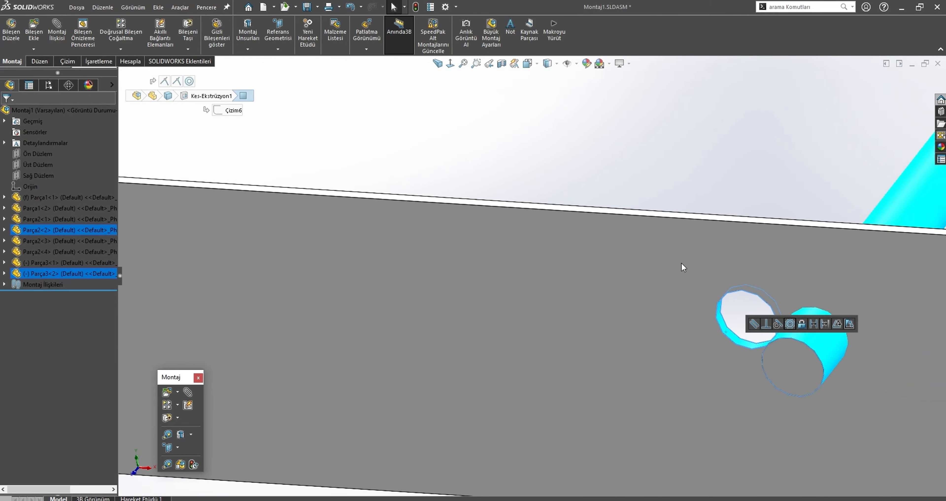
scroll(633, 221, "up", 4)
- Use Copy with Mates on the second shaft to place a copy in the bar's outer end hole, coincident with its end face
left_click(623, 219)
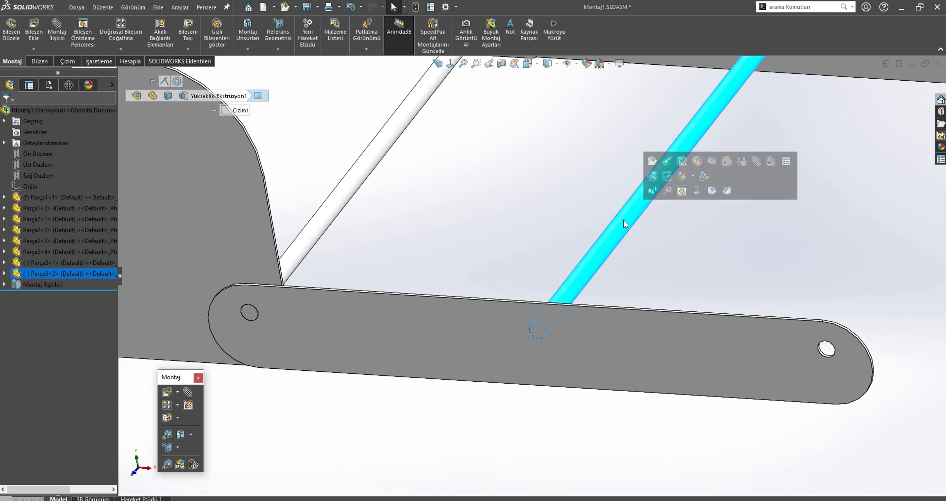
right_click(624, 219)
left_click(665, 371)
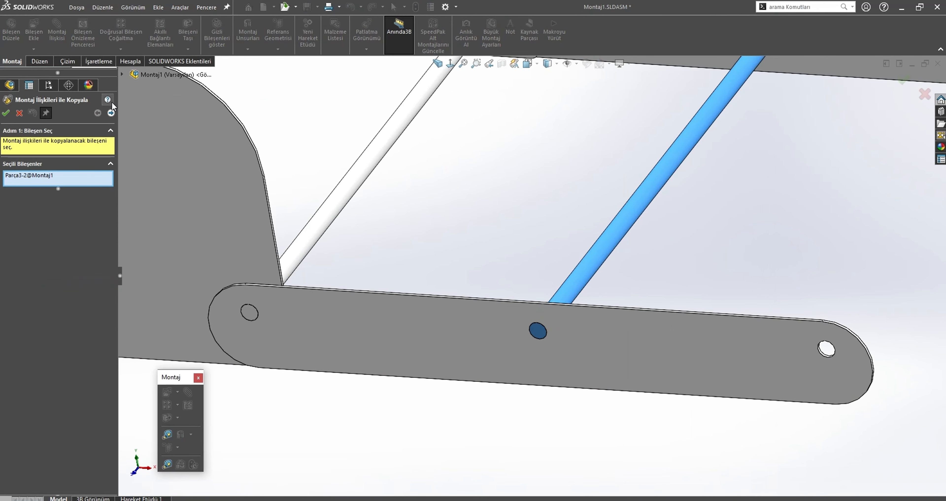
left_click(110, 113)
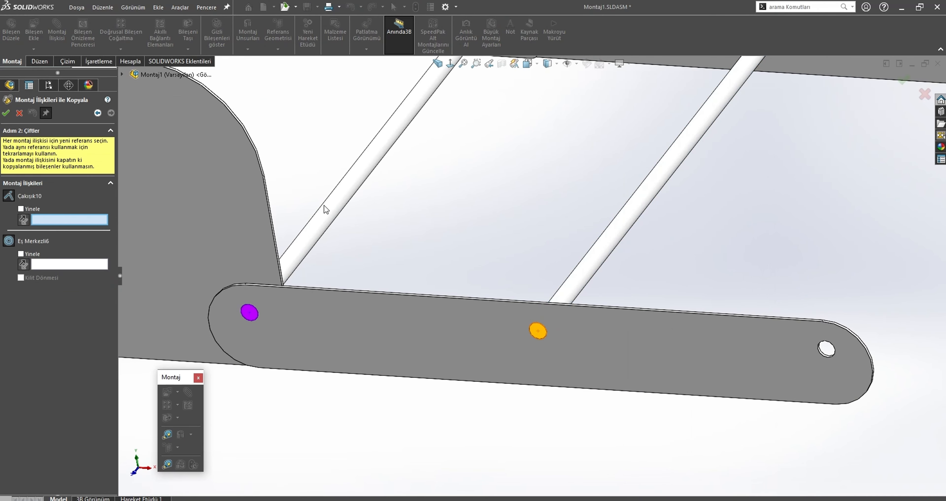
left_click(538, 339)
scroll(715, 321, "down", 5)
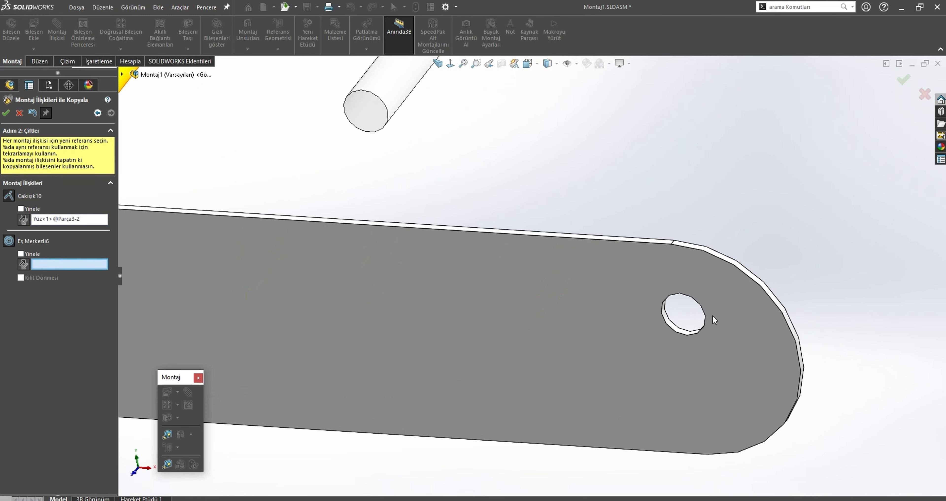
left_click(674, 327)
right_click(673, 328)
- Place another shaft copy in the inner hole of the neighbouring bar, using the first shaft's end face as the coincident reference
scroll(660, 331, "up", 7)
scroll(260, 265, "down", 4)
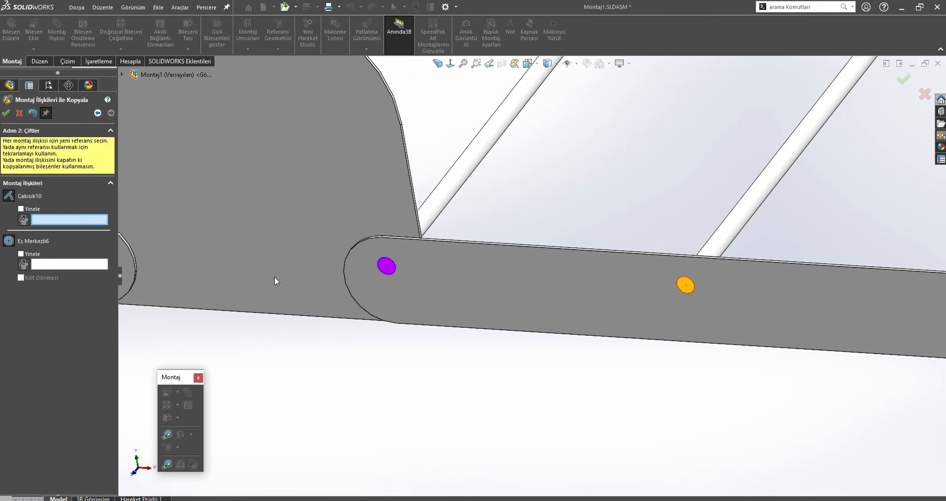
scroll(276, 281, "down", 2)
left_click(426, 265)
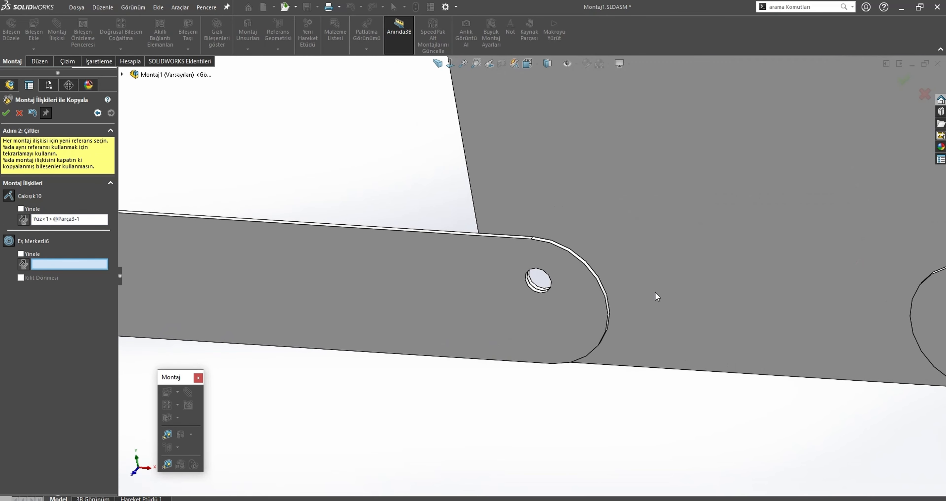
left_click(535, 292)
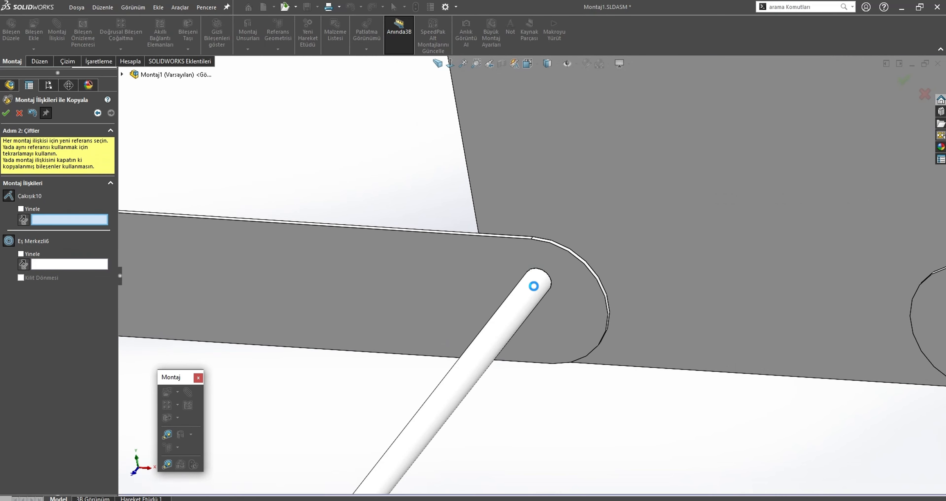
scroll(536, 290, "up", 5)
scroll(543, 313, "up", 5)
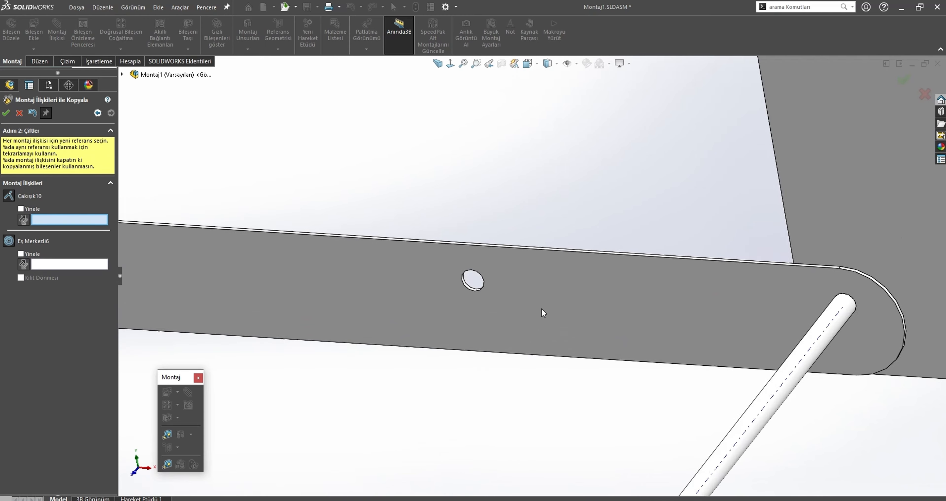
left_click(863, 305)
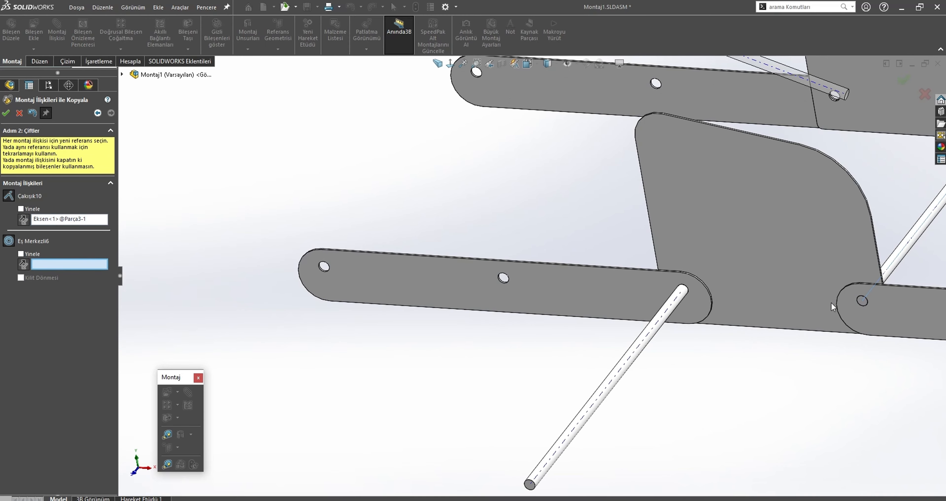
scroll(465, 283, "down", 5)
left_click(549, 281)
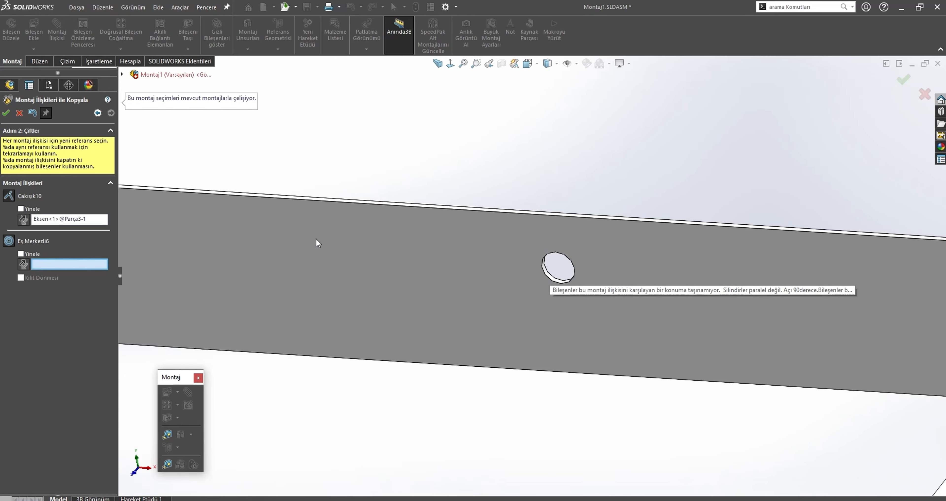
scroll(370, 244, "up", 5)
left_click(54, 220)
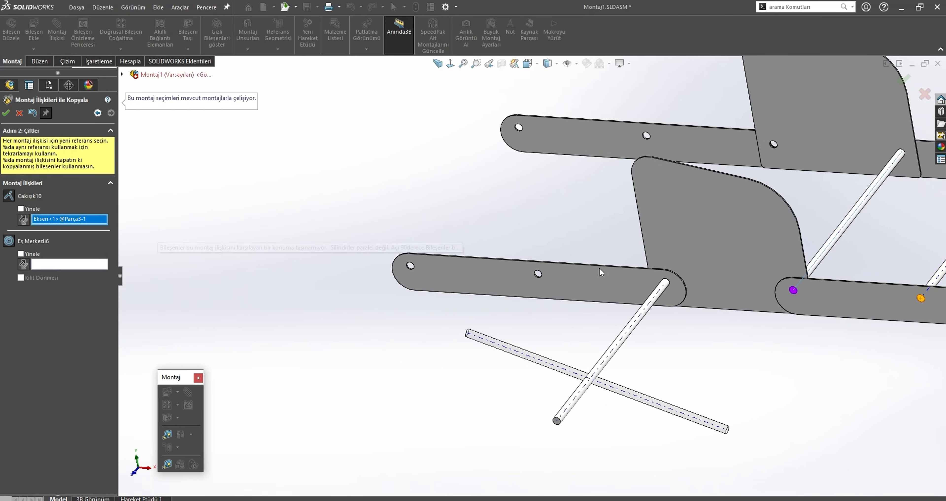
scroll(847, 317, "down", 5)
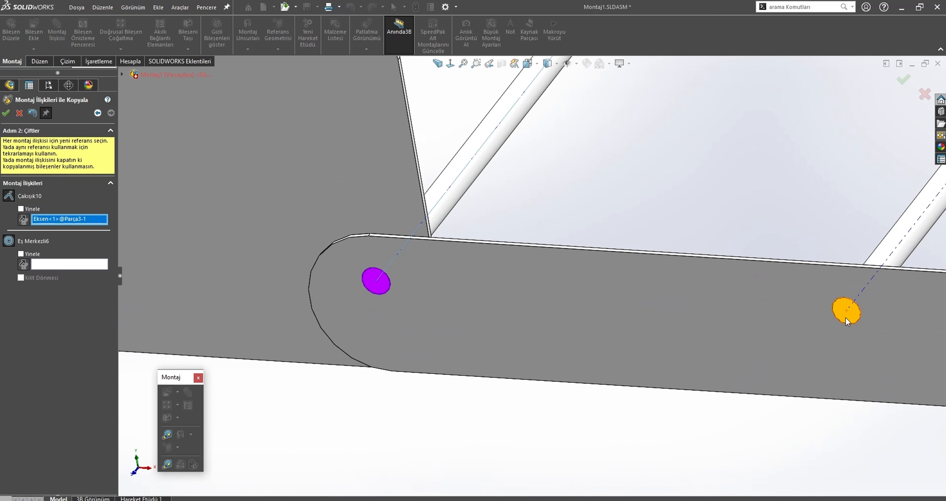
right_click(69, 220)
left_click(83, 239)
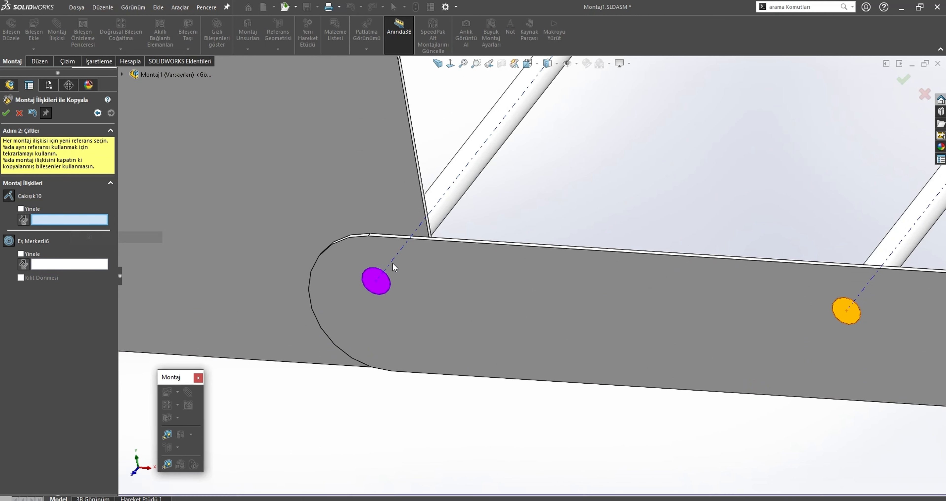
- Place a shaft copy in the neighbouring bar's middle hole, using the first shaft's end face as the coincident reference
left_click(376, 288)
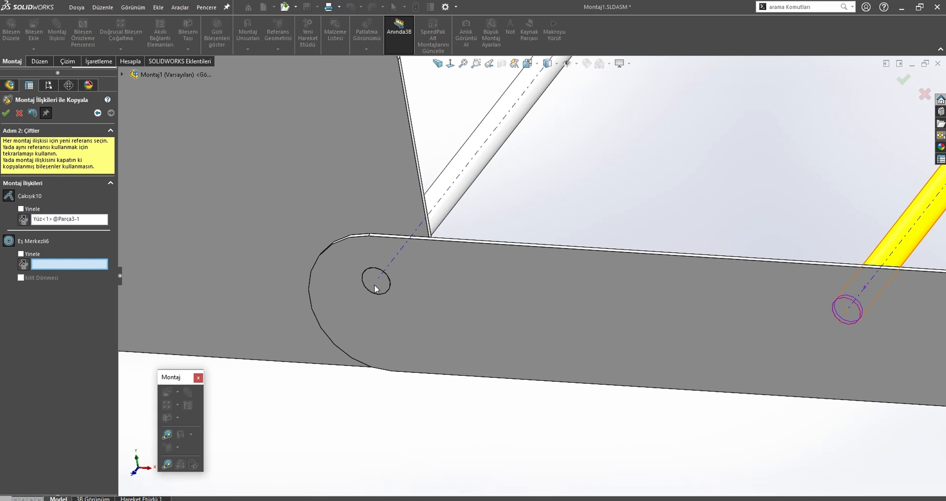
scroll(320, 264, "up", 6)
scroll(168, 262, "down", 4)
scroll(378, 283, "down", 8)
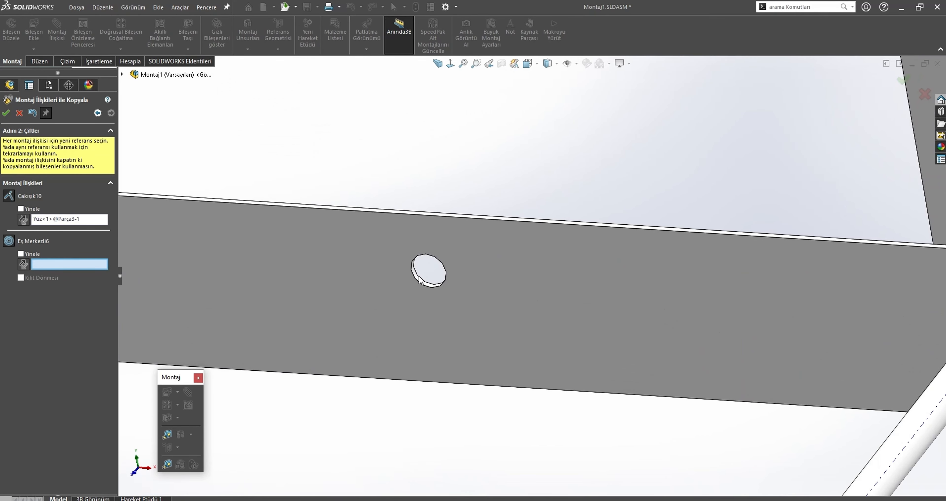
left_click(445, 282)
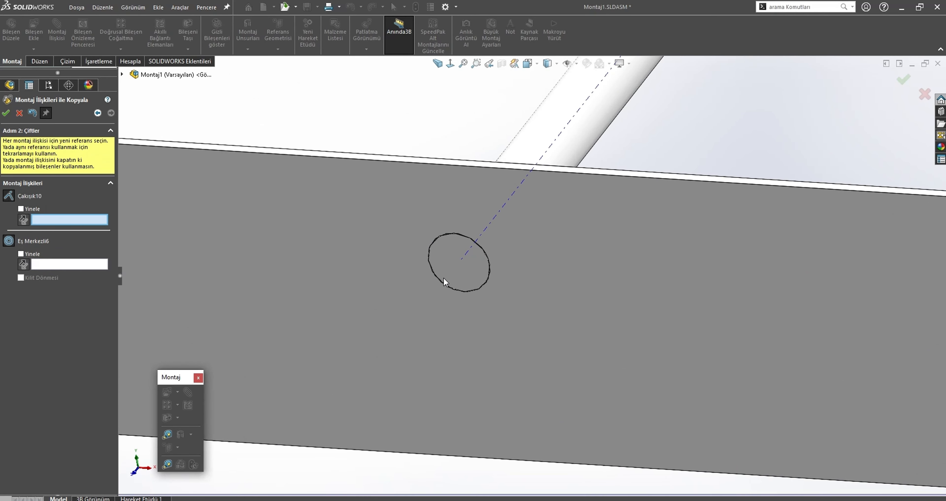
- Place a shaft copy in the neighbouring bar's outer end hole, using the middle shaft's end face as the coincident reference
scroll(335, 272, "up", 3)
scroll(512, 281, "down", 3)
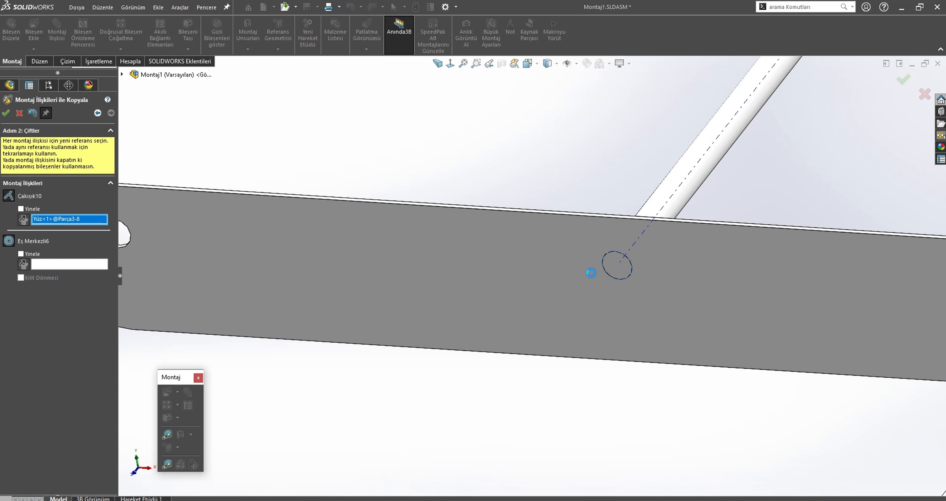
scroll(591, 273, "up", 3)
scroll(443, 275, "down", 3)
left_click(443, 279)
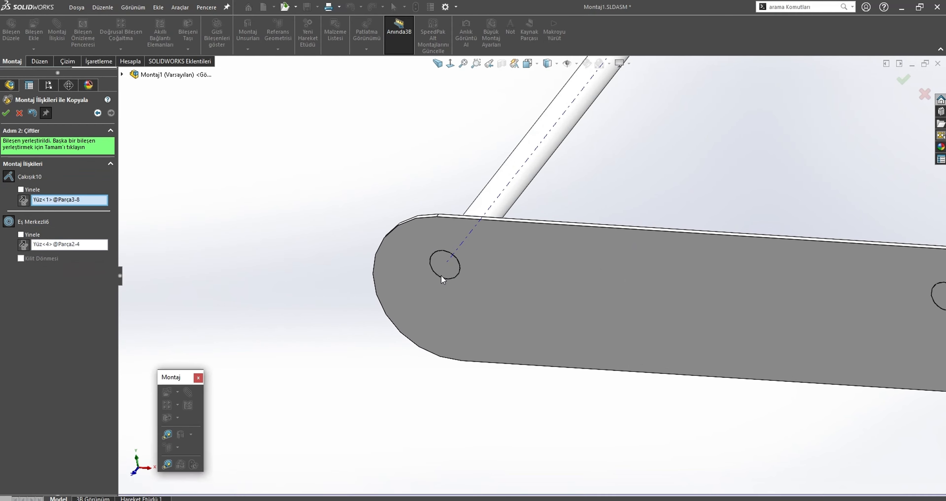
- Place another shaft copy coincident with the first shaft's end face and concentric with the side plate's hole at the neighbouring bar's inner end
scroll(551, 281, "up", 3)
scroll(827, 302, "down", 3)
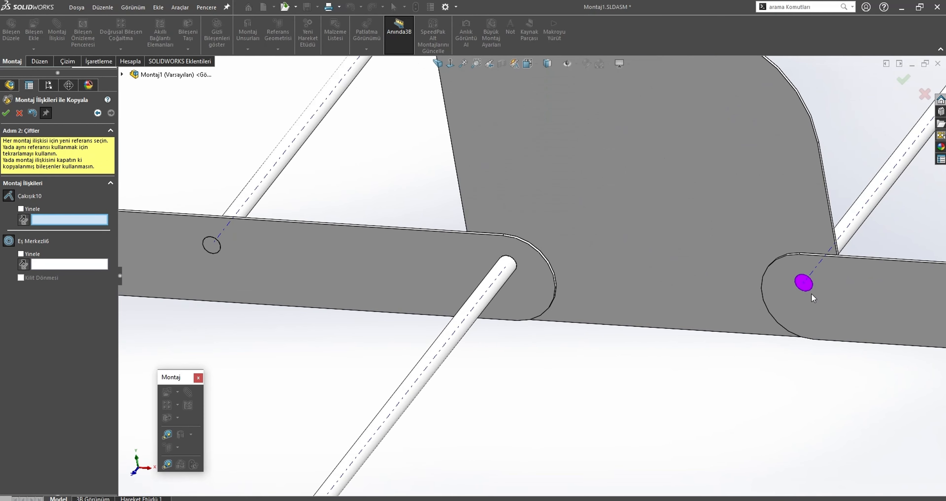
left_click(804, 292)
middle_click_drag(452, 239, 435, 281)
scroll(445, 288, "down", 3)
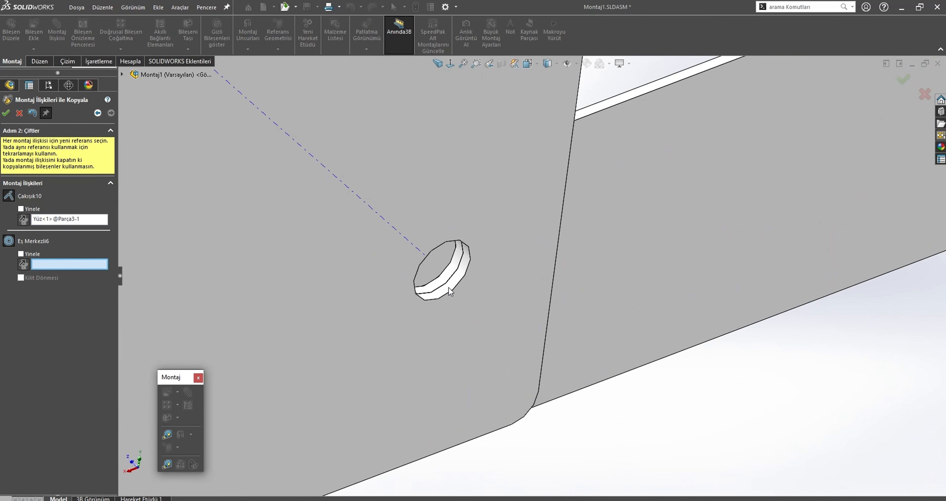
left_click(451, 292)
left_click(5, 113)
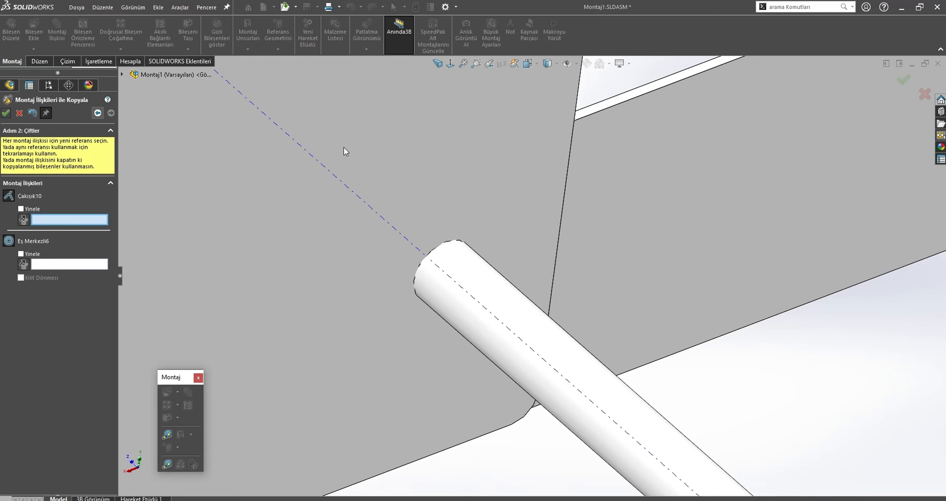
scroll(425, 243, "up", 6)
middle_click_drag(425, 243, 326, 302)
key("Escape")
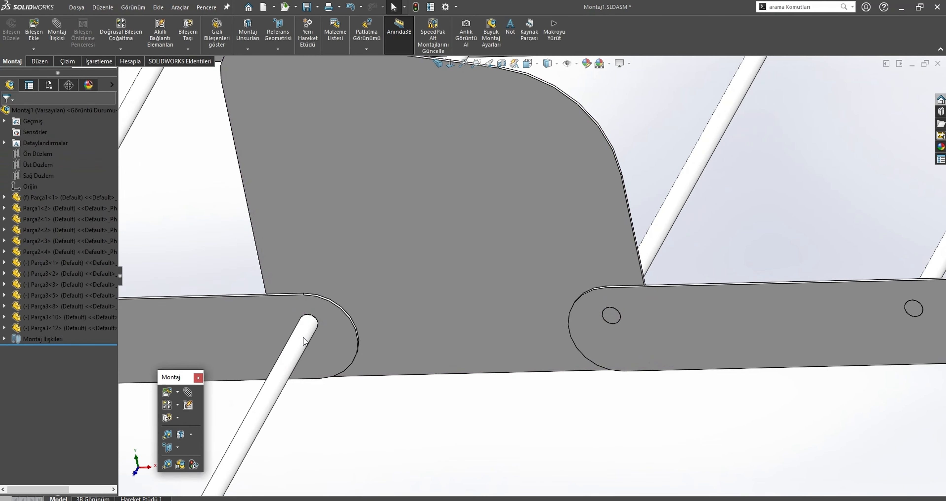
- Delete the wrongly directed shaft that sticks outward from the neighbouring bar's inner hole
left_click(304, 336)
key("Delete")
key("Return")
scroll(459, 337, "up", 6)
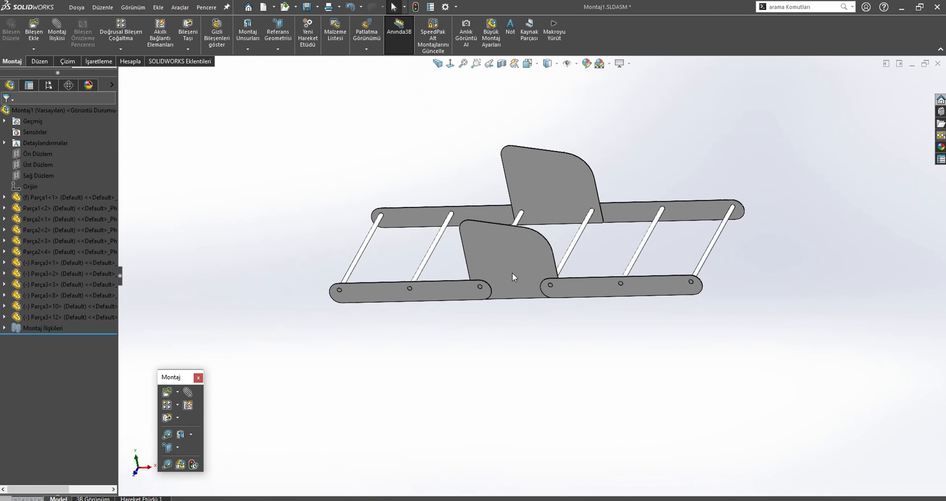
middle_click_drag(513, 274, 561, 294)
scroll(379, 231, "down", 3)
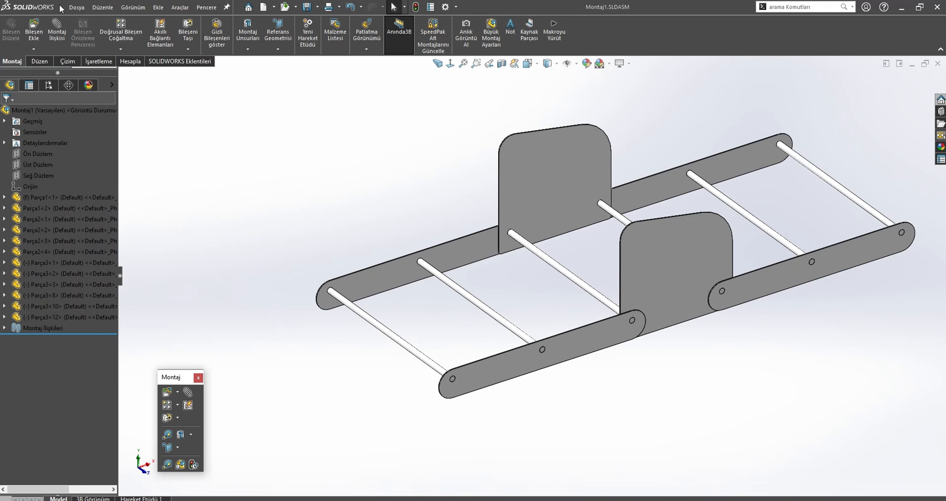
- Create a new part and sketch a circle about 498 mm in diameter on the Front plane, centred on the origin
left_click(77, 7)
left_click(83, 22)
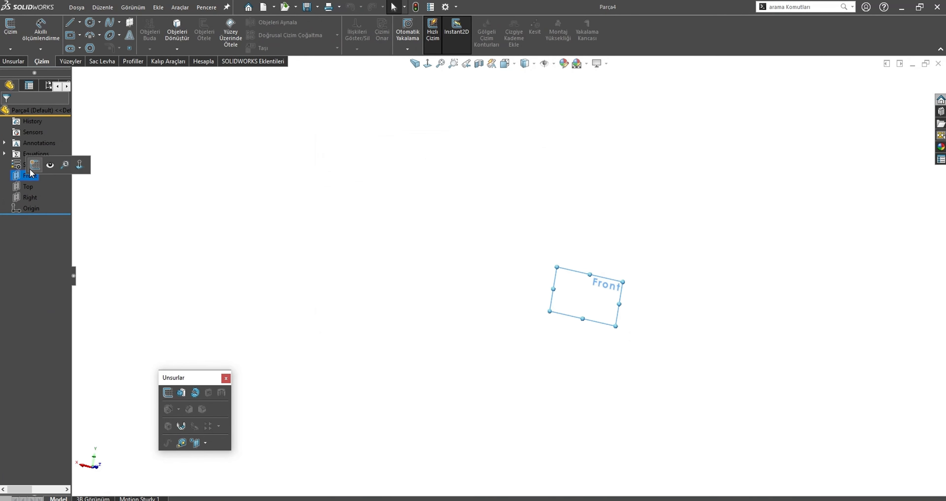
left_click(35, 165)
left_click(89, 23)
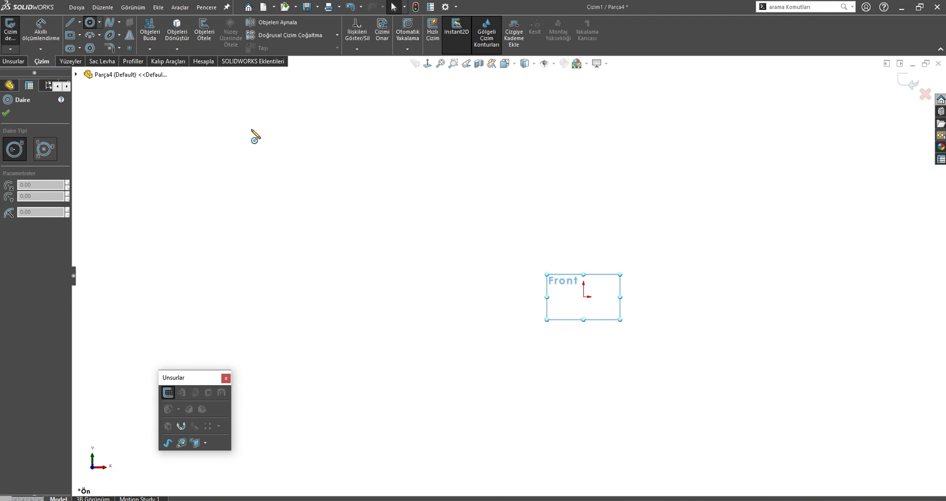
left_click(584, 297)
left_click(690, 334)
key("Escape")
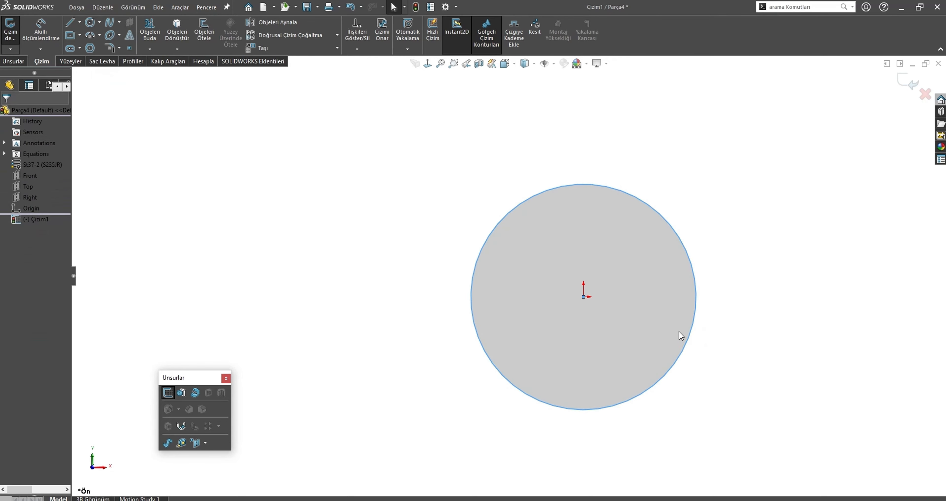
- Dimension the circle's diameter as 25 mm
key("s")
left_click(684, 342)
left_click(695, 333)
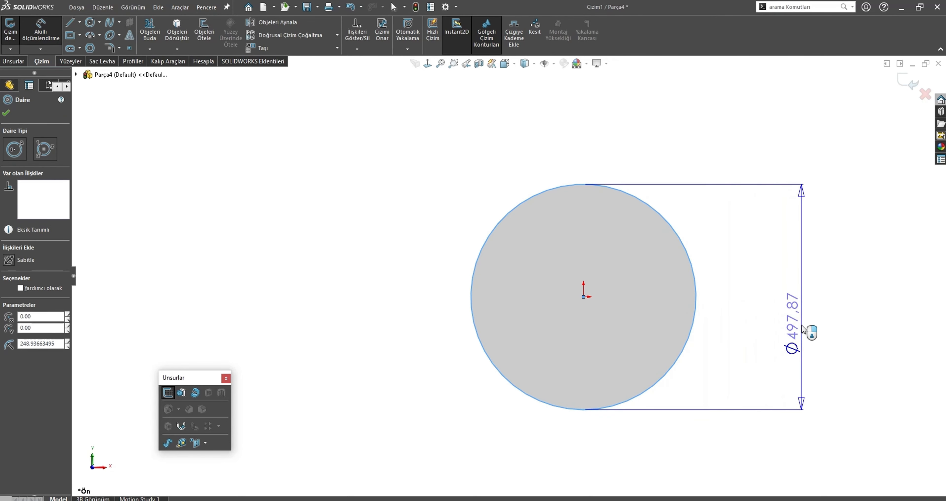
left_click(803, 327)
type("2")
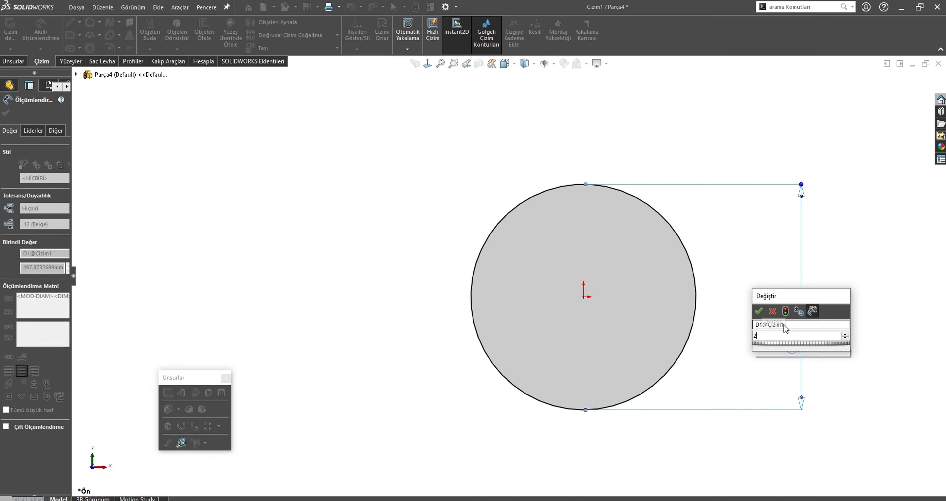
type("5")
key("Return")
key("Escape")
- Sketch a smaller concentric circle at the origin and dimension its diameter as 12 mm
left_click(92, 22)
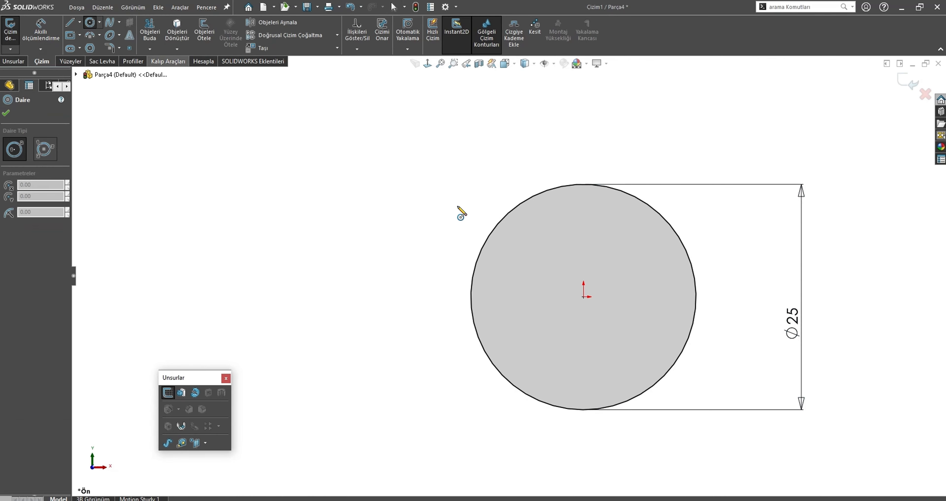
left_click(584, 297)
left_click(626, 335)
key("Escape")
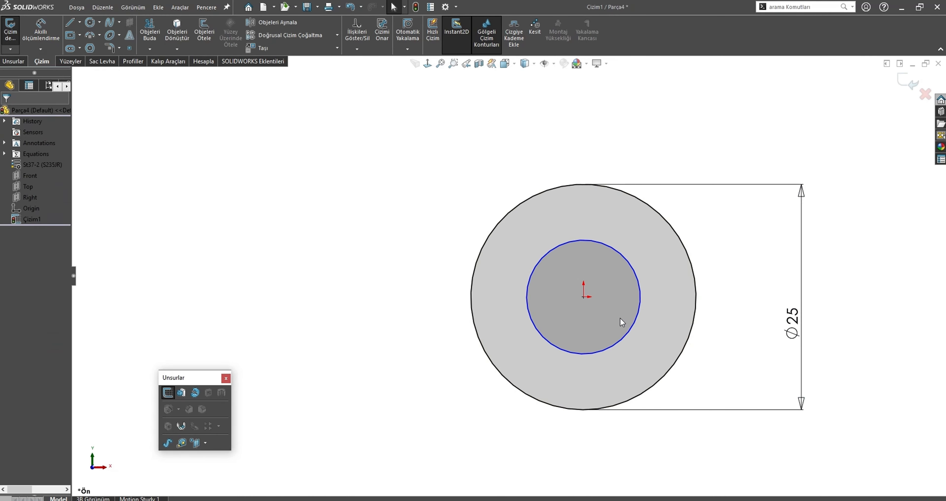
key("s")
left_click(634, 331)
left_click(544, 337)
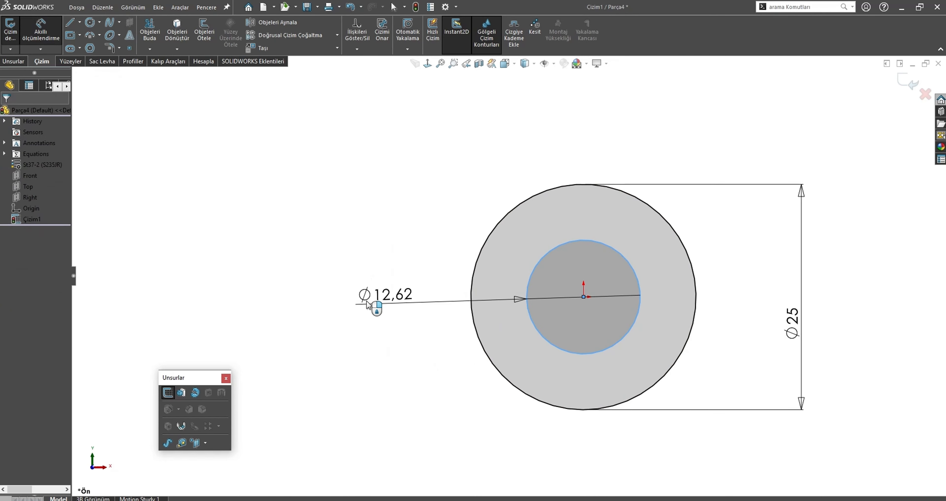
left_click(382, 305)
type("12")
key("Return")
key("Escape")
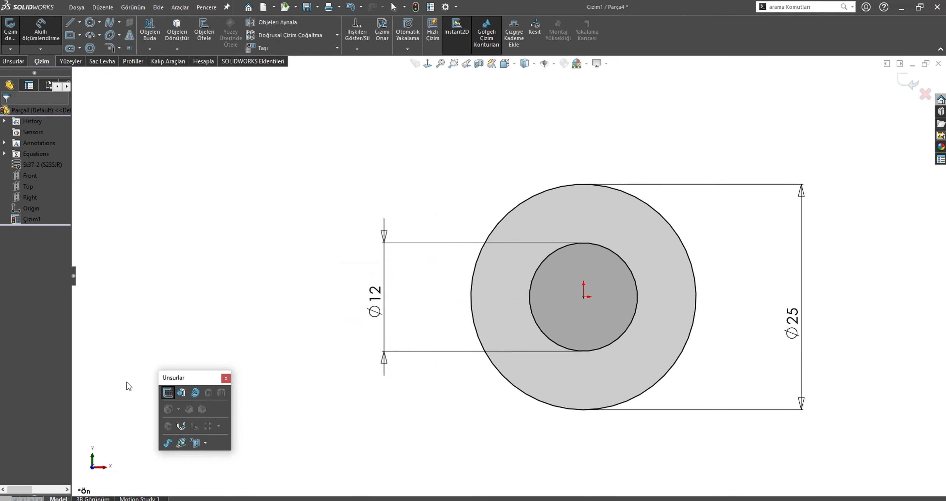
- Extrude the ring profile 20 mm in one direction
left_click(169, 391)
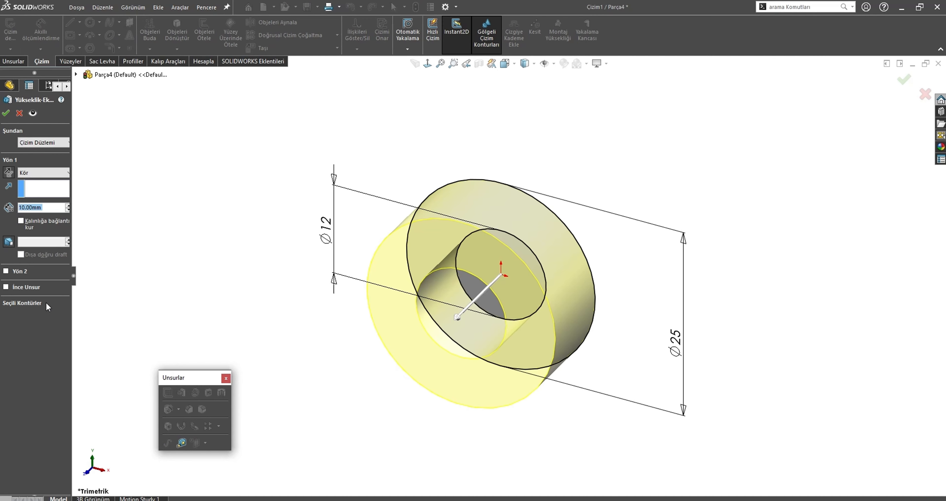
type("20")
key("Return")
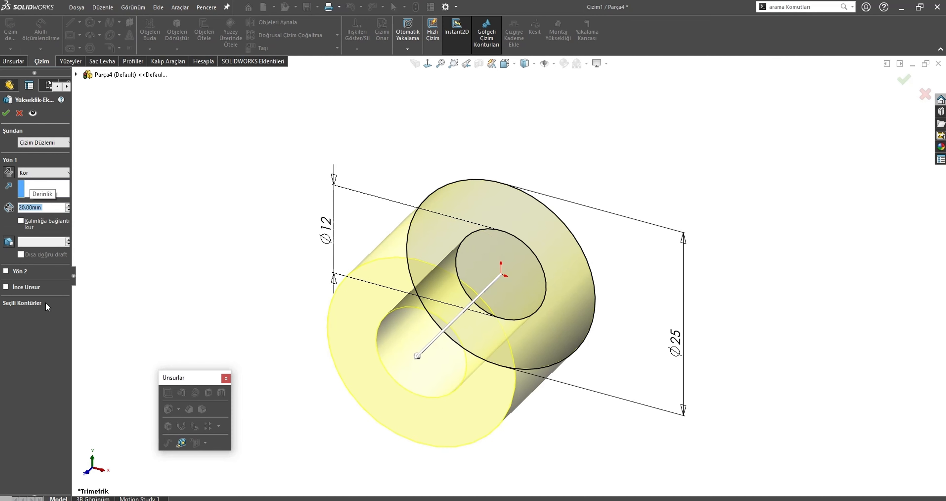
left_click(7, 113)
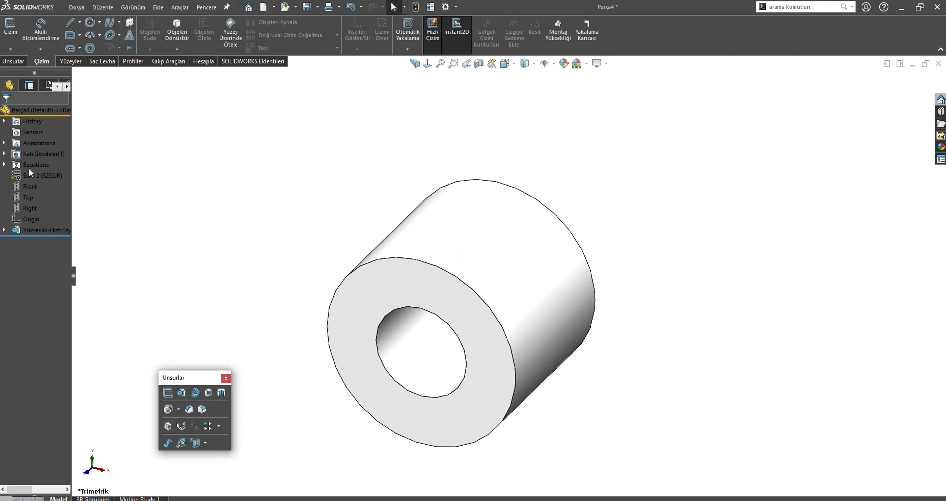
- Open the material editor for the ring part
right_click(34, 175)
left_click(95, 184)
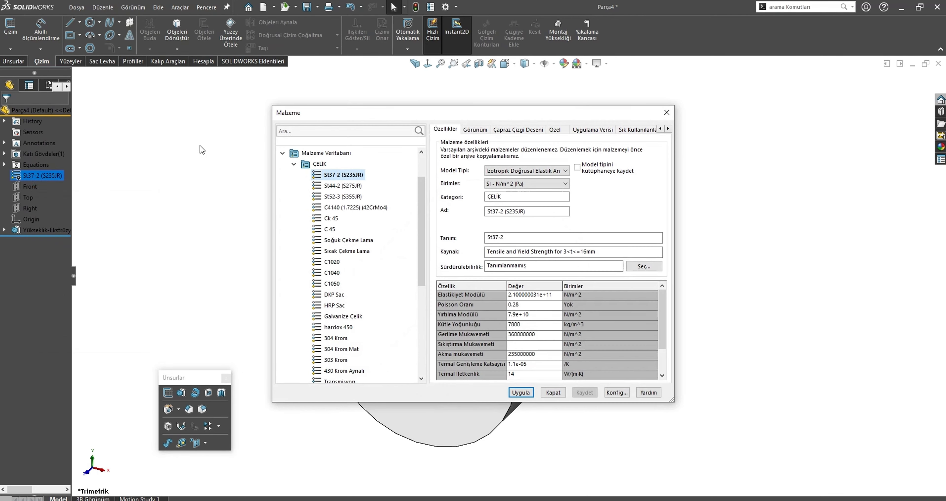
type("der")
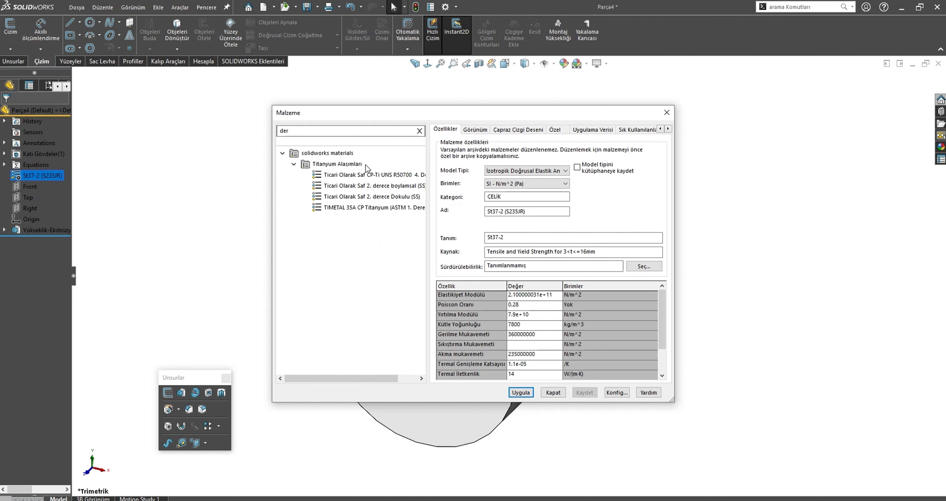
key("BackSpace")
key("BackSpace")
key("BackSpace")
- Apply Delrin 2700 from the PLASTİK category of Malzeme Veritabanı and save the part as Parça4.SLDPRT in the Dough Sheeter folder
left_click(283, 197)
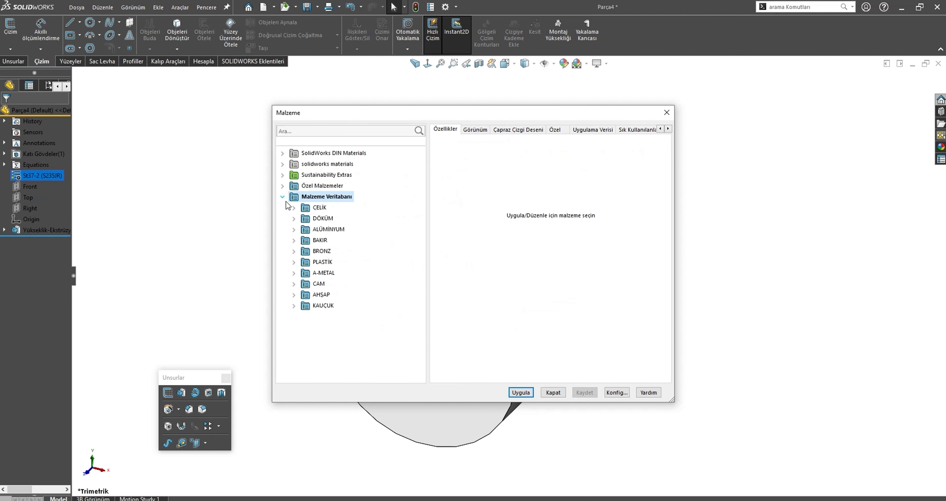
left_click(294, 263)
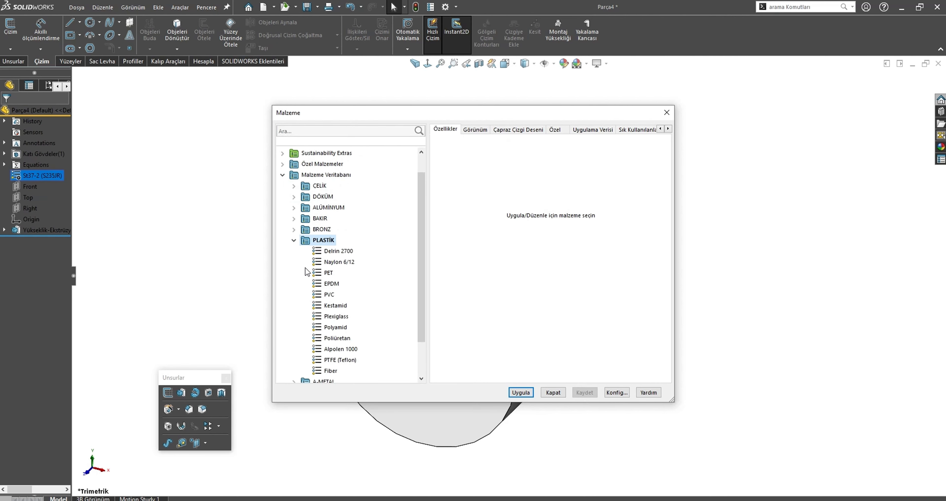
left_click(331, 251)
left_click(529, 395)
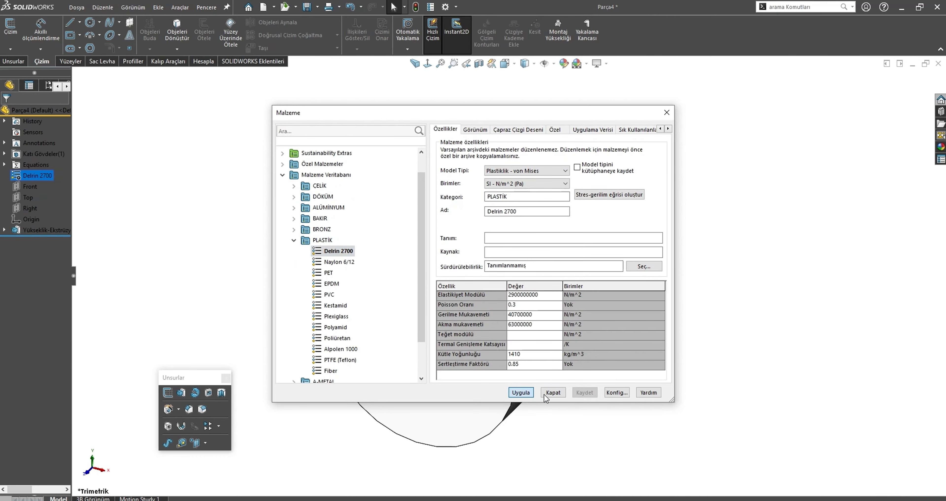
left_click(553, 393)
key("ctrl+s")
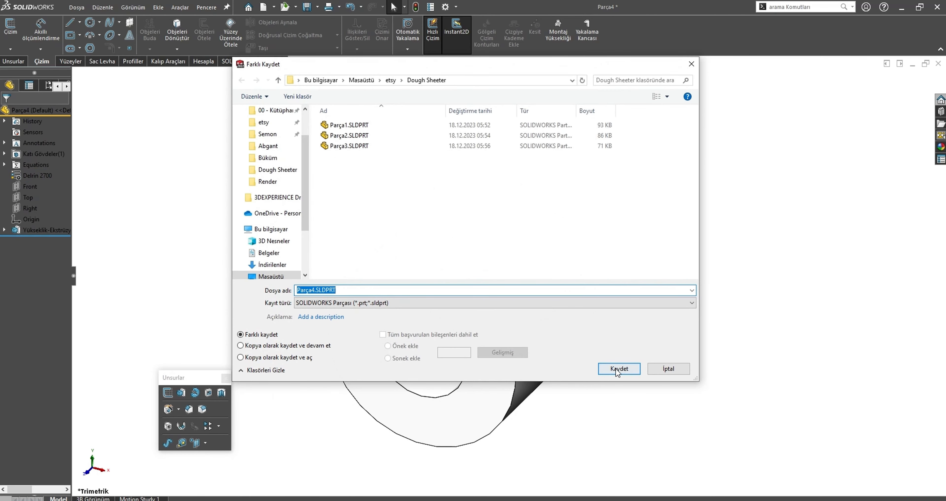
left_click(617, 369)
- Close the Parça3 document and return to the Montaj1 assembly
key("ctrl+Tab")
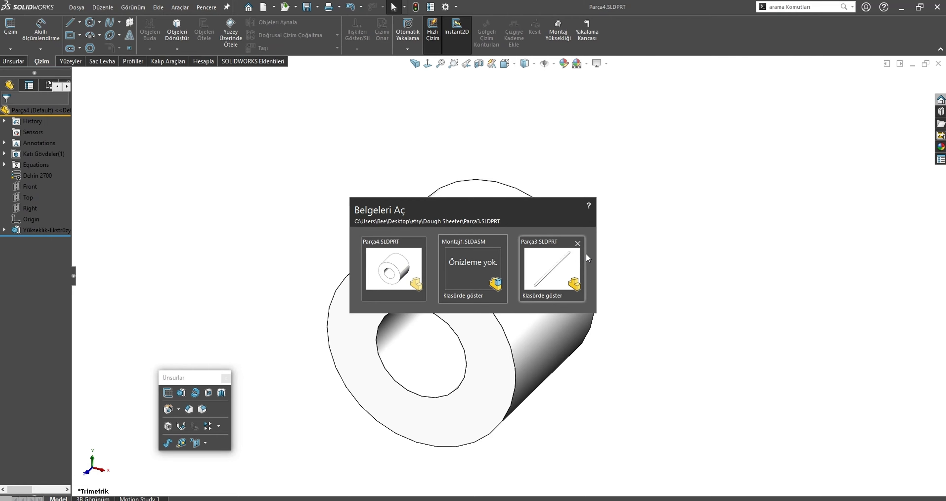
left_click(578, 244)
left_click(459, 257)
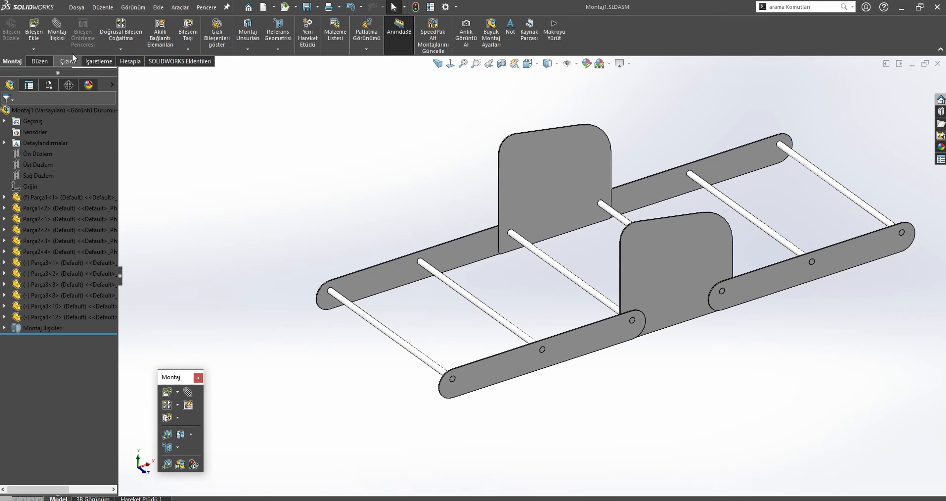
- Insert Parça4 into the assembly beside the shaft at the neighbouring bar's inner hole
left_click(34, 33)
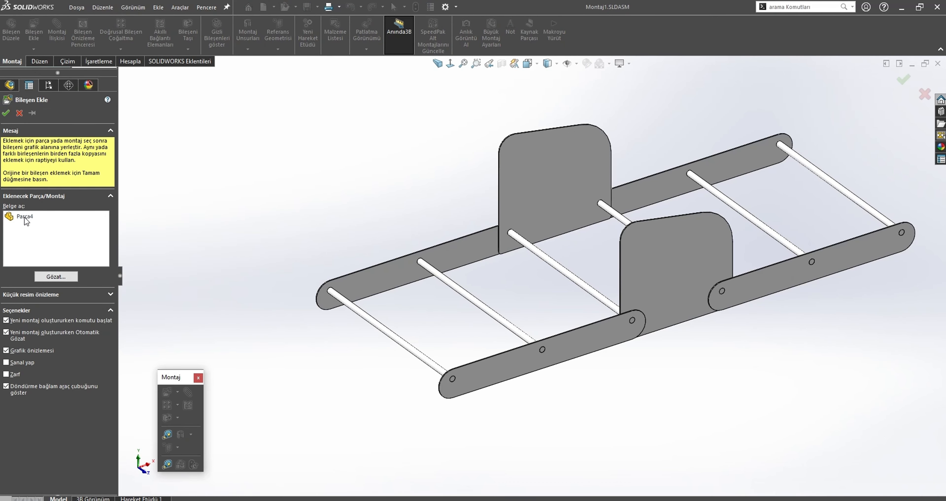
left_click(536, 255)
scroll(520, 245, "down", 10)
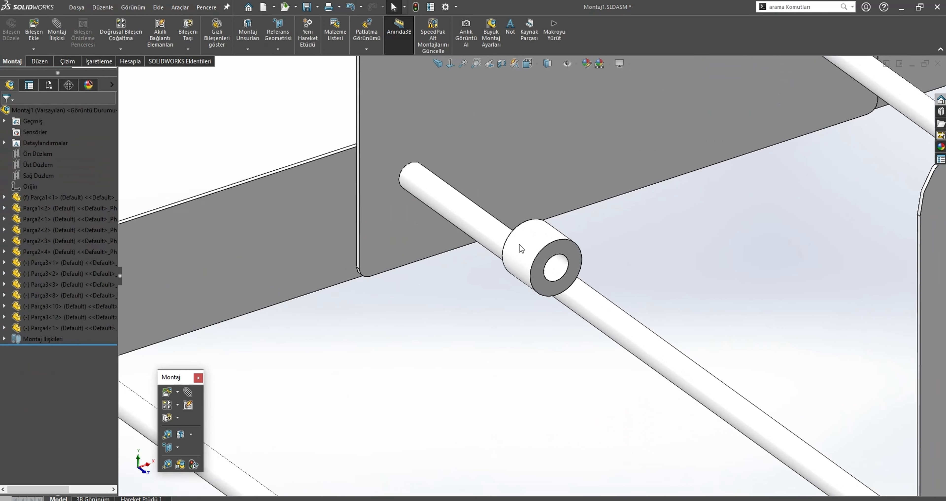
- Set the inserted ring's extrusion length to 15 mm from within the assembly
scroll(519, 244, "down", 2)
left_click(517, 245)
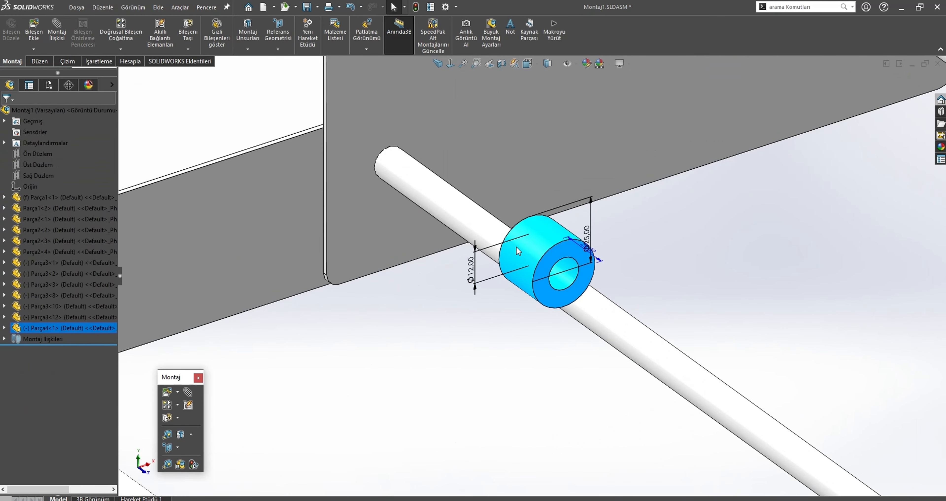
double_click(593, 254)
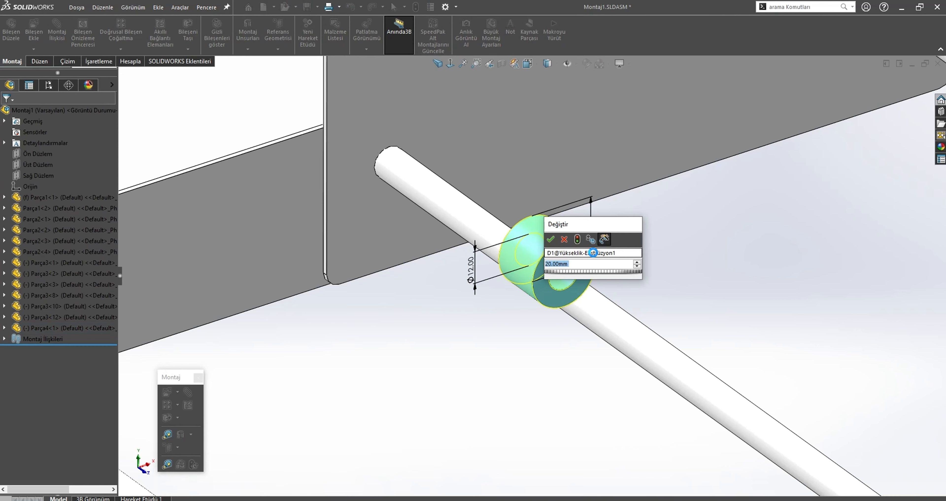
type("15")
key("Return")
left_click(390, 339)
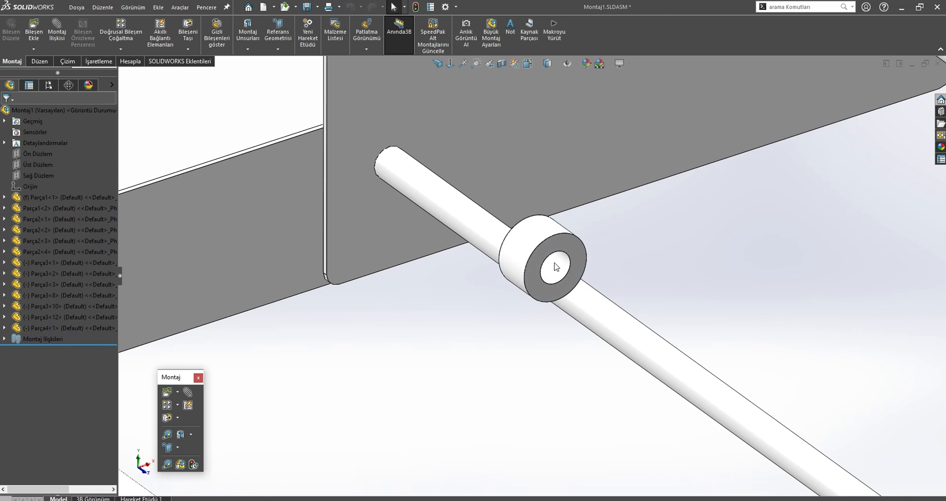
- Mate the ring's bore concentric with the adjacent shaft
left_click(554, 263)
left_click(577, 294, "ctrl")
scroll(639, 282, "up", 2)
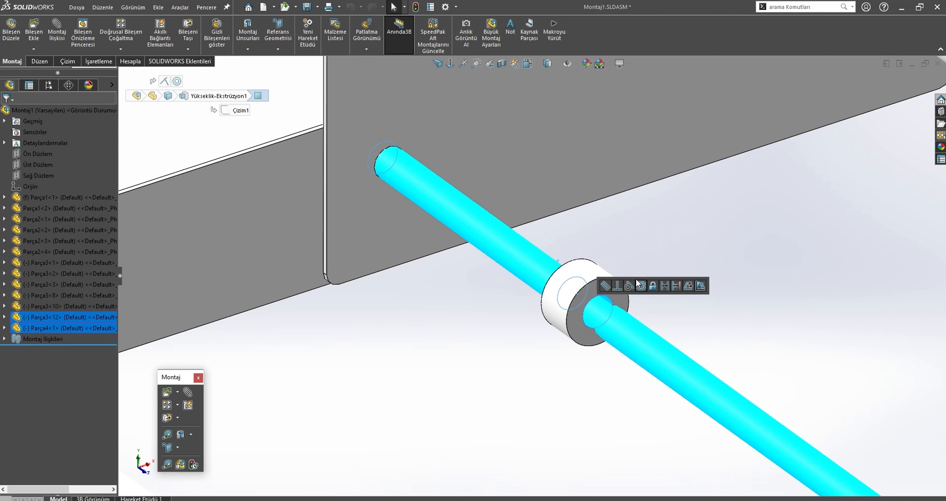
left_click(642, 286)
- Copy the Parça4 ring further along the same shaft and mate the copy concentric with the shaft
scroll(540, 298, "up", 5)
middle_click_drag(572, 286, 624, 284)
scroll(531, 292, "down", 3)
left_click_drag(586, 283, 601, 298)
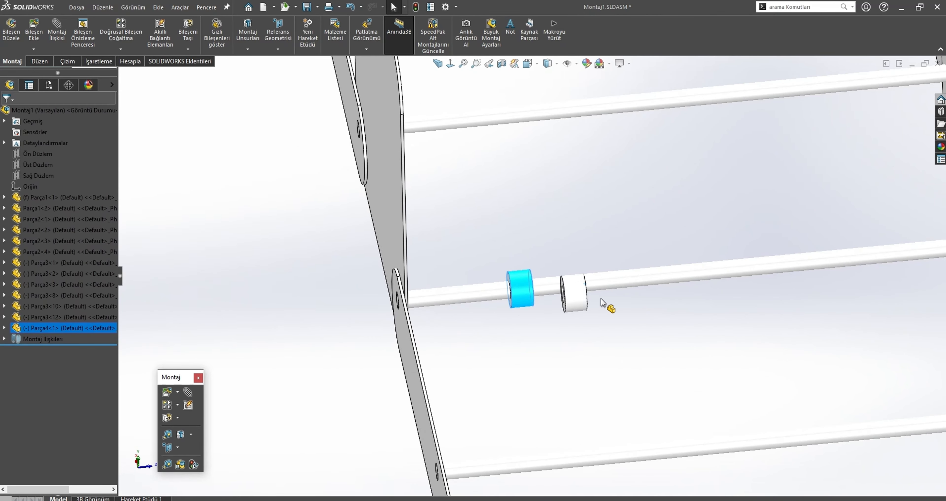
left_click_drag(699, 271, 697, 270, "ctrl")
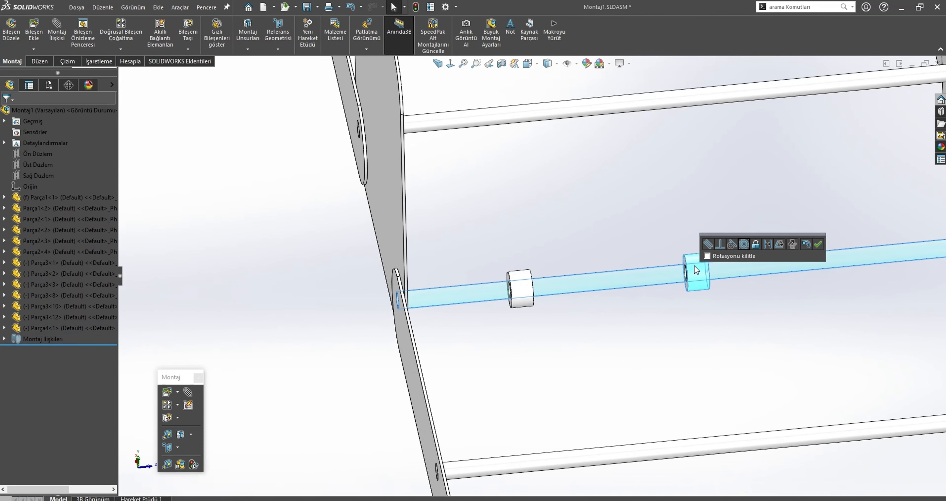
left_click(819, 244)
- Slide the copied ring along the shaft and try a width mate centring both rings between the two side plates
scroll(646, 277, "up", 4)
middle_click_drag(647, 277, 600, 268)
scroll(606, 267, "down", 3)
left_click_drag(622, 280, 750, 260)
left_click(768, 217)
scroll(726, 292, "down", 3)
left_click(698, 244, "ctrl")
scroll(656, 261, "up", 3)
middle_click_drag(656, 262, 486, 233)
scroll(486, 232, "down", 2)
left_click(496, 245, "ctrl")
left_click(468, 197, "ctrl")
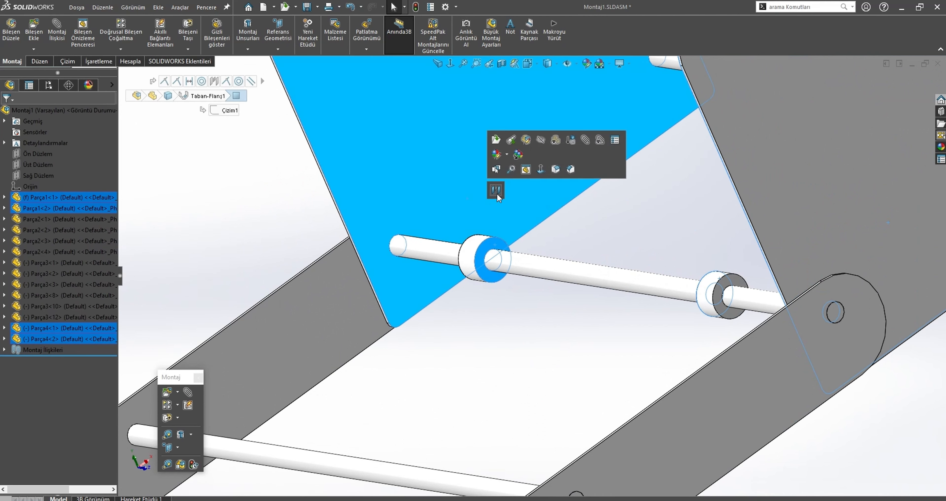
left_click(497, 192)
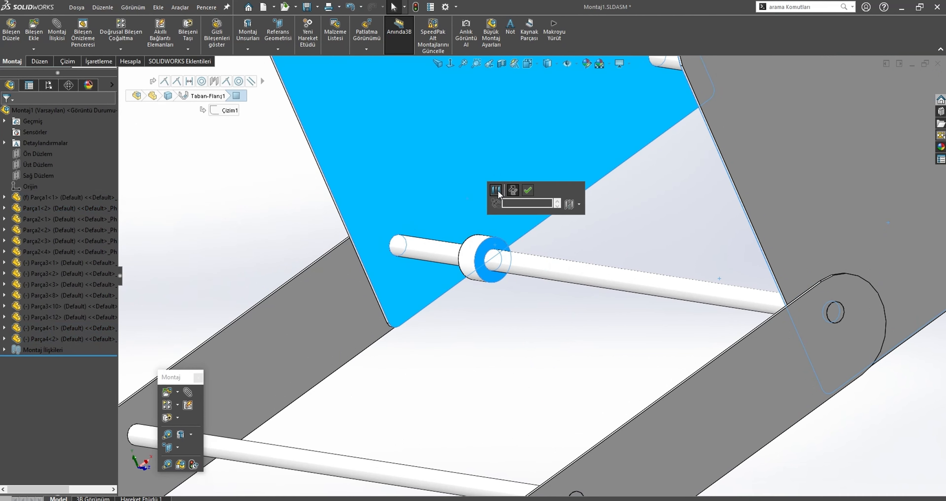
- Add a 230 mm distance mate between the facing faces of the two rings
scroll(477, 271, "up", 4)
middle_click_drag(477, 270, 698, 298)
scroll(567, 257, "down", 3)
left_click(569, 261)
scroll(698, 298, "down", 3)
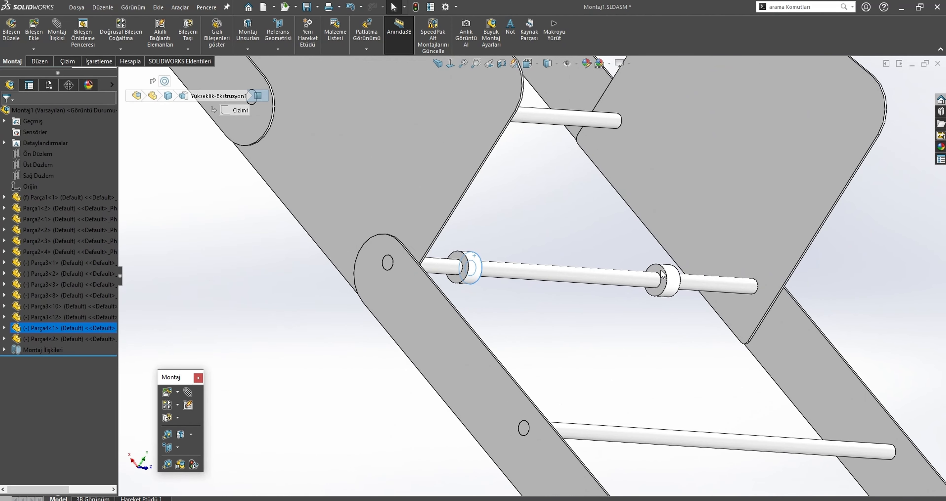
left_click(661, 274, "ctrl")
left_click(736, 261)
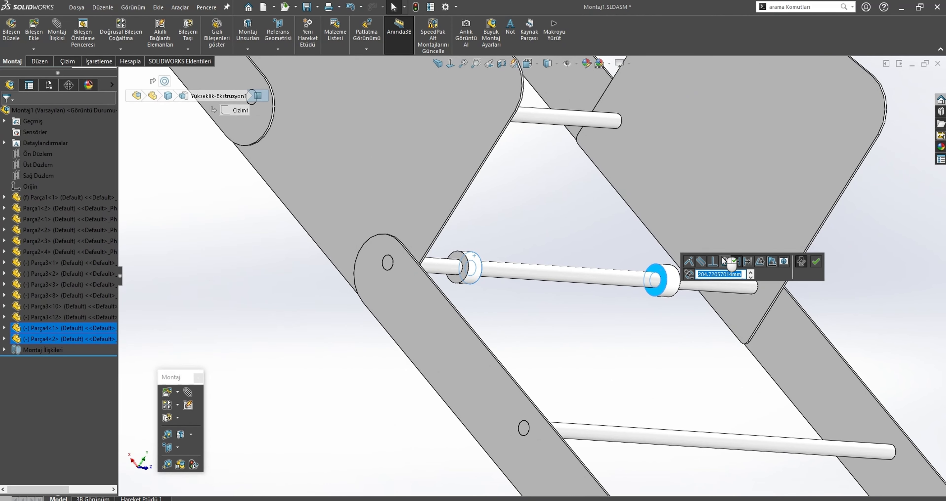
type("230")
key("Return")
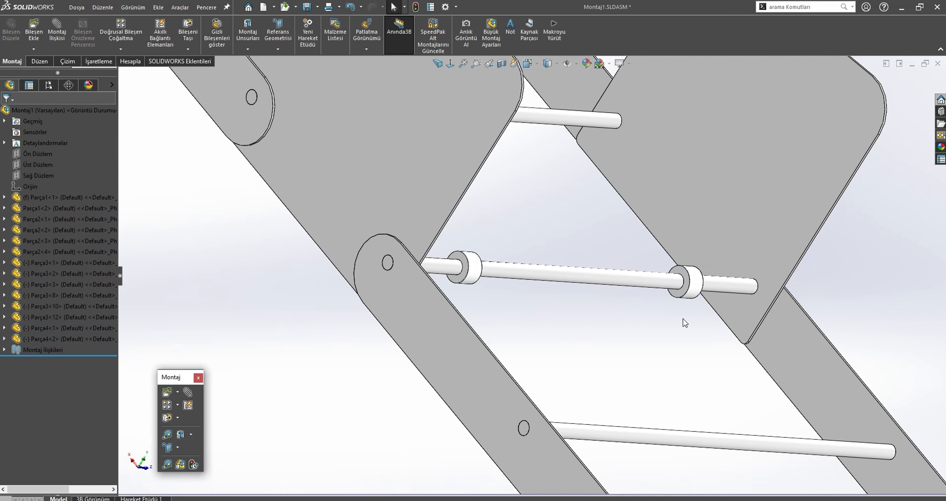
left_click(817, 261)
- Try a width mate between the rings' outer faces and the side plates, breaking other mates to satisfy it
left_click(464, 266)
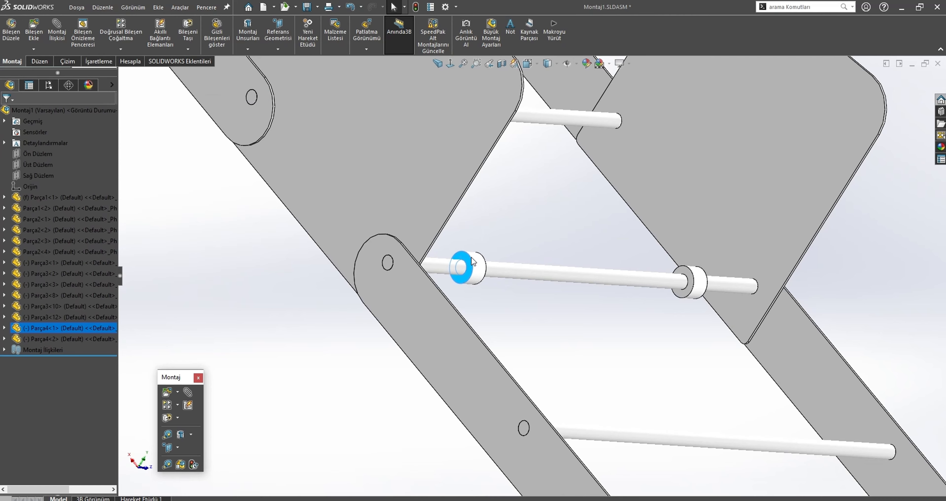
left_click(762, 189, "ctrl")
middle_click_drag(762, 189, 423, 158)
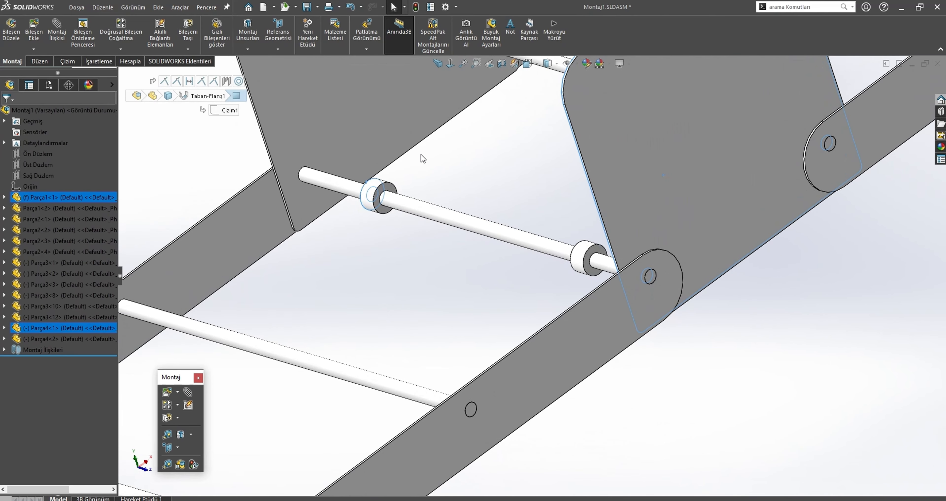
left_click(363, 120, "ctrl")
left_click(601, 253, "ctrl")
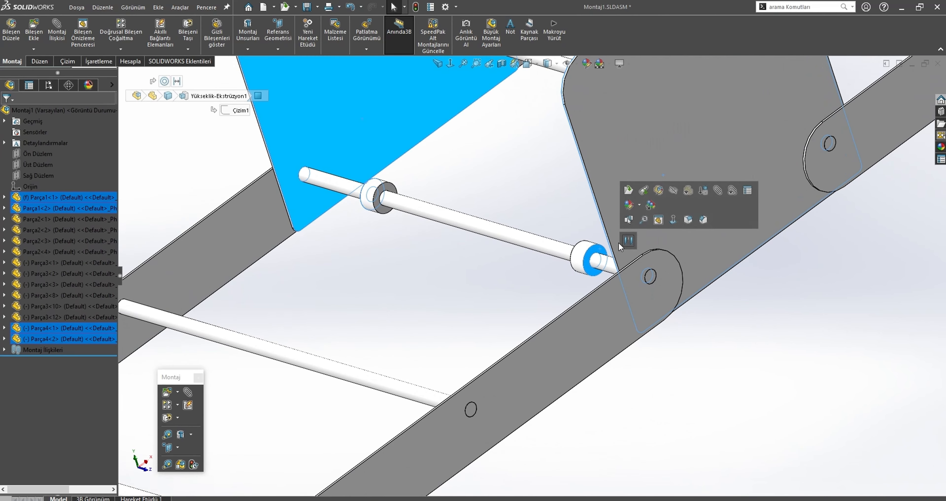
left_click(629, 243)
left_click(661, 242)
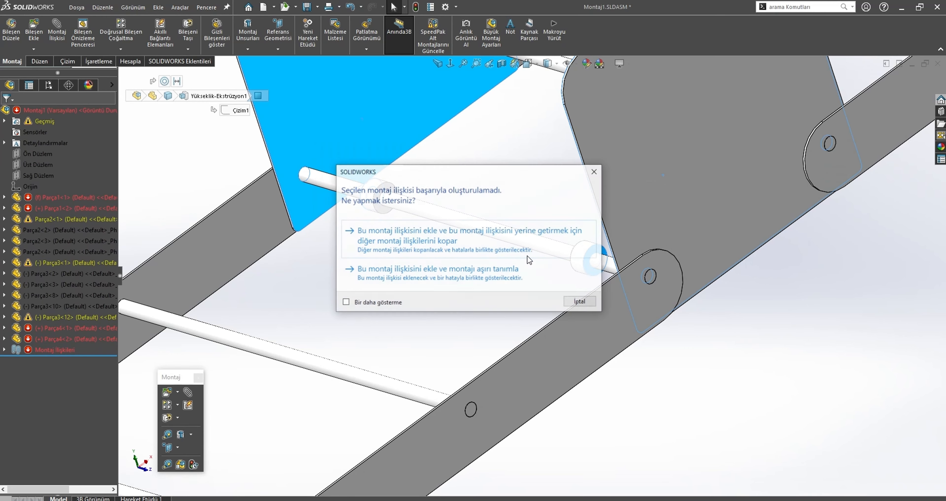
left_click(492, 238)
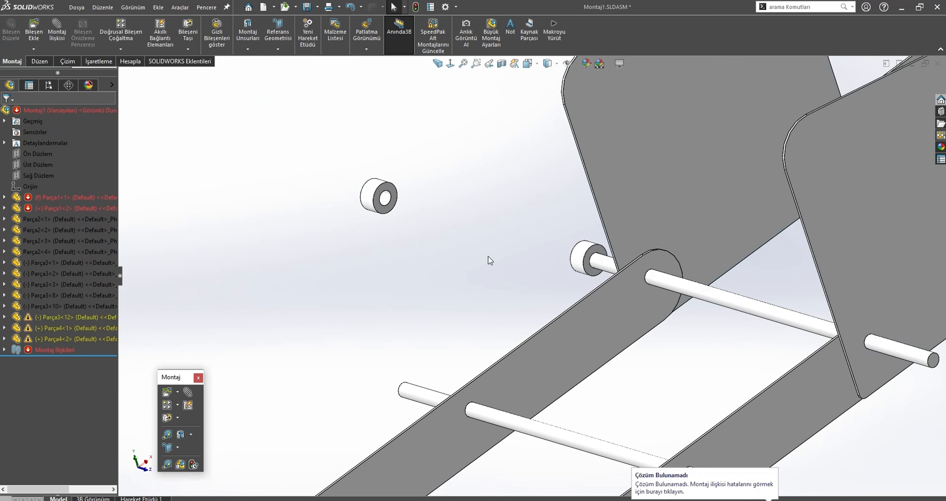
- Undo the width mate on the rings and check the distance mate in the assembly's mate list
key("ctrl+z")
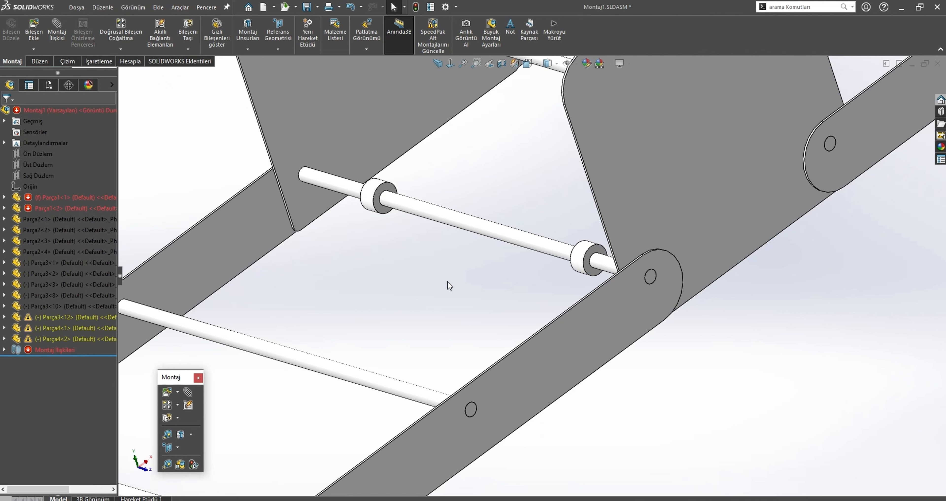
left_click(4, 351)
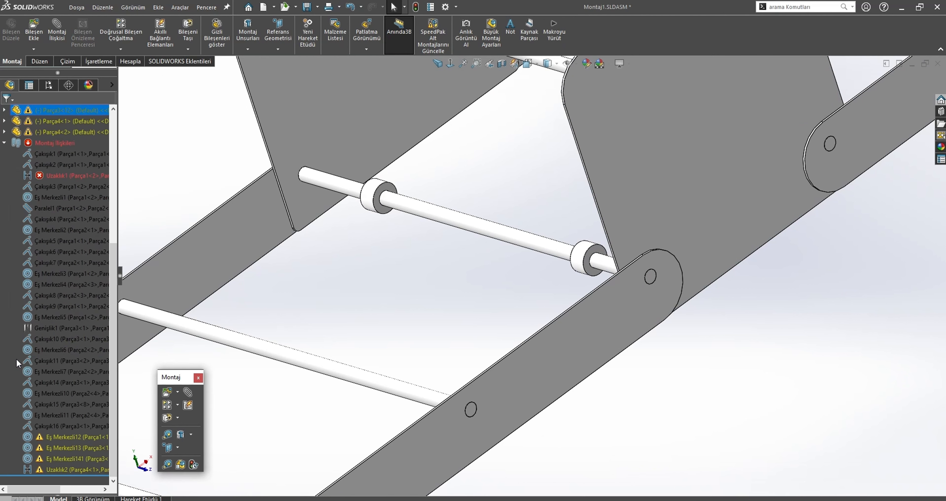
left_click(41, 469)
left_click(401, 323)
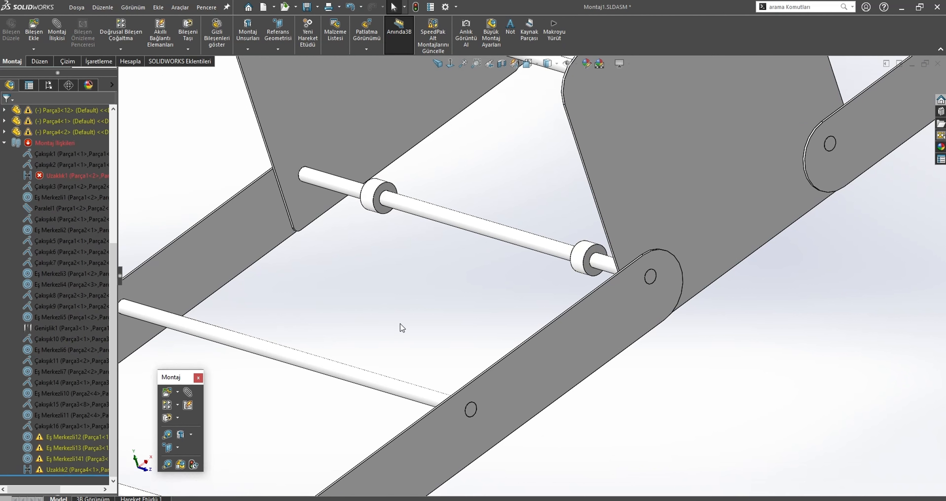
key("ctrl+z")
- Copy the distance-mated ring to a free spot beside the shaft and delete the ring it was copied from
scroll(467, 322, "up", 5)
middle_click_drag(504, 308, 463, 257)
scroll(542, 259, "down", 3)
scroll(541, 261, "down", 3)
scroll(276, 262, "down", 2)
scroll(277, 262, "up", 3)
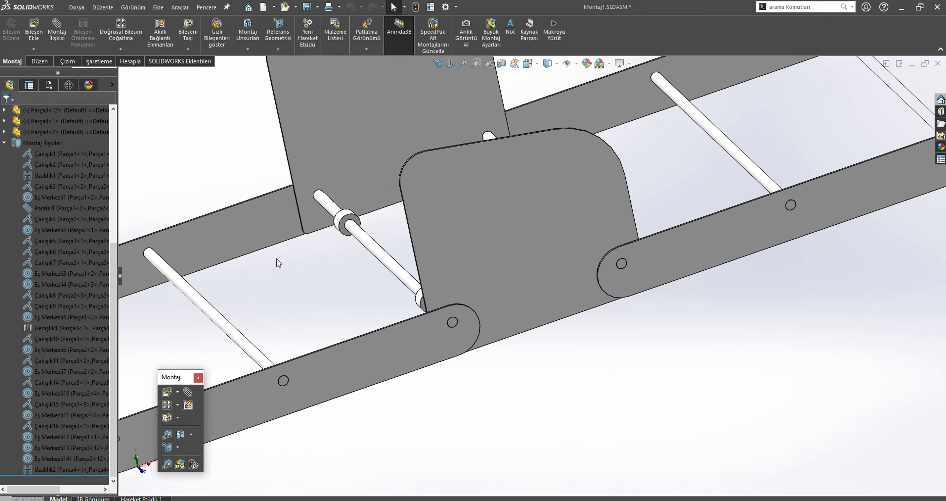
middle_click_drag(276, 262, 414, 288)
scroll(414, 288, "down", 2)
left_click_drag(460, 294, 378, 290, "ctrl")
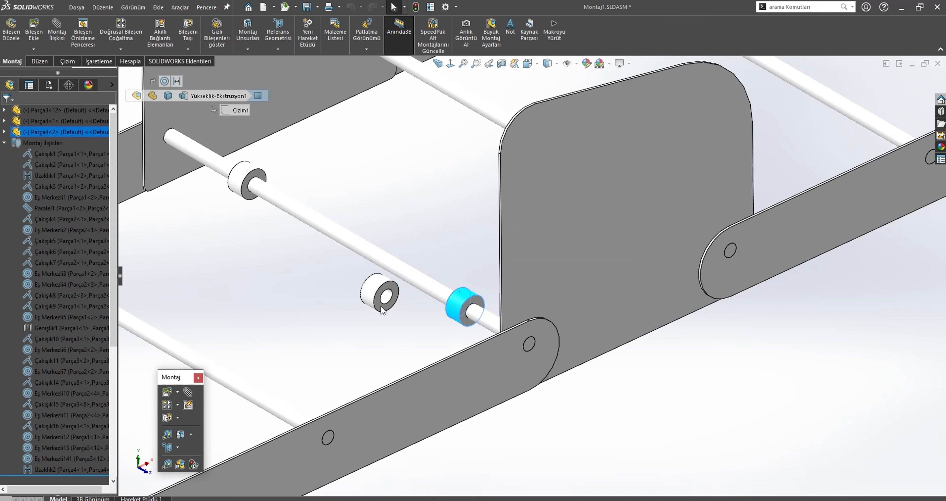
left_click(462, 300)
key("Delete")
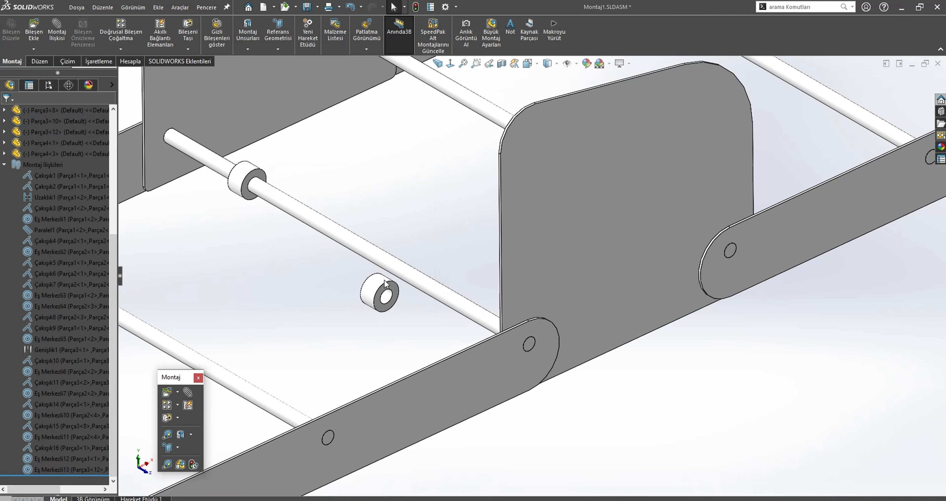
- Mate the new ring copy concentric with the shaft and save the assembly
left_click(381, 281)
left_click(426, 289, "ctrl")
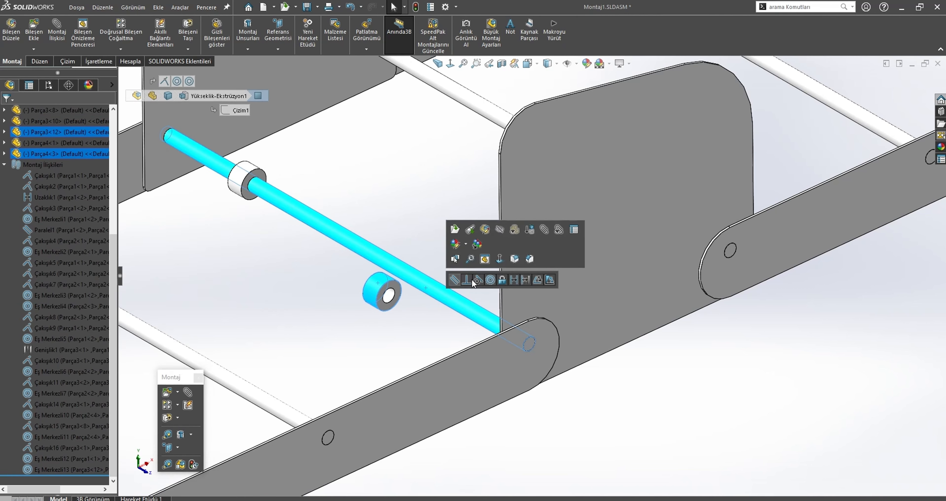
left_click(491, 280)
left_click(397, 332)
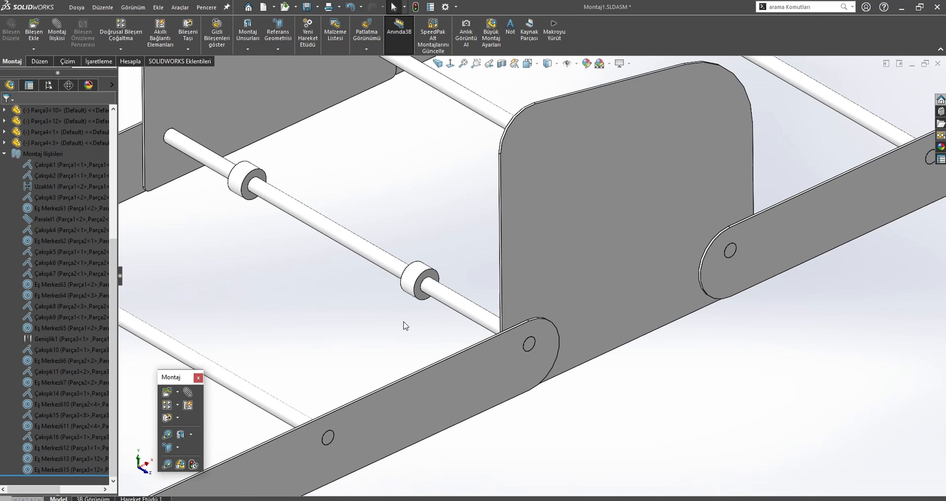
left_click(439, 299)
left_click(355, 286)
scroll(320, 245, "down", 3)
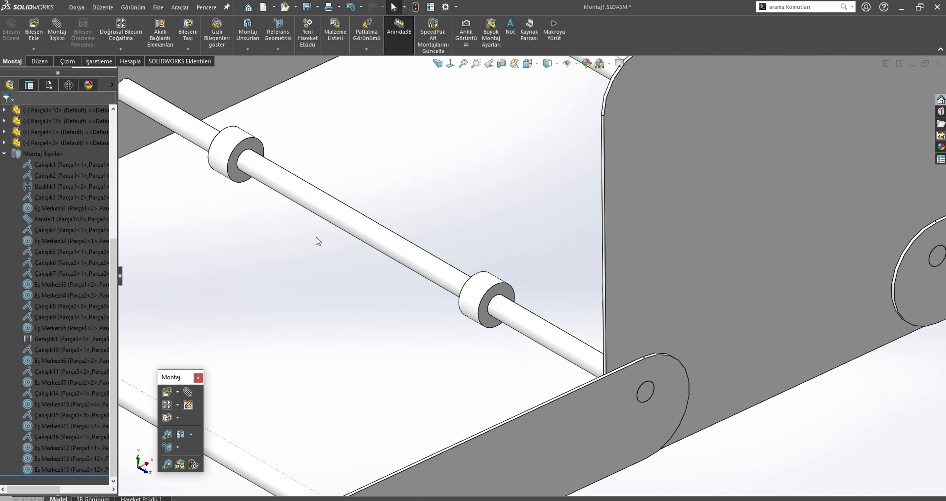
key("ctrl+s")
- Try again to centre the two rings with a width mate between their outer faces and the side plates
scroll(397, 249, "up", 5)
scroll(517, 271, "down", 4)
left_click(541, 288)
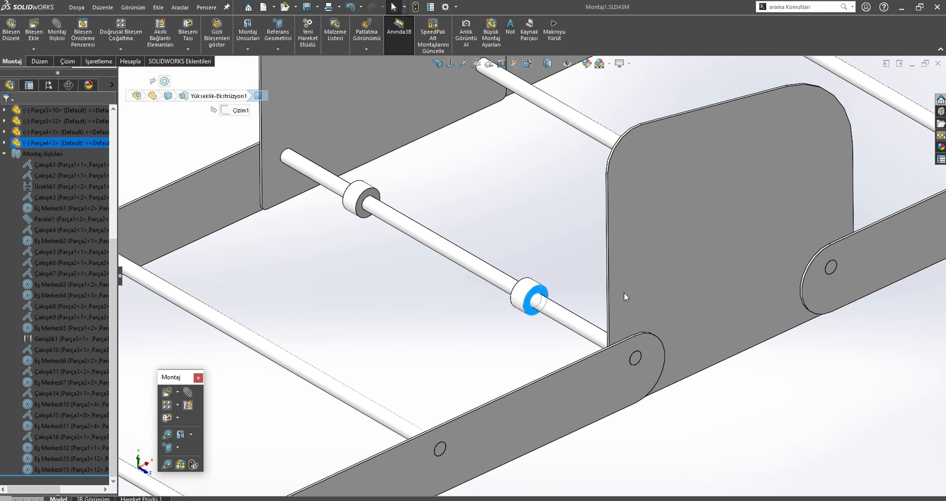
left_click(626, 296, "ctrl")
scroll(625, 296, "up", 3)
middle_click_drag(626, 296, 397, 221)
scroll(397, 220, "down", 3)
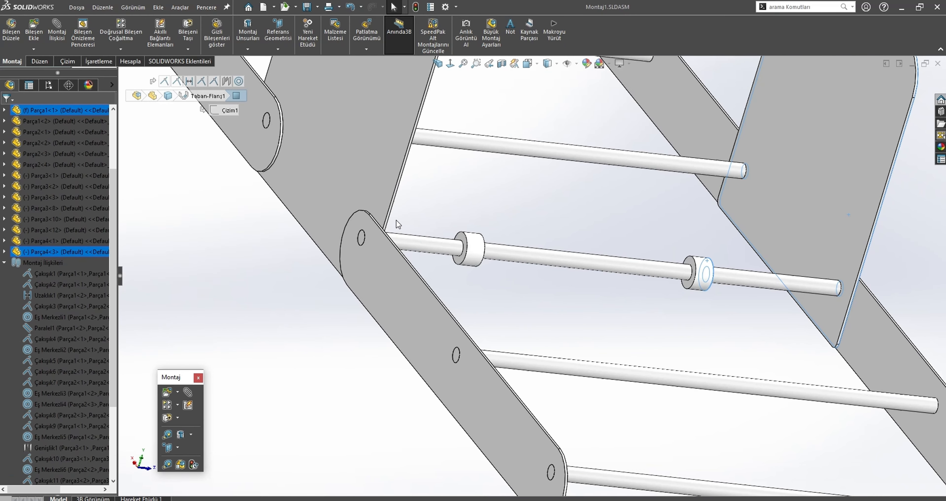
left_click(465, 241)
left_click(359, 182, "ctrl")
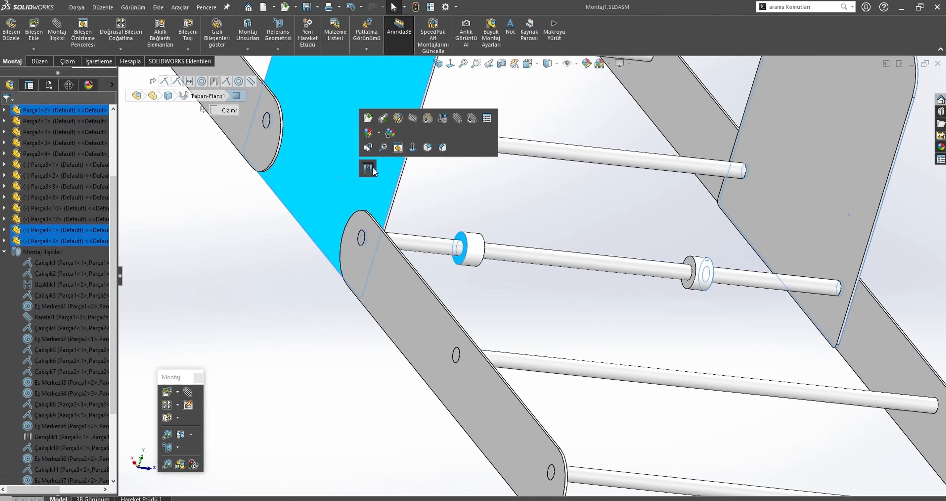
left_click(368, 164)
left_click(382, 174)
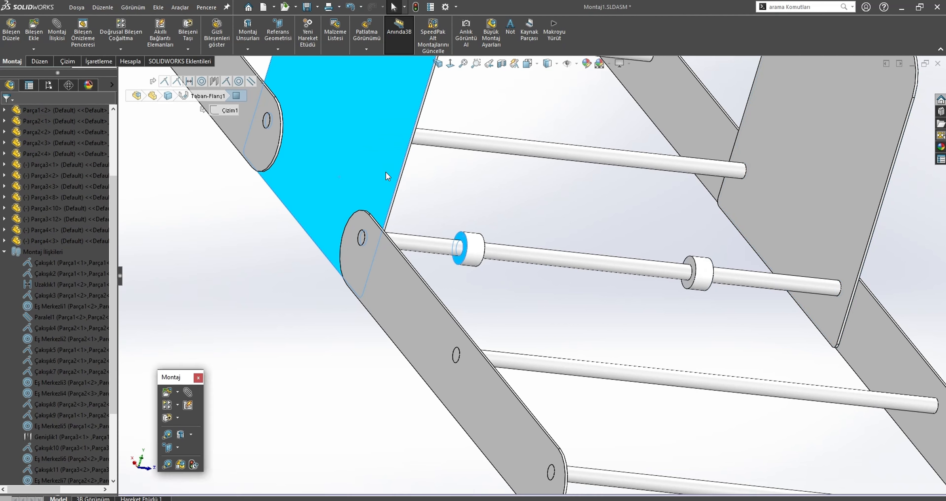
- Check the ring shaft's reference planes, open Parça3 and change its extrusion's end condition to Mid Plane (Orta Düzlem)
left_click(580, 259)
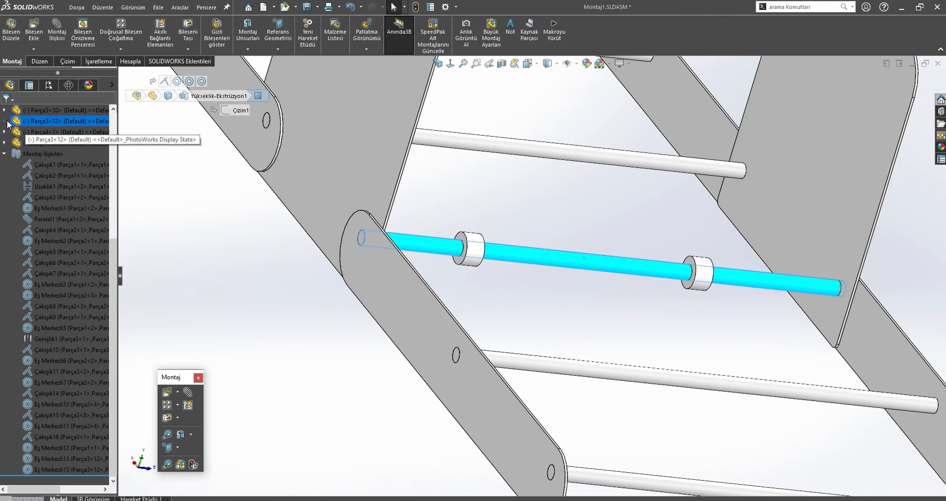
left_click(32, 219)
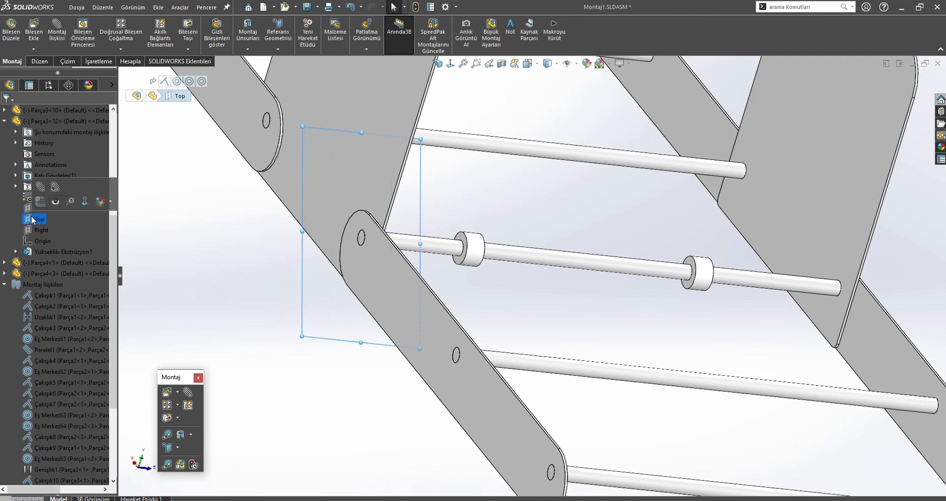
left_click(29, 230)
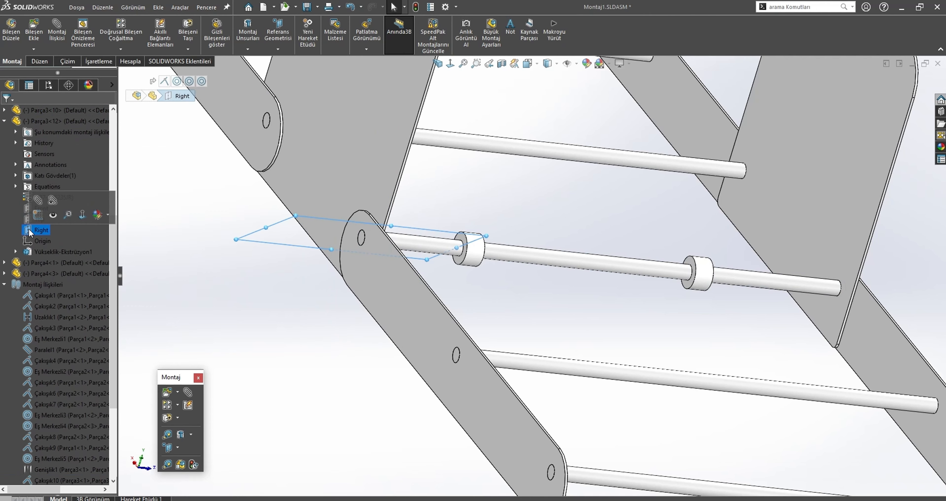
middle_click_drag(466, 267, 496, 259)
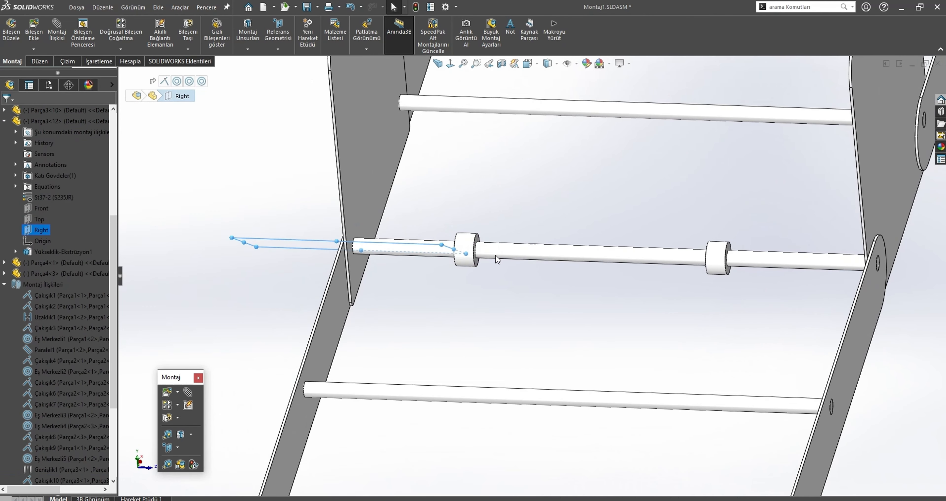
left_click(545, 254)
left_click(583, 194)
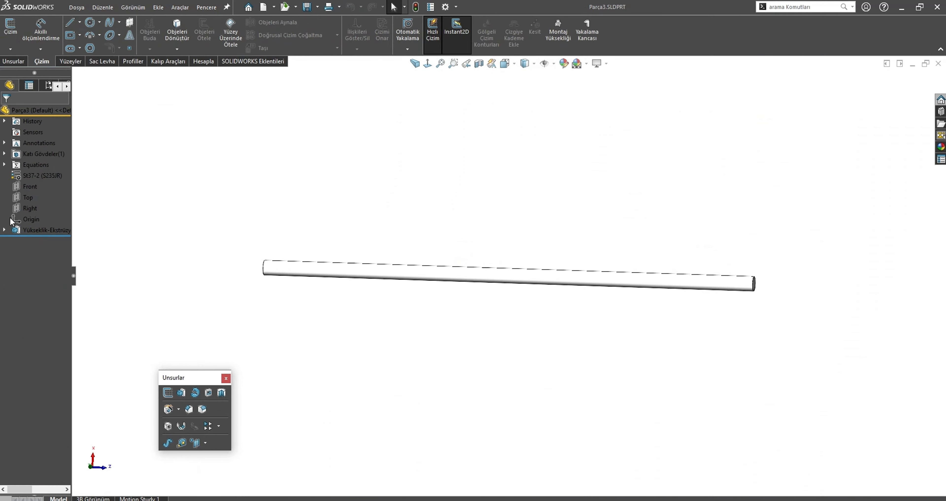
left_click(22, 230)
left_click(35, 204)
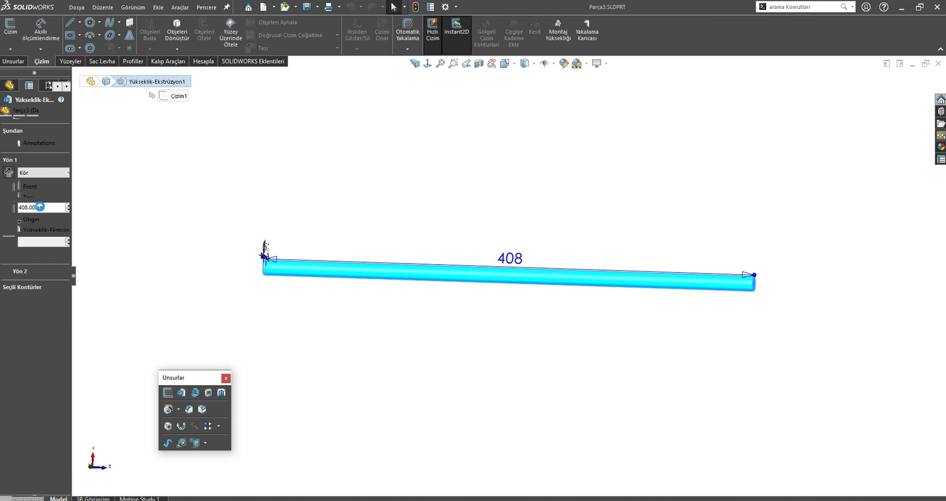
left_click(33, 173)
left_click(31, 216)
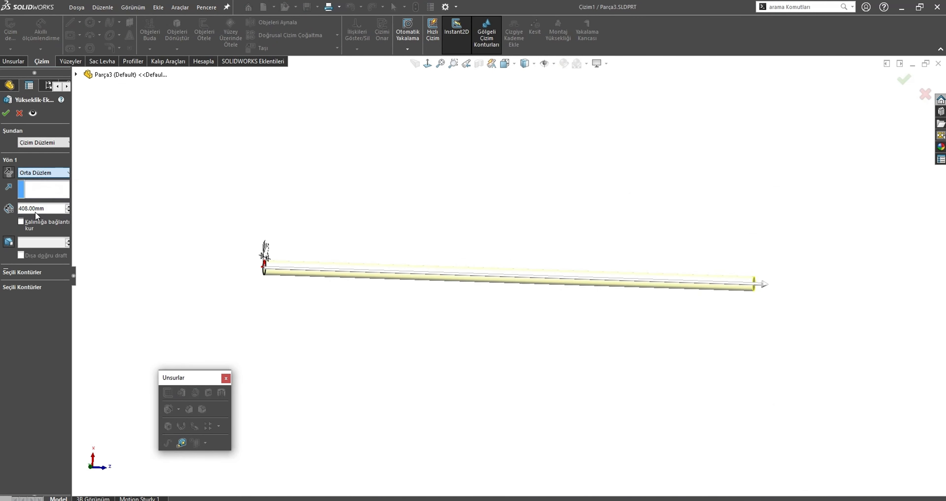
left_click(904, 79)
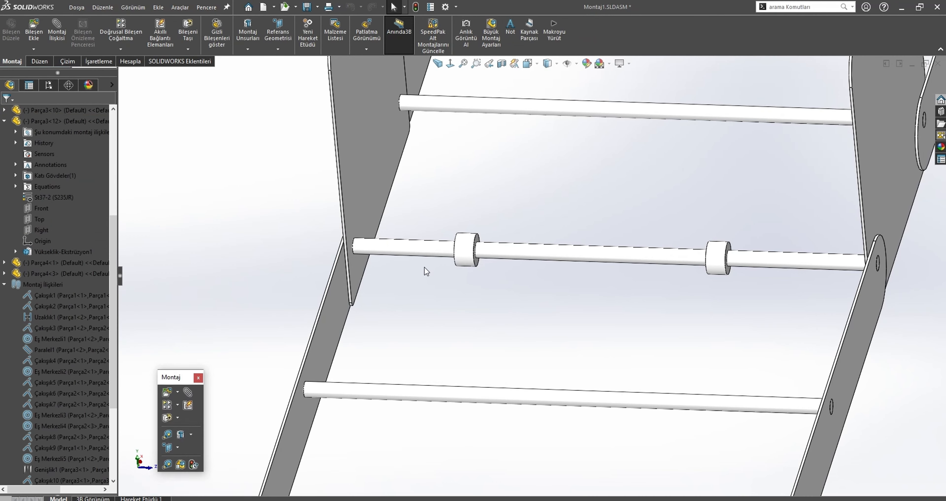
- Mate the outer faces of the two rings symmetric about the Front plane of the shaft they sit on
left_click(529, 267)
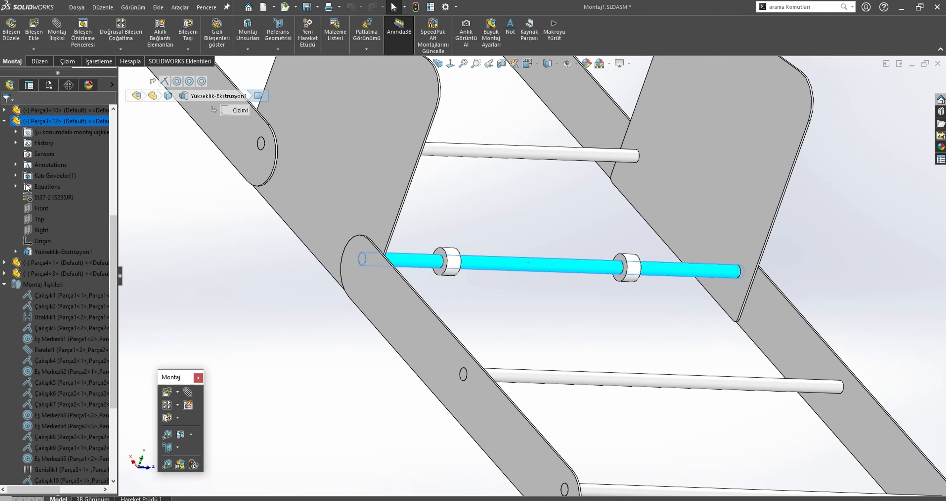
left_click(31, 209)
scroll(485, 248, "down", 3)
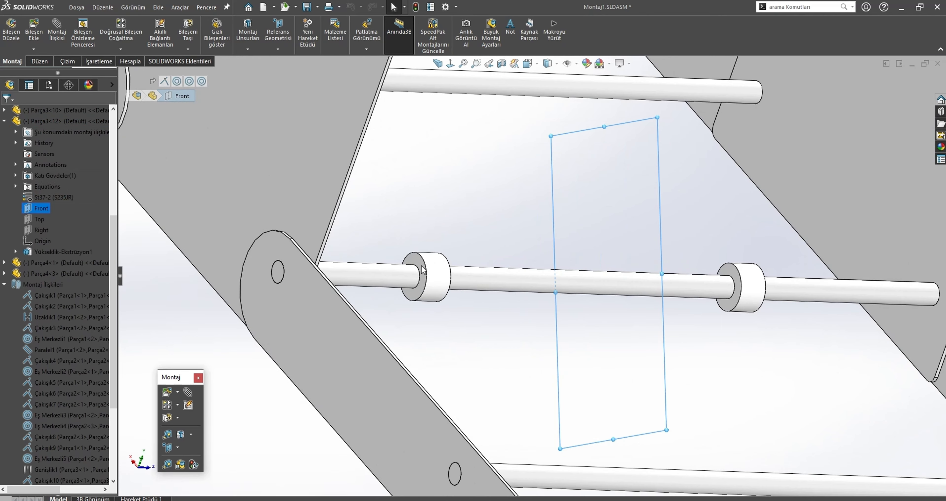
left_click(414, 261)
middle_click_drag(478, 254, 400, 257)
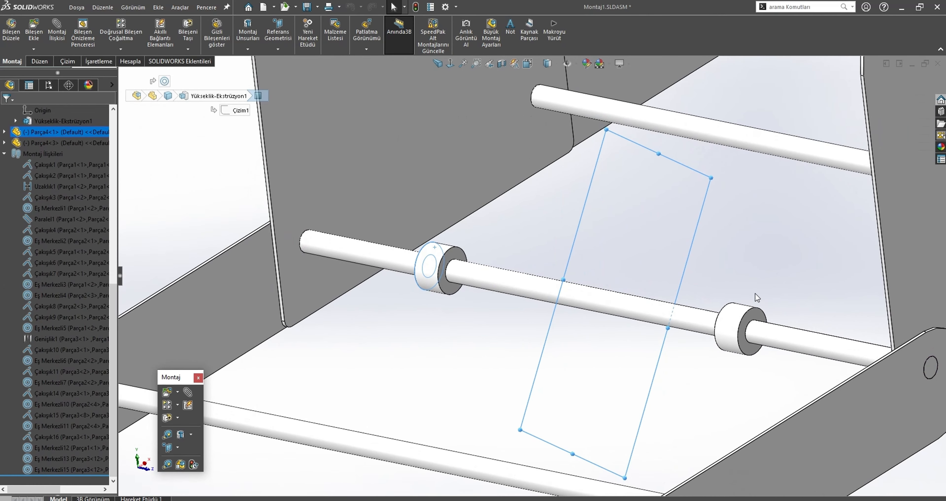
left_click(750, 320, "ctrl")
left_click(783, 306)
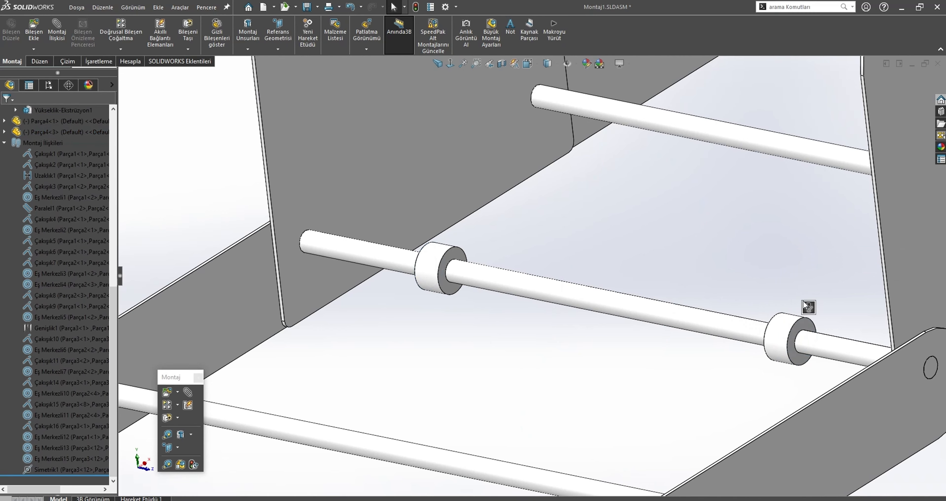
- Add a distance mate of 240 mm between the facing inner faces of the two rings
left_click(441, 246)
middle_click_drag(456, 254, 641, 305)
left_click(742, 282, "ctrl")
left_click(801, 268)
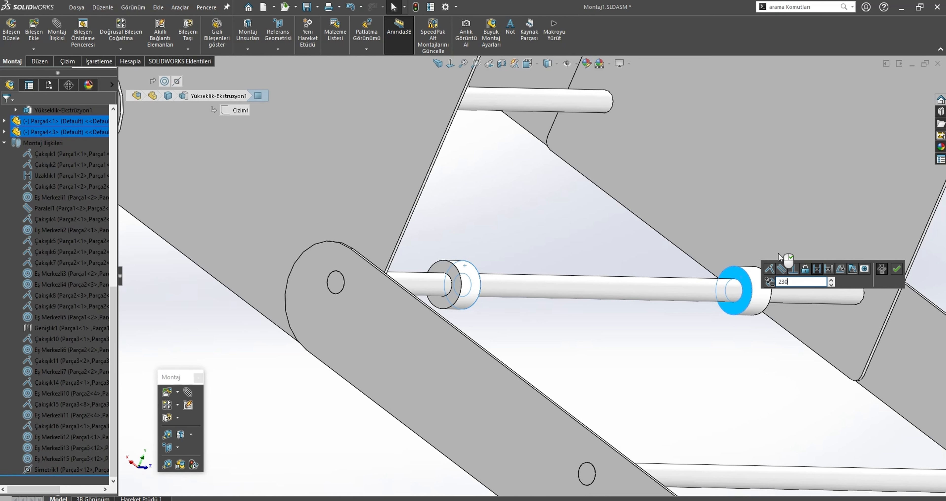
type("230")
key("Return")
type("24")
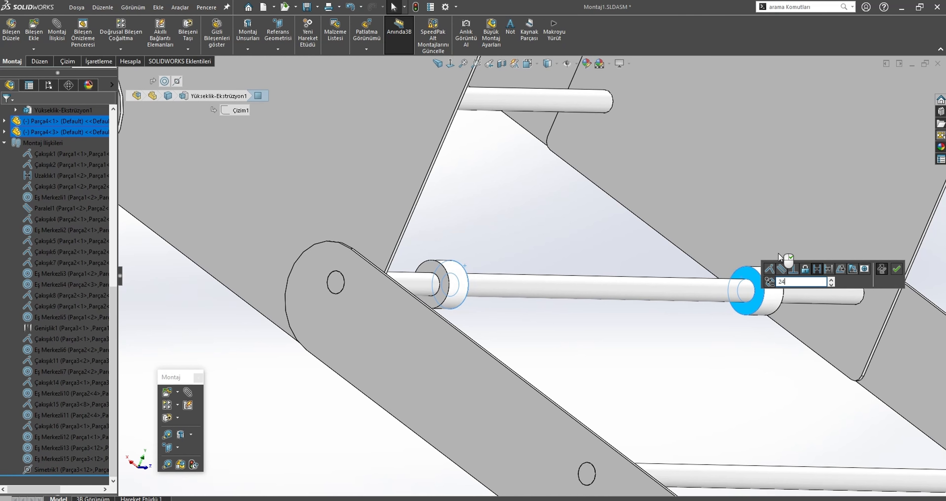
type("0")
key("Return")
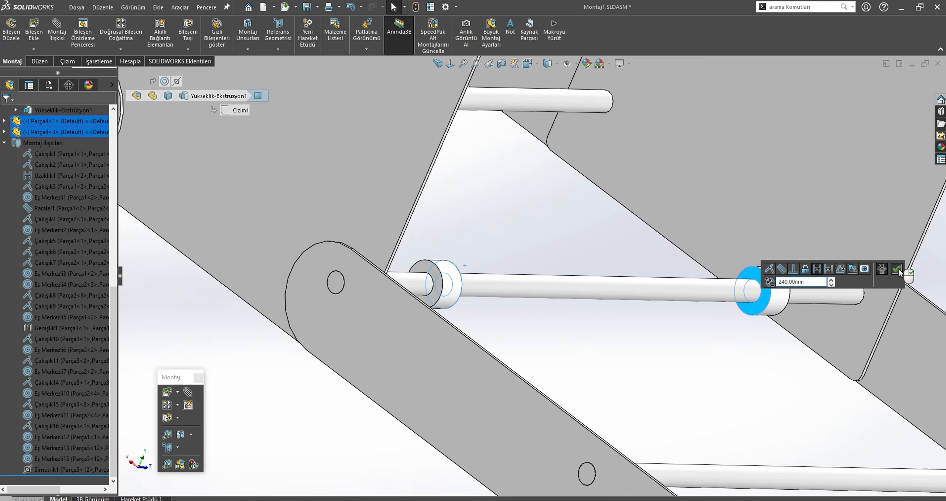
left_click(898, 270)
scroll(558, 263, "up", 5)
middle_click_drag(558, 262, 395, 234)
scroll(389, 280, "up", 2)
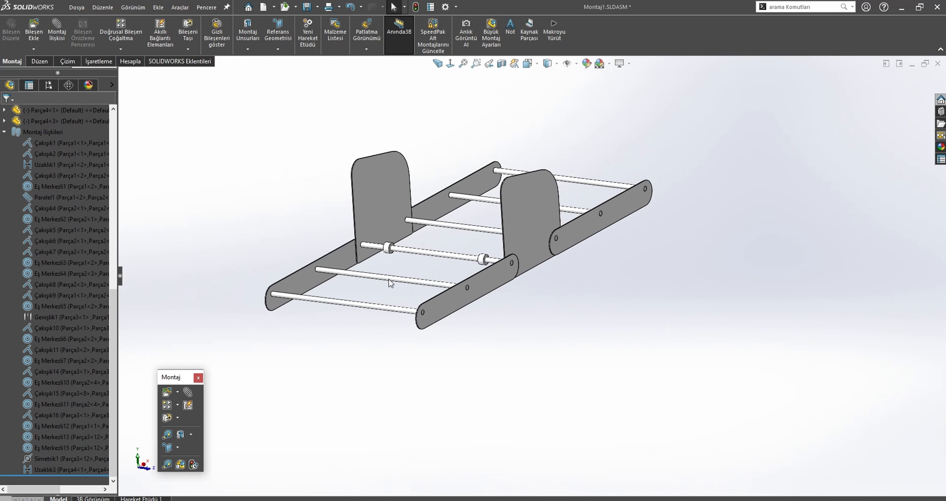
- Copy one ring to a free spot beside the shaft and mate its end face coincident with the original ring's matching end face
scroll(417, 272, "down", 8)
left_click(516, 266)
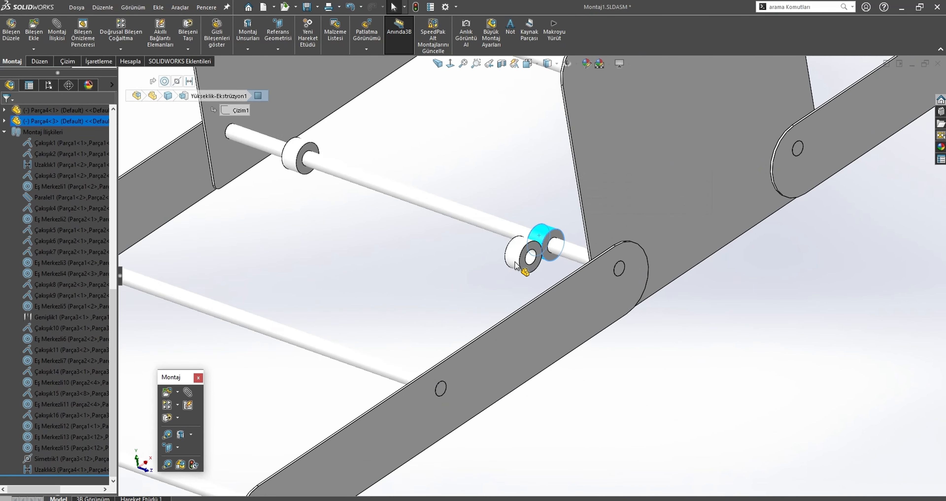
scroll(525, 273, "down", 3)
left_click(530, 281)
left_click(581, 245, "ctrl")
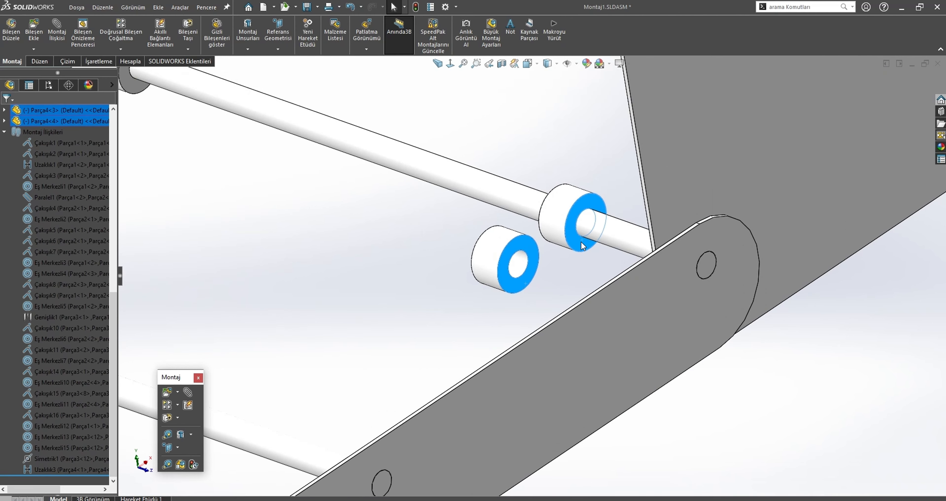
left_click(609, 231)
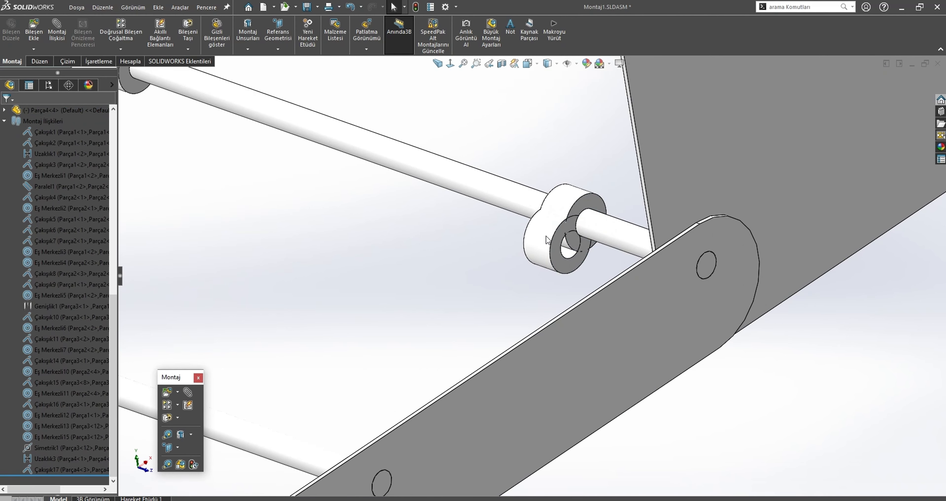
- Move the copied ring clear of the shaft, duplicate it, and mate the two loose rings concentric with each other
left_click_drag(547, 240, 440, 314)
left_click_drag(432, 311, 364, 274, "ctrl")
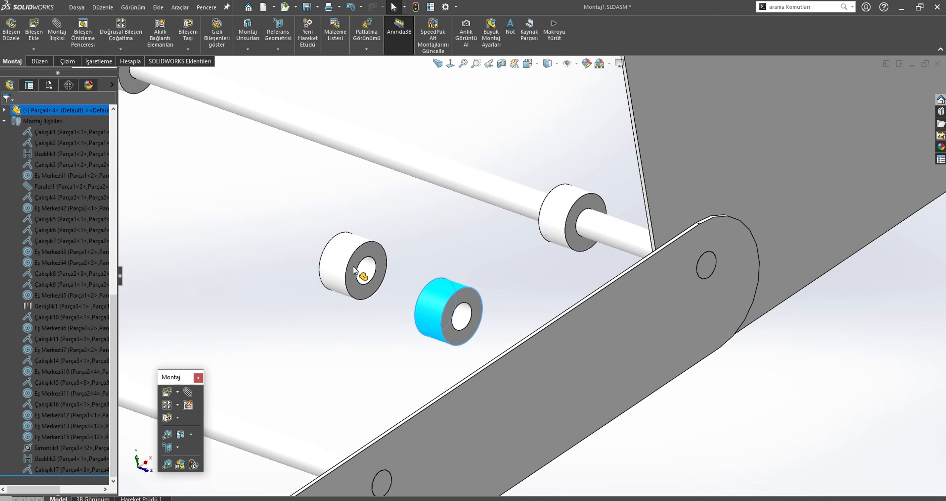
left_click(340, 279, "ctrl")
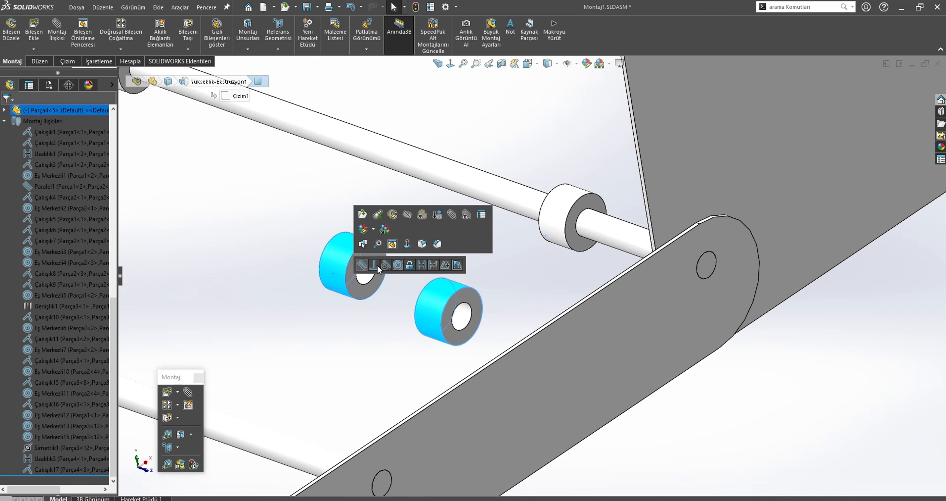
left_click(399, 266)
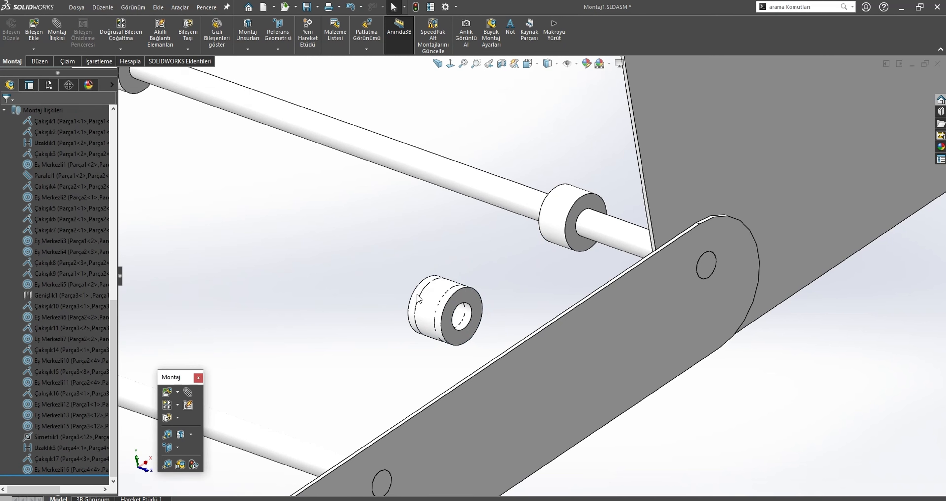
- Separate the newest ring from its twin and mate its end face coincident with the matching face of the shaft's other mounted ring
left_click_drag(421, 299, 157, 197)
left_click(363, 285)
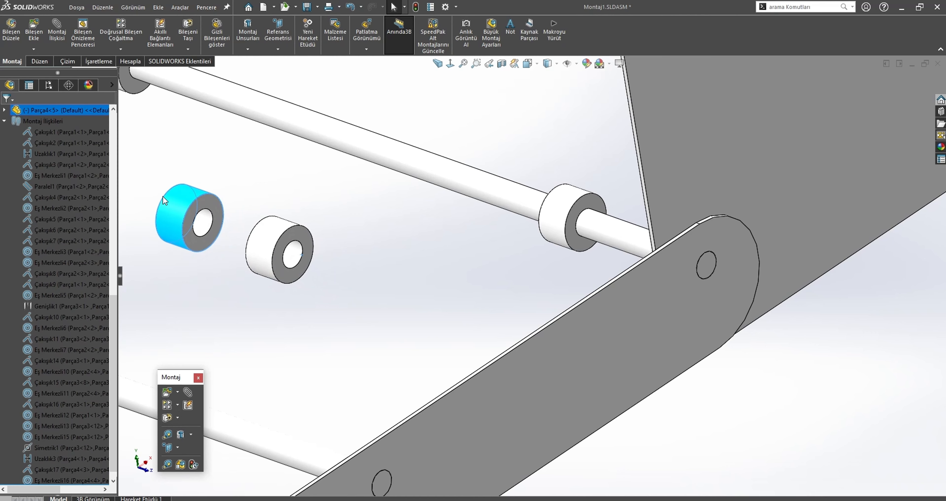
left_click(215, 207)
scroll(501, 246, "up", 5)
scroll(374, 184, "down", 4)
scroll(385, 186, "down", 1)
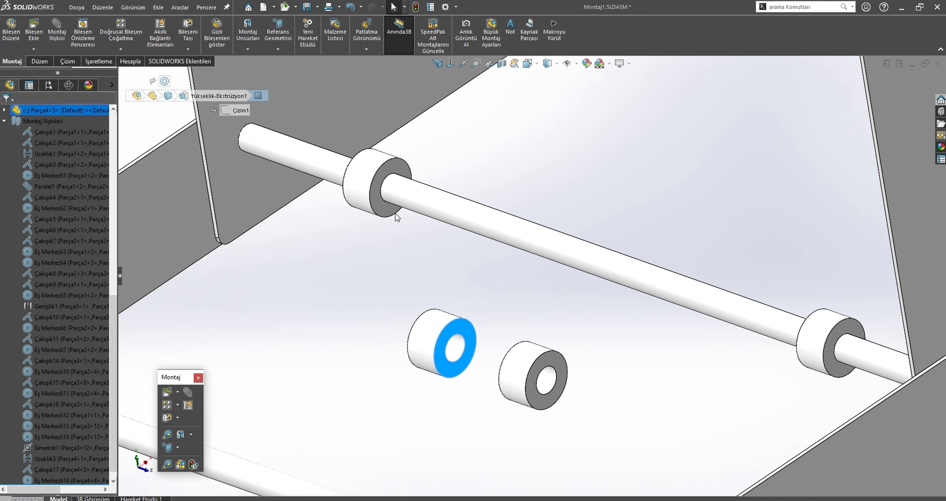
left_click(392, 210, "ctrl")
left_click(423, 206)
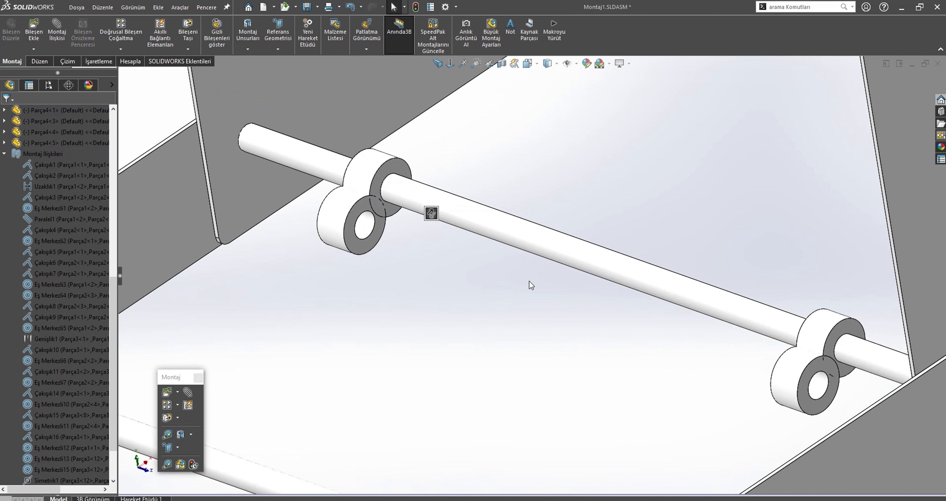
- Mate the loose ring pair concentric with the neighbouring empty shaft
left_click(793, 374)
scroll(562, 370, "up", 3)
scroll(435, 382, "down", 2)
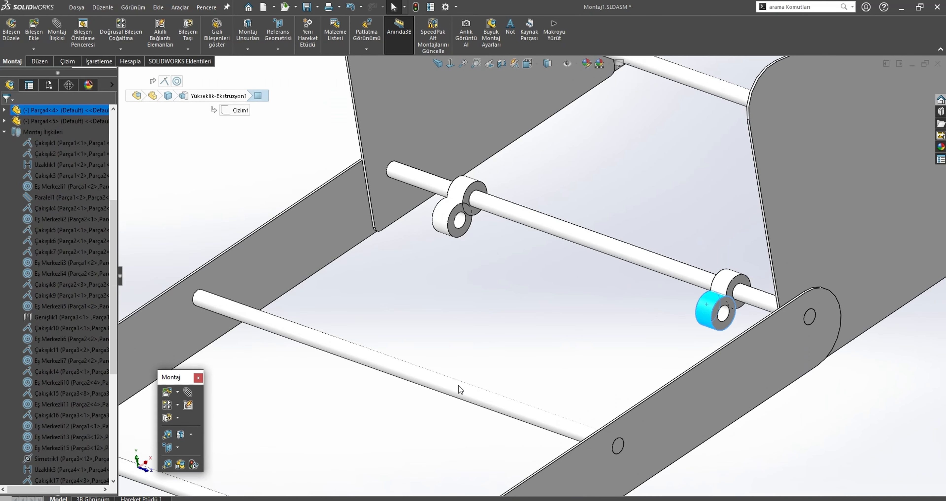
left_click(458, 386, "ctrl")
left_click(518, 376)
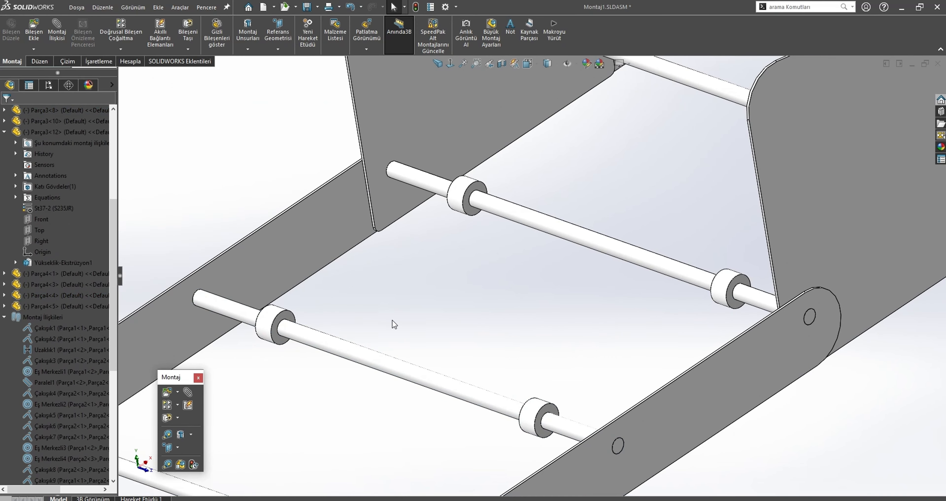
- Use Copy with Mates on the new ring pair to place a copy on the outermost shaft, aligned with the selected rings' faces
scroll(467, 358, "up", 2)
left_click(531, 373)
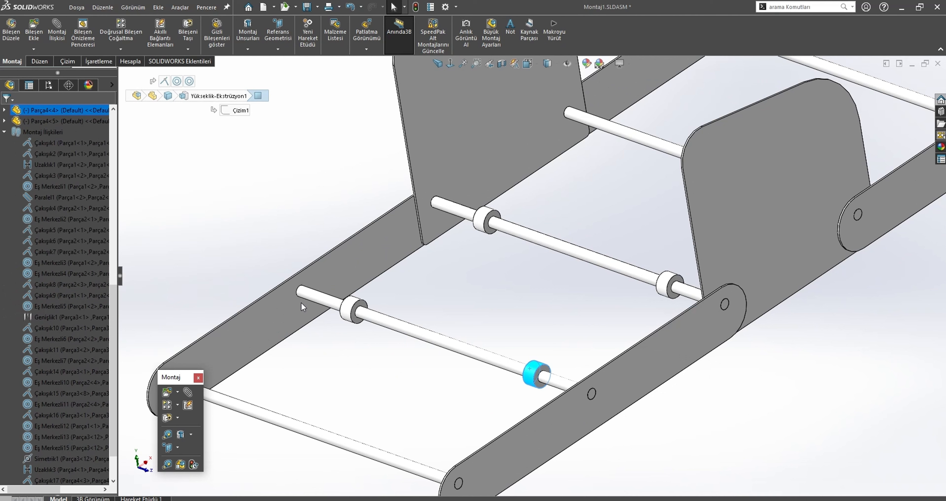
left_click(343, 309, "ctrl")
right_click(344, 310)
left_click(429, 401)
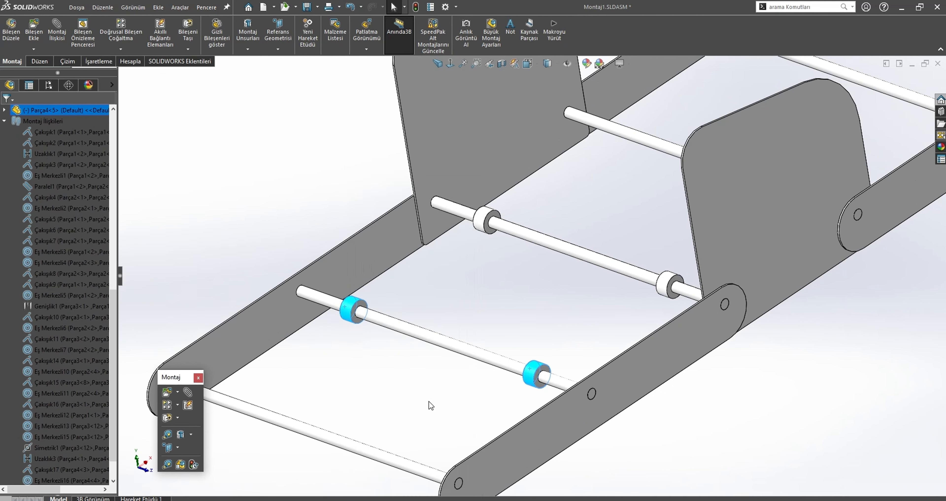
left_click(111, 113)
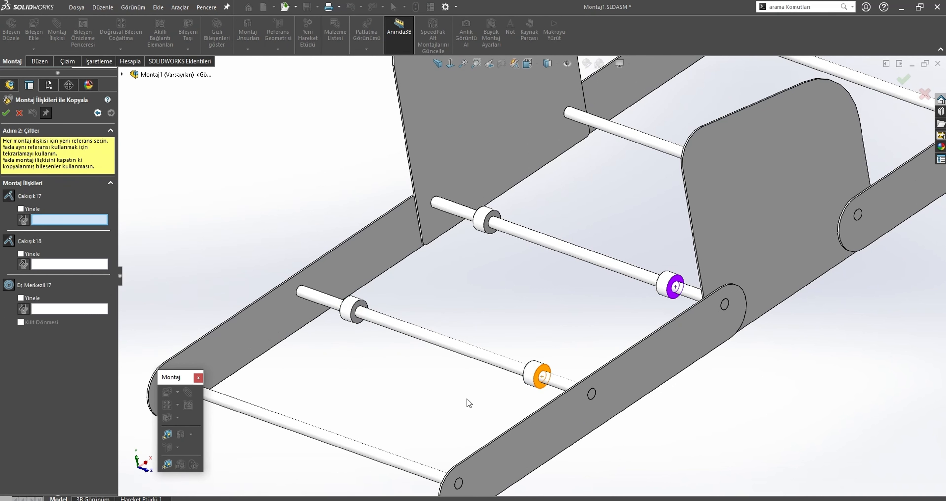
left_click(540, 387)
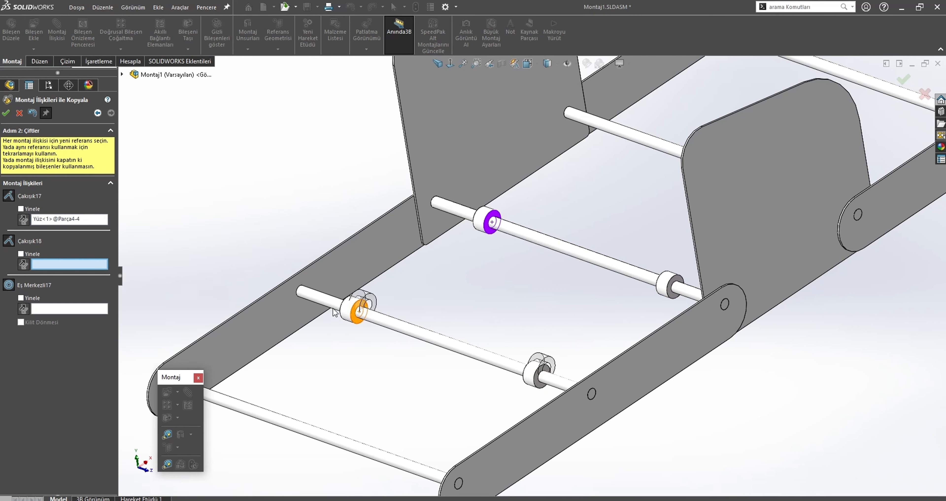
left_click(355, 320)
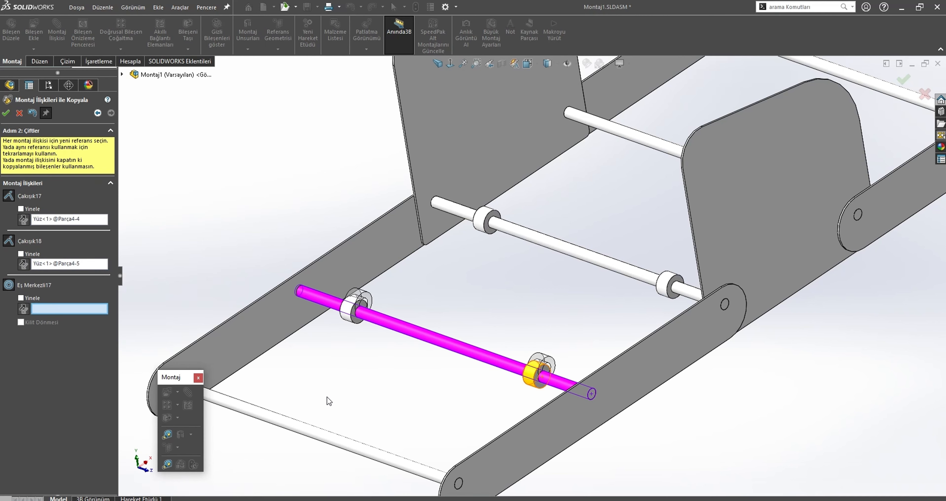
left_click(325, 441)
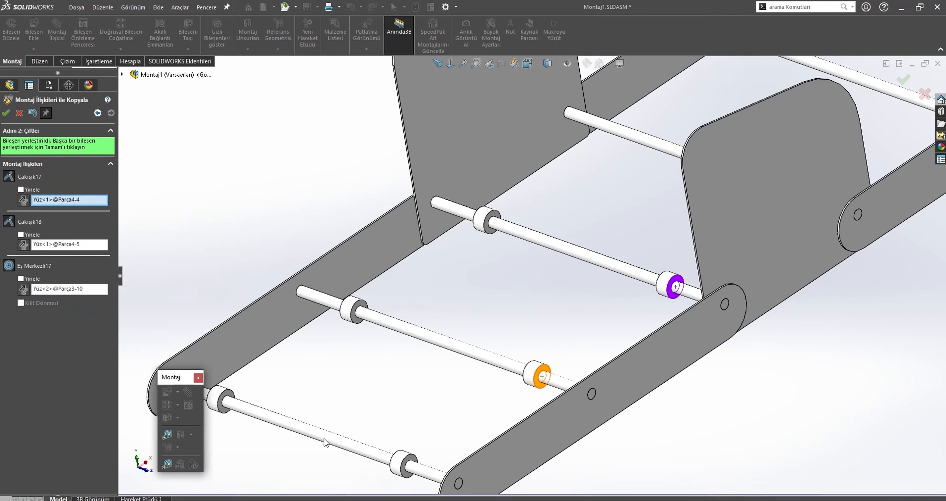
- Place another mated copy of the ring pair on the second shaft between the tall side plates, aligned with the original rings' faces
left_click(680, 283)
left_click(497, 217)
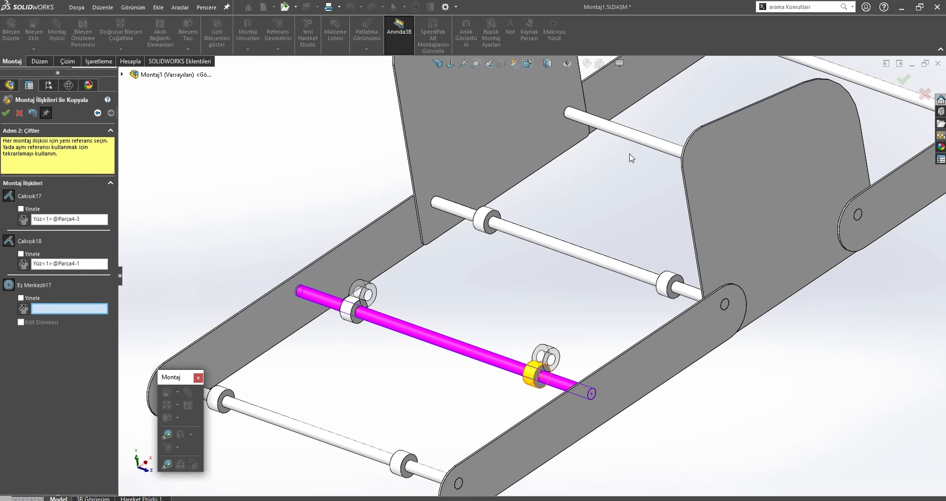
left_click(643, 138)
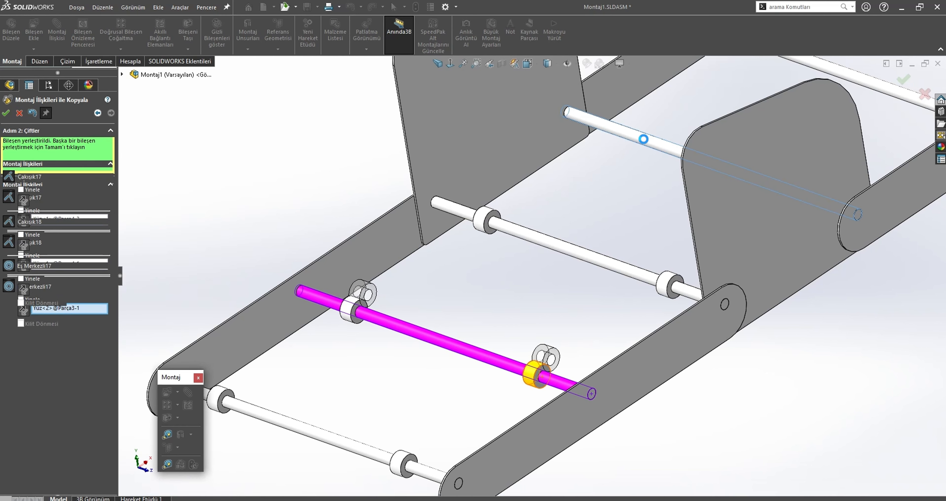
- Place another mated copy of the ring pair on the first shaft beyond the tall plates, aligned with the original rings' faces
left_click(680, 283)
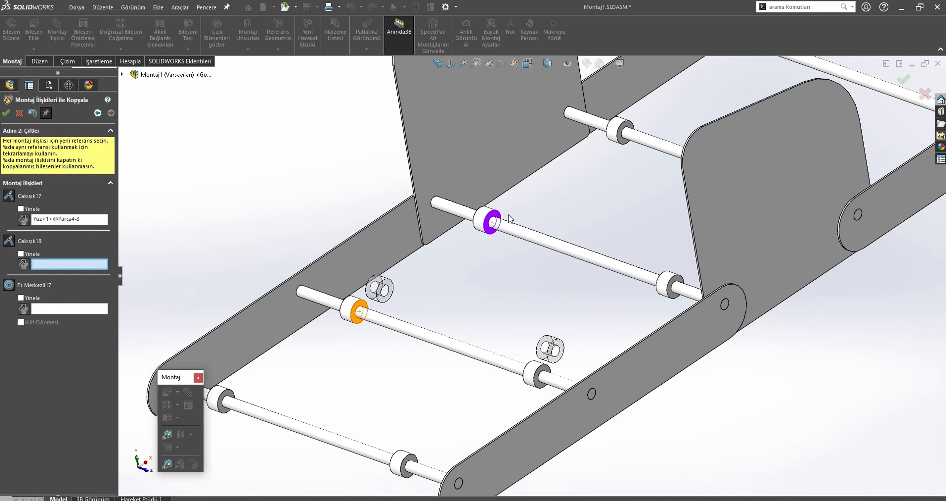
left_click(496, 219)
scroll(690, 158, "down", 3)
scroll(687, 176, "up", 2)
left_click(688, 180)
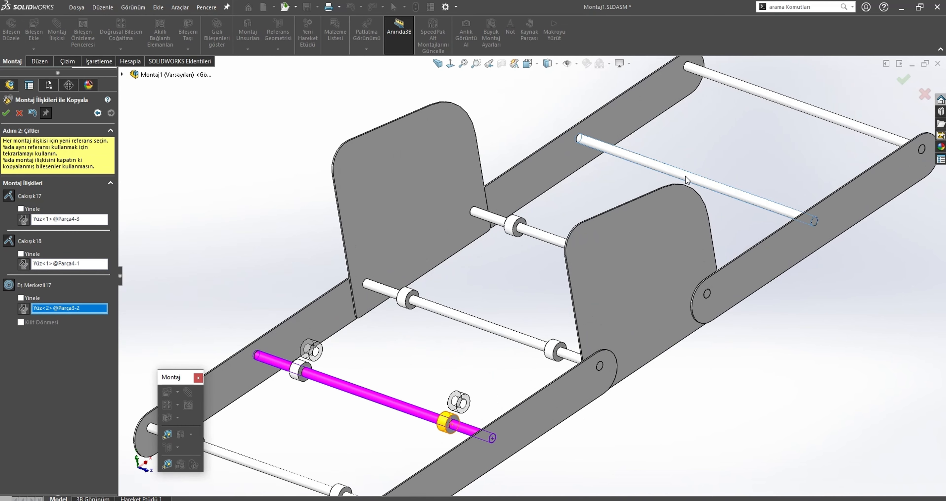
scroll(761, 191, "up", 4)
- Place a mated copy of the ring pair on the far end shaft, aligned with the adjacent shaft's rings, and finish Copy with Mates
left_click(534, 126)
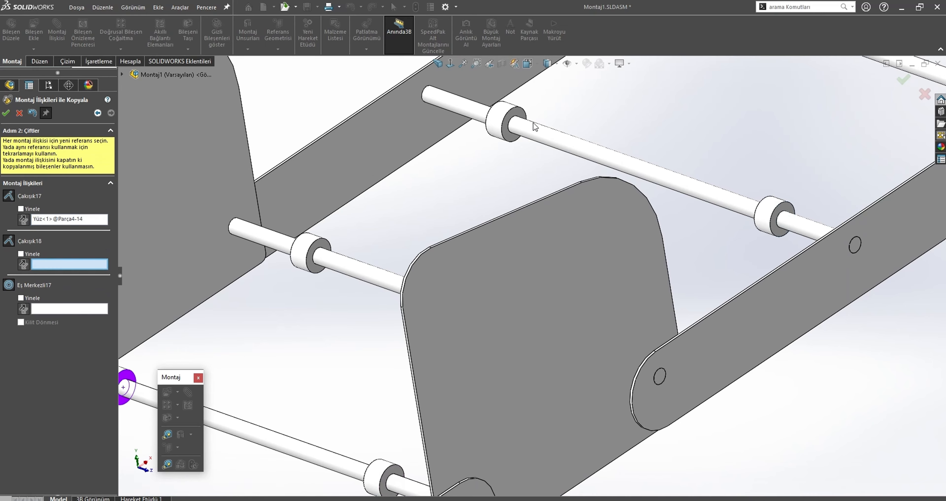
left_click(523, 116)
scroll(722, 148, "down", 3)
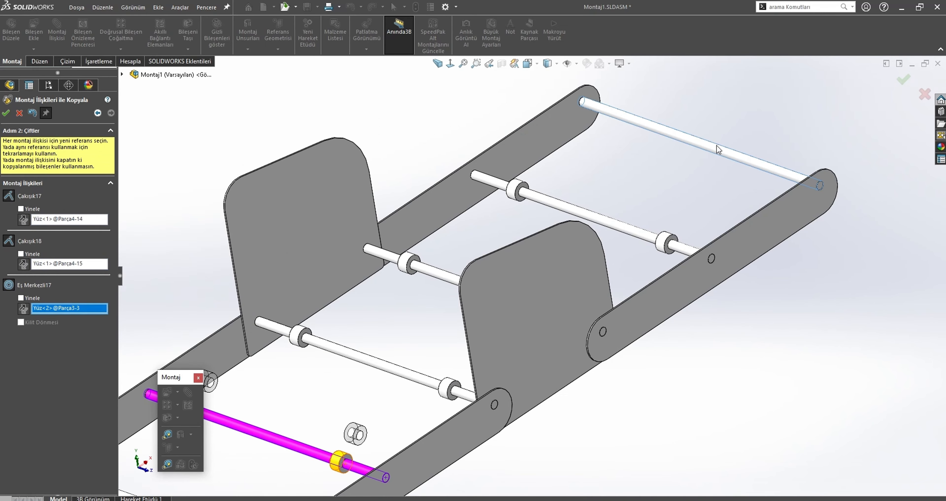
right_click(717, 146)
scroll(556, 246, "up", 3)
key("Escape")
middle_click_drag(482, 271, 624, 313)
scroll(579, 316, "up", 4)
key("ctrl+7")
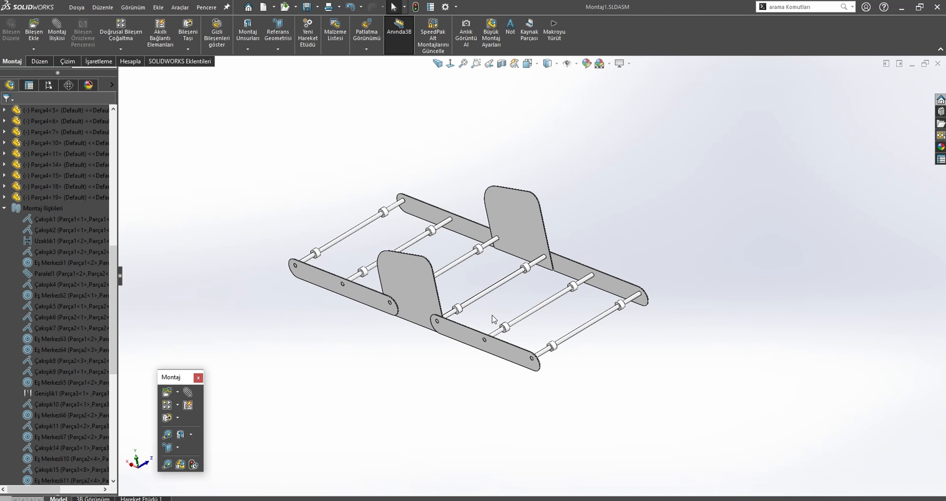
- Duplicate one of the shaft rings beside the frame and make the copy independent, saving it as Parça5 in the Dough Sheeter folder
scroll(581, 279, "up", 3)
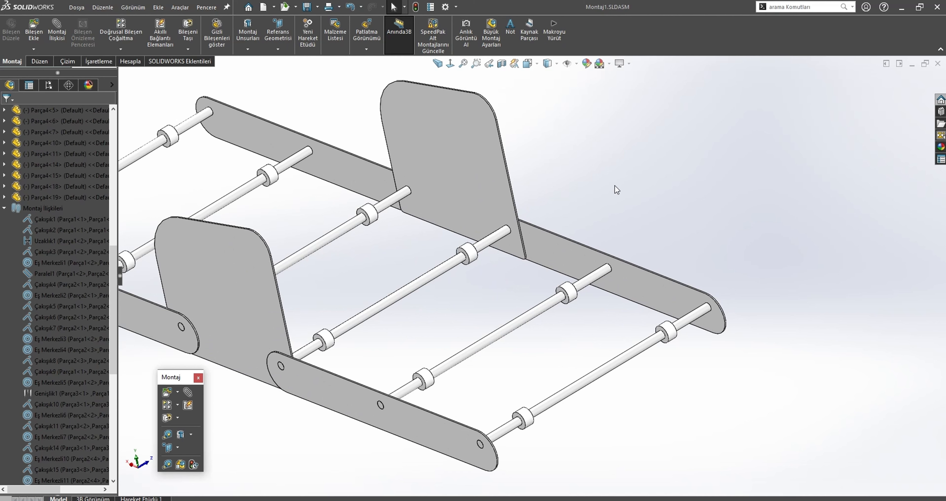
scroll(594, 304, "up", 3)
left_click(559, 292)
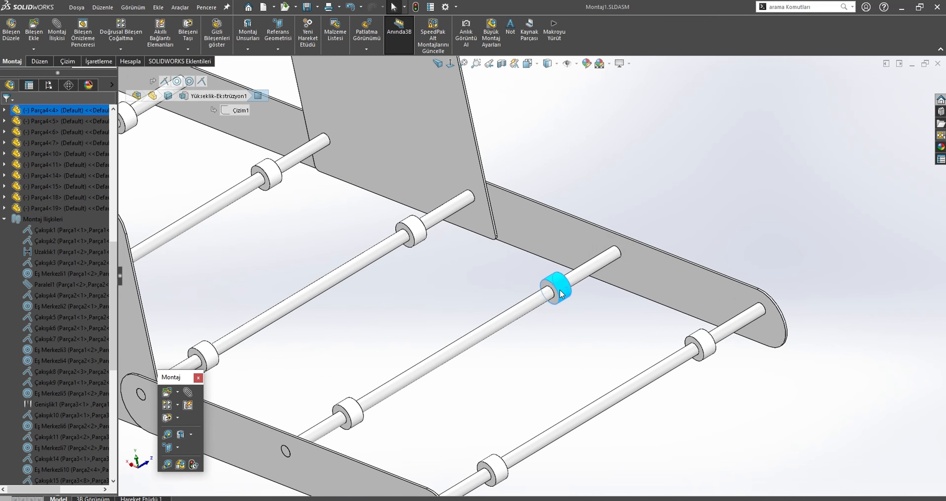
left_click_drag(559, 292, 678, 205, "ctrl")
right_click(680, 198)
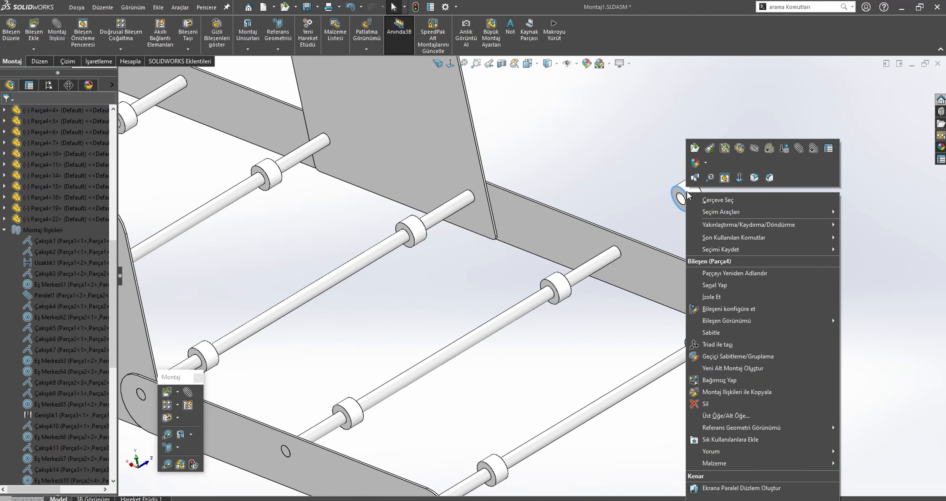
left_click(719, 380)
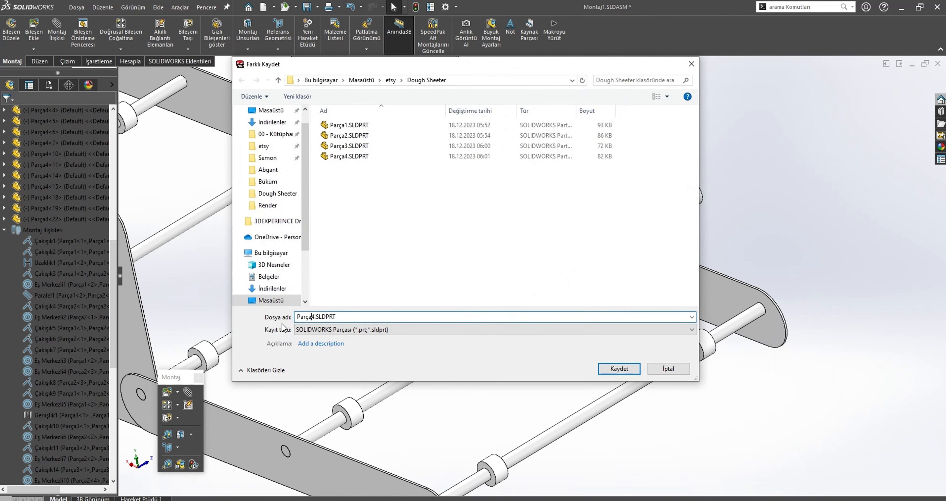
key("Return")
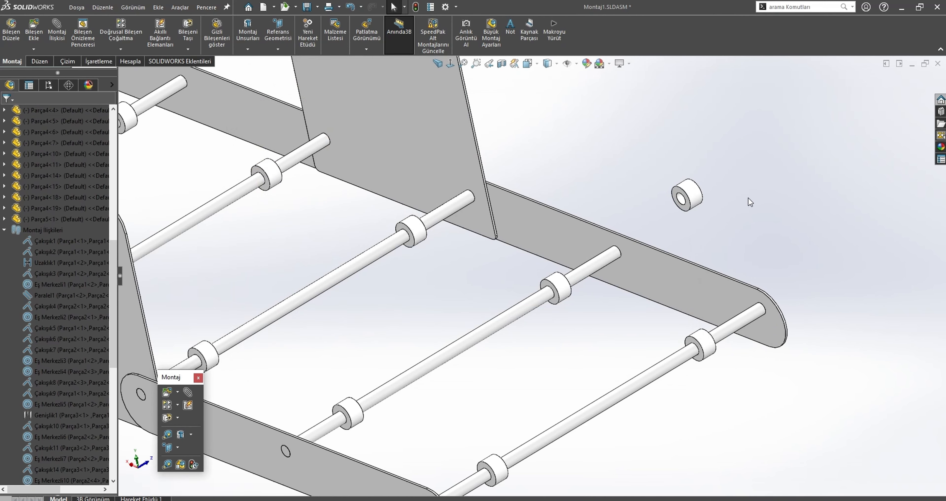
- Open the new ring part on its own and set its outer diameter to 20 mm
scroll(750, 202, "down", 3)
left_click(656, 200)
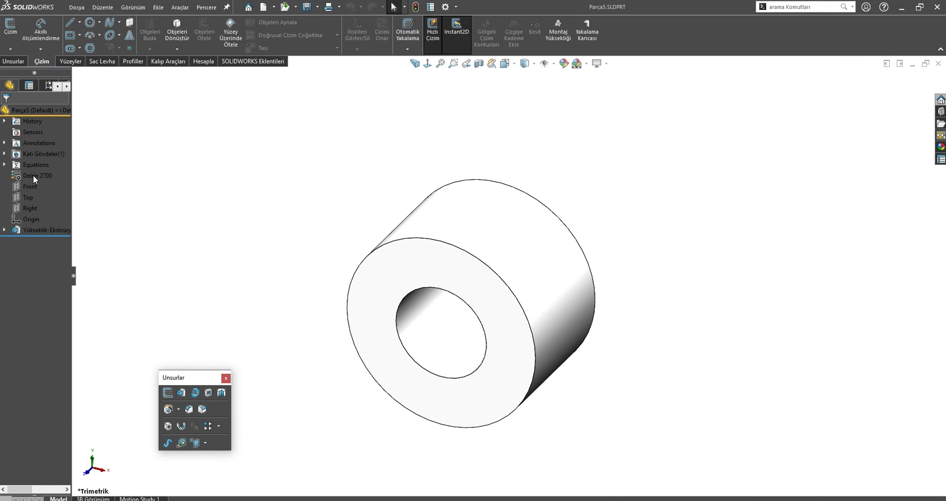
left_click(477, 229)
left_click(684, 342)
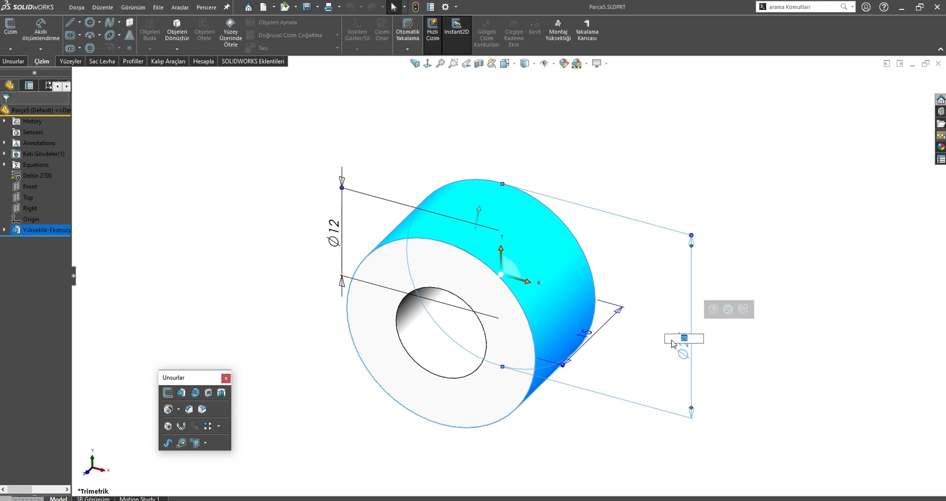
type("20")
key("Return")
left_click(325, 336)
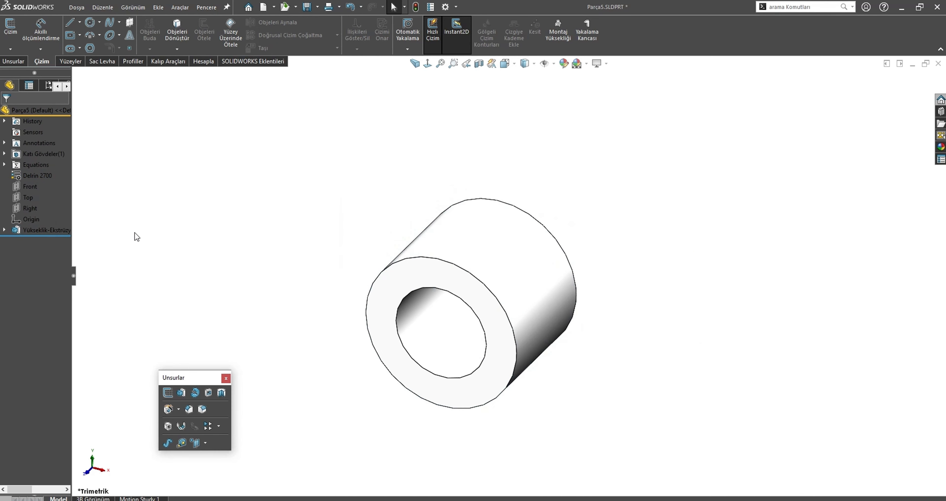
- Sketch a centerline on the Top plane from the origin along the ring's axis to its opposite end face, and finish the sketch
left_click(28, 198)
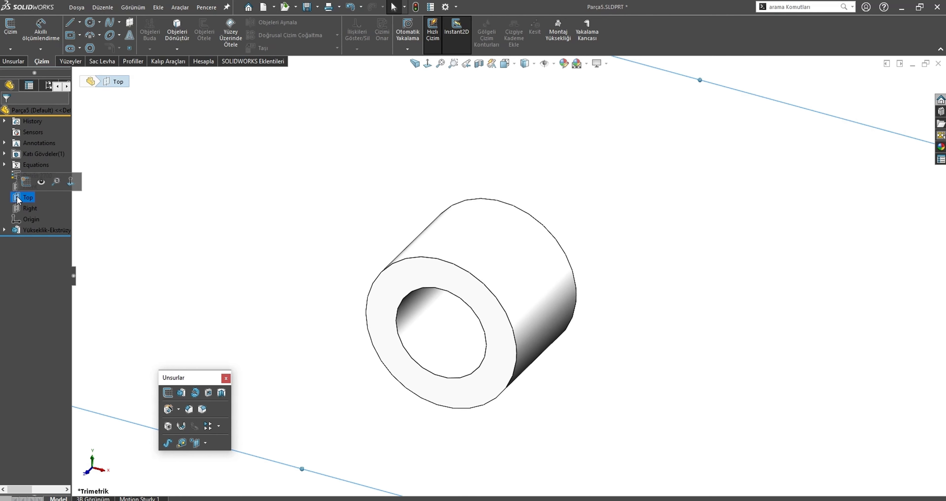
key("f")
left_click(427, 63)
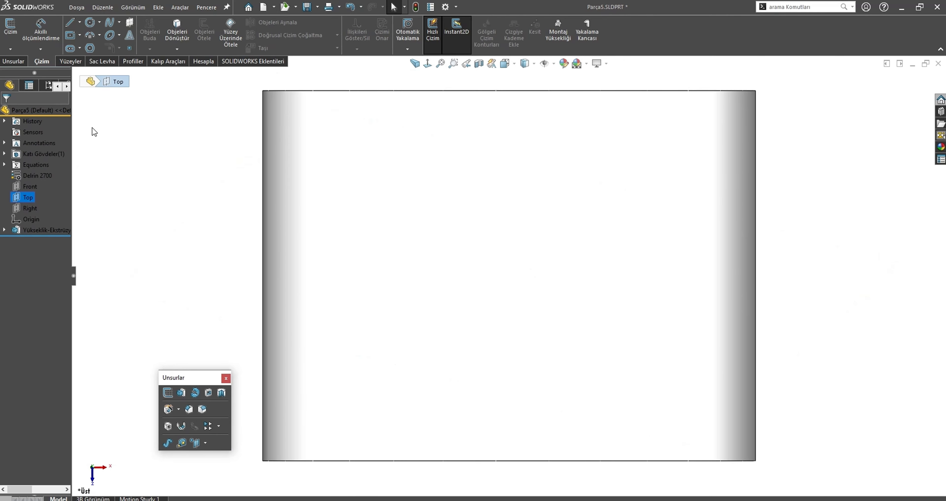
key("z")
right_click(19, 198)
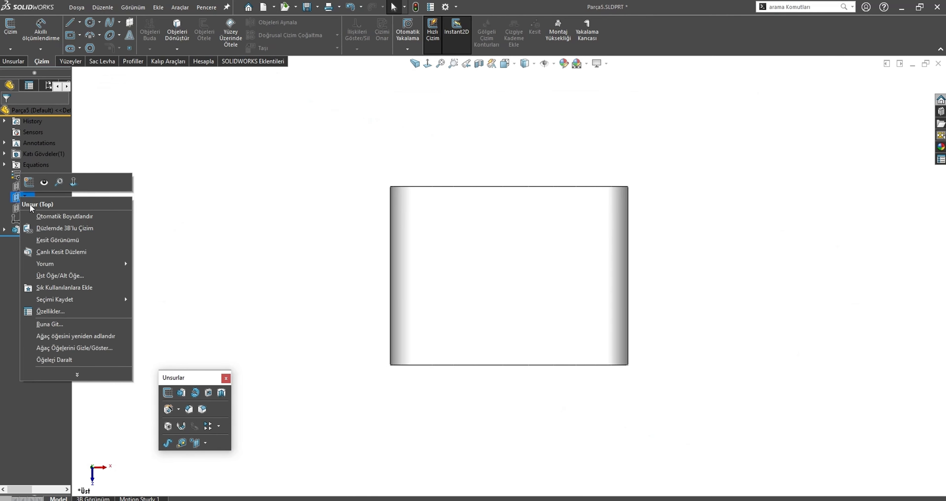
left_click(29, 182)
left_click(79, 22)
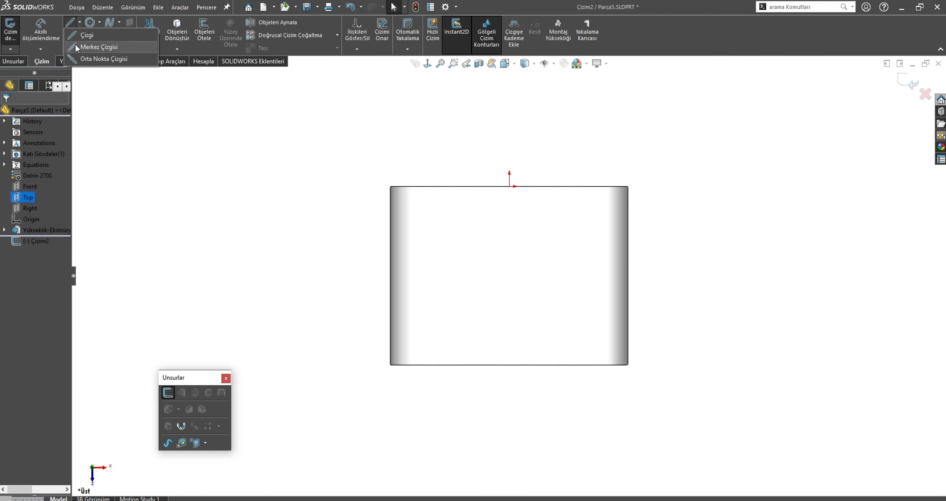
left_click(92, 41)
left_click(510, 186)
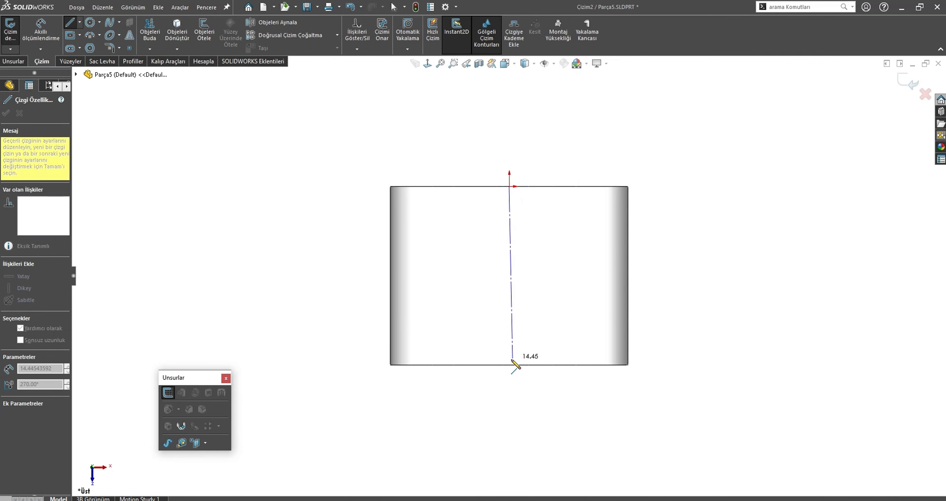
left_click(509, 364)
key("Escape")
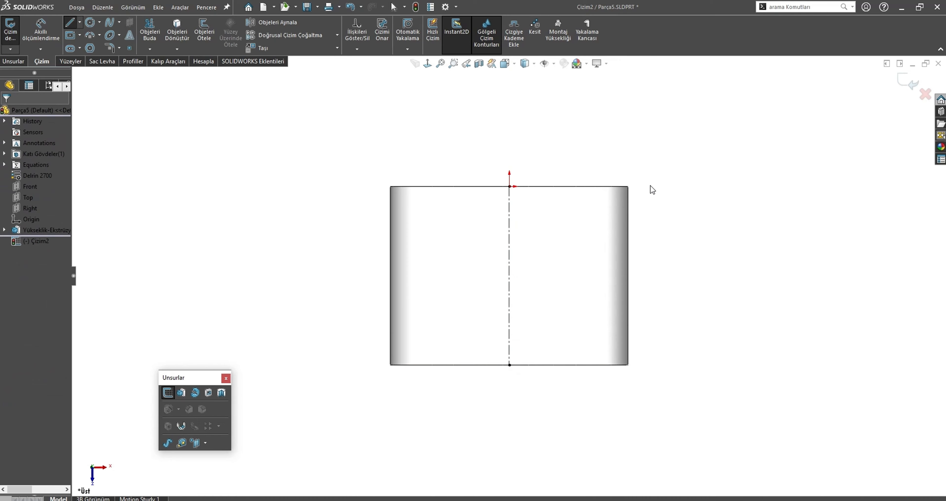
left_click(898, 81)
- Add a DIN M4 tapped hole with the Hole Wizard, positioned on the Top plane along the ring's centerline
left_click(27, 198)
scroll(439, 260, "up", 8)
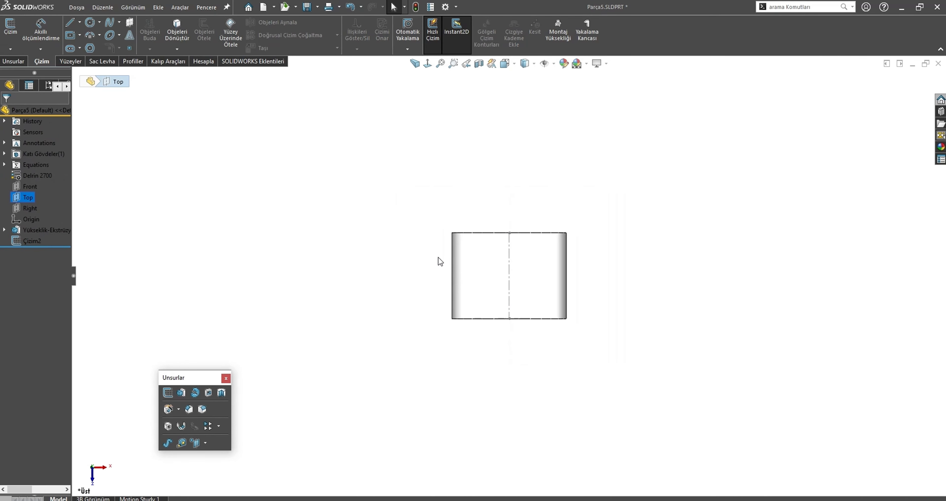
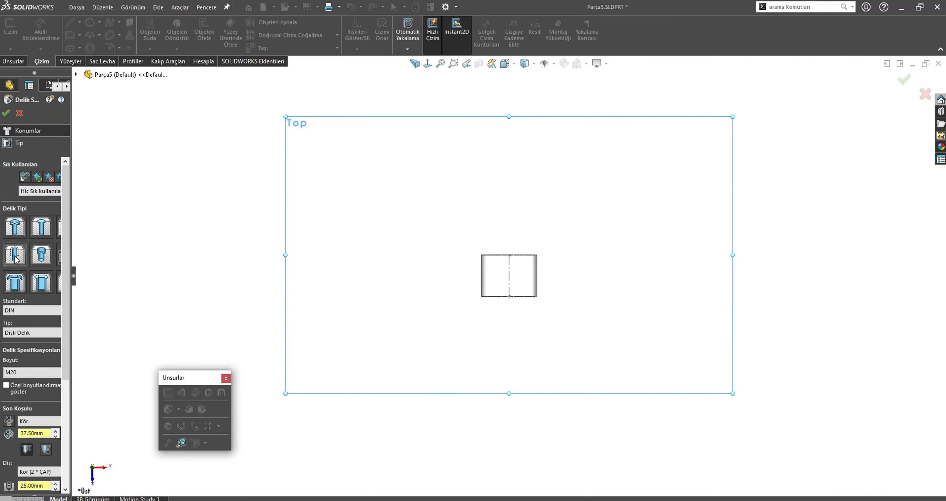
left_click(21, 374)
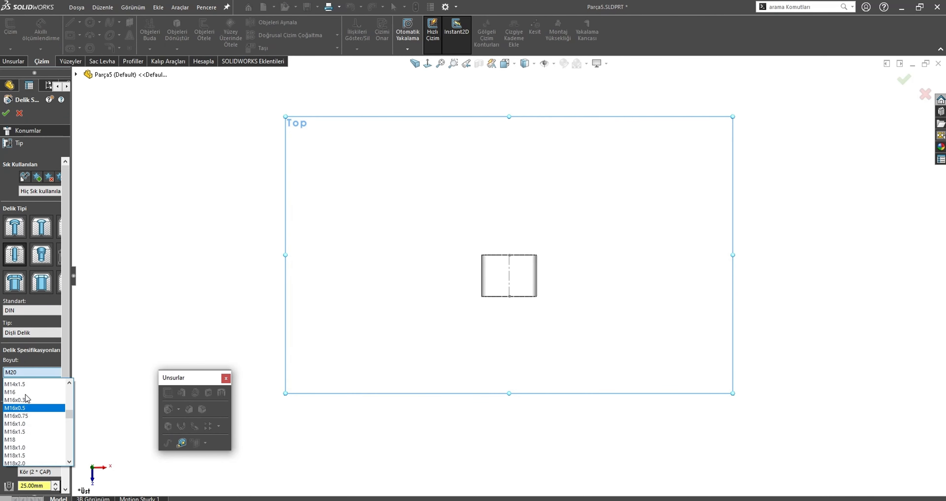
scroll(26, 401, "up", 4)
scroll(25, 400, "up", 2)
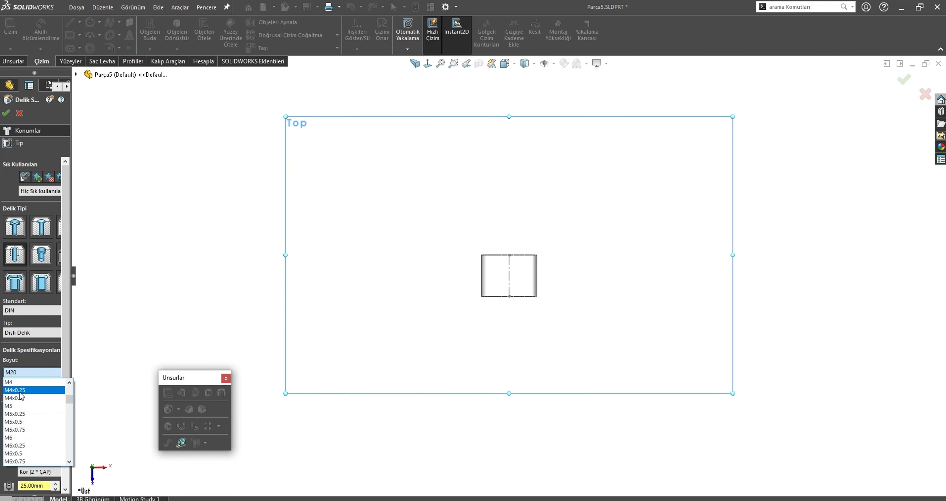
left_click(19, 383)
left_click(24, 131)
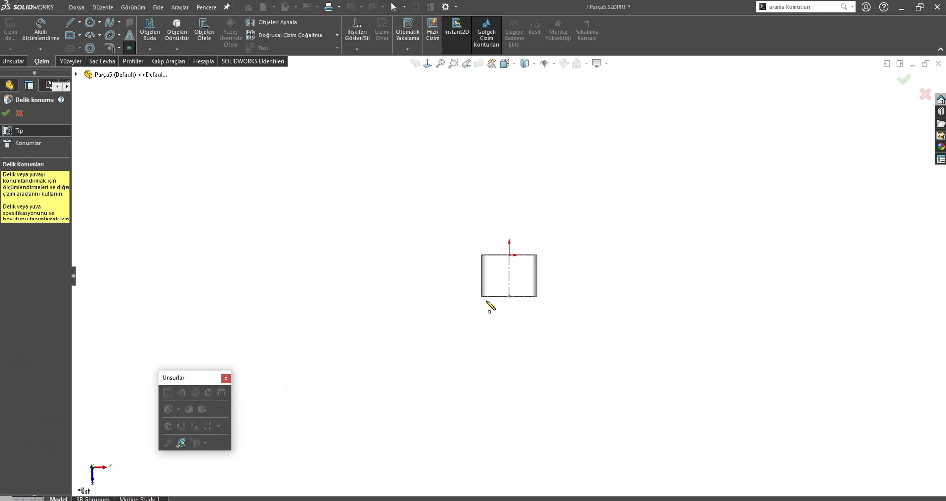
left_click(905, 80)
- Hide the centerline sketch, save the drilled ring part and return to the assembly
middle_click_drag(512, 232, 525, 327)
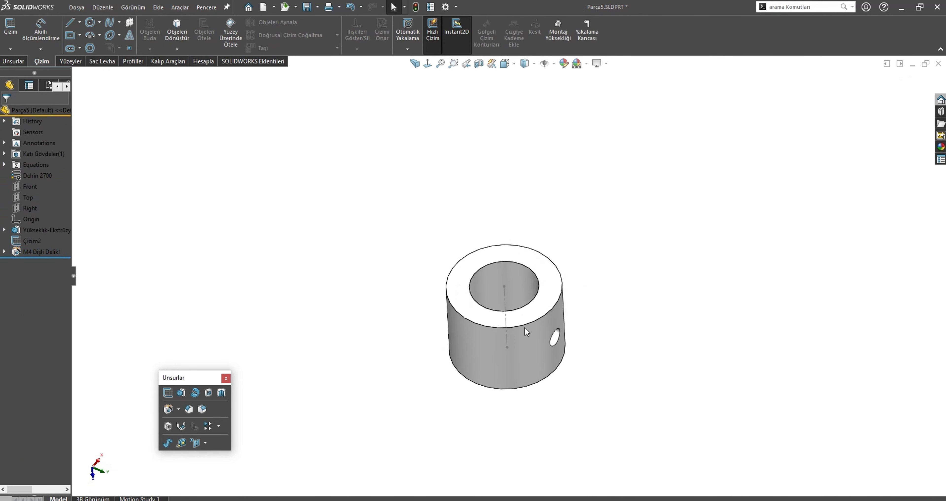
left_click(505, 304)
left_click(537, 276)
key("ctrl+s")
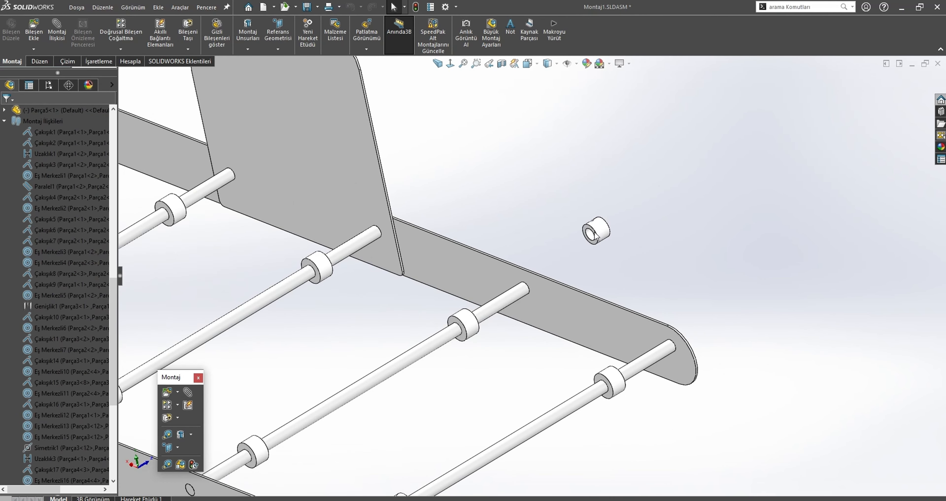
- Shorten the drilled ring's extrusion length from within the assembly
scroll(578, 256, "down", 6)
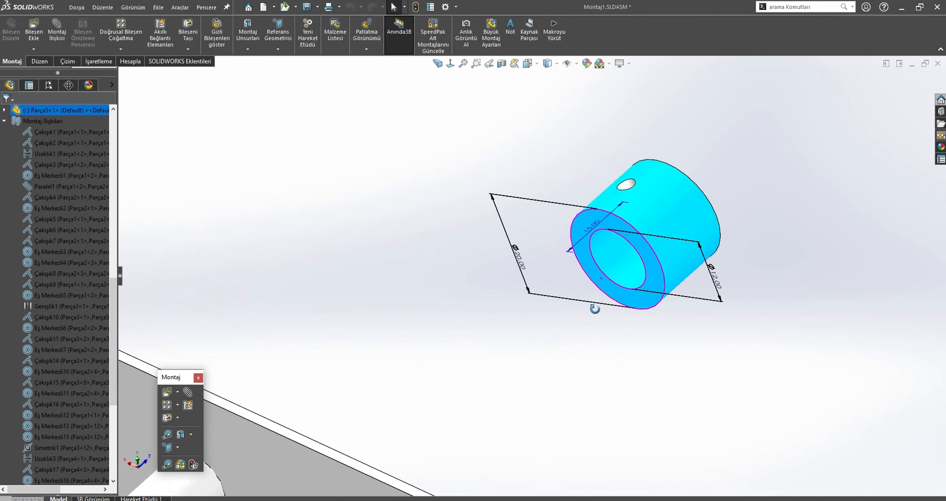
double_click(581, 224)
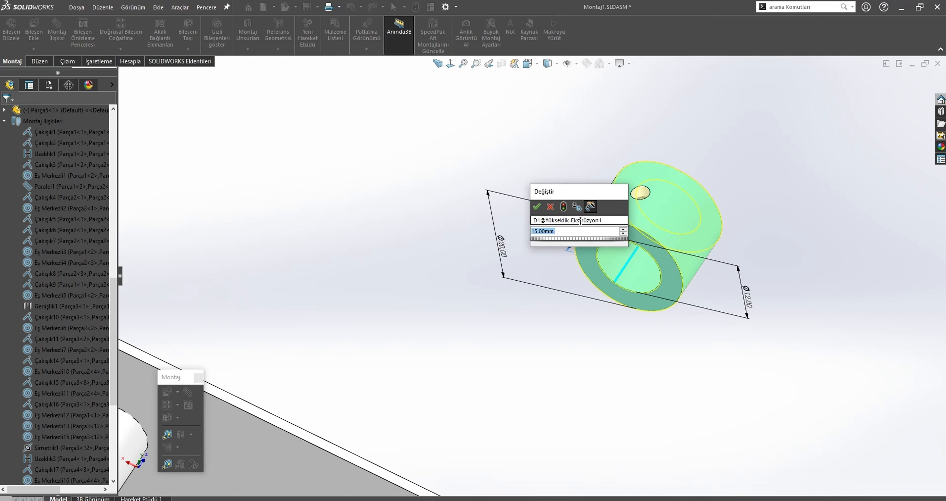
key("Return")
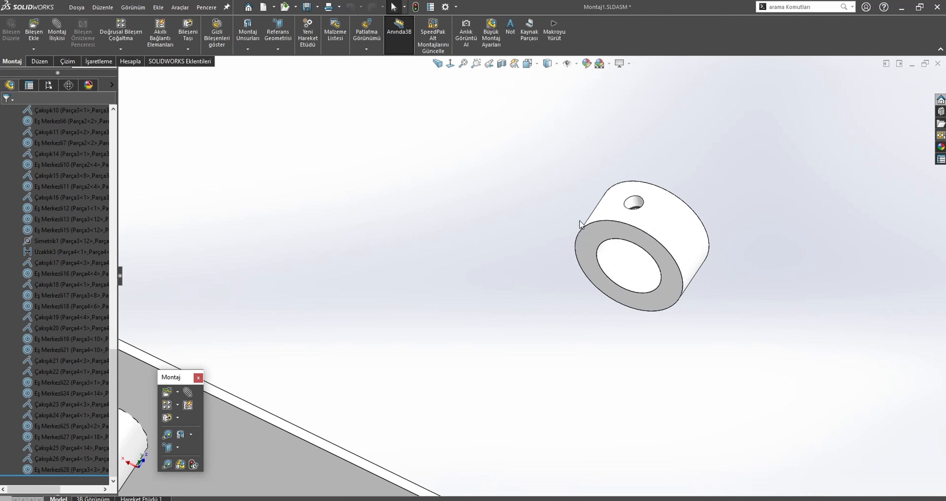
- Mate the drilled ring's bore concentric with the shaft near the lower corner of the tall side plate
left_click(607, 221)
scroll(470, 313, "up", 5)
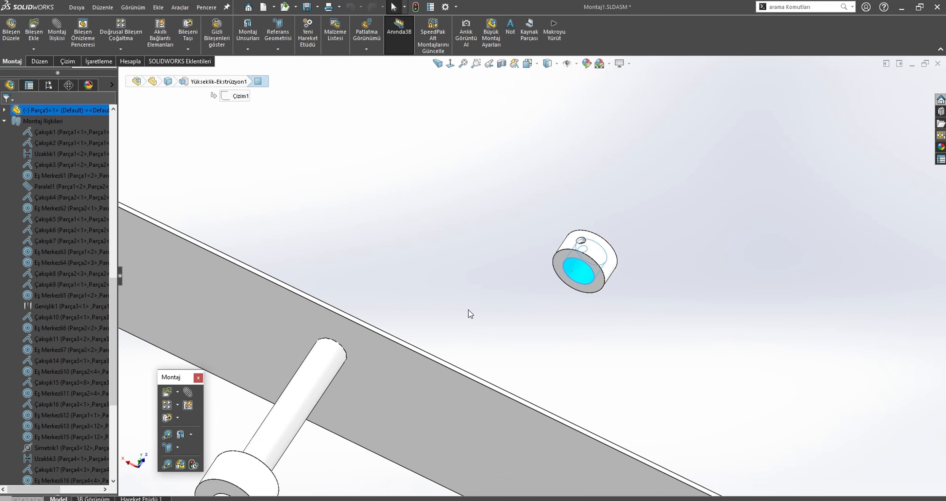
scroll(364, 286, "up", 3)
scroll(340, 223, "down", 2)
left_click(356, 210, "ctrl")
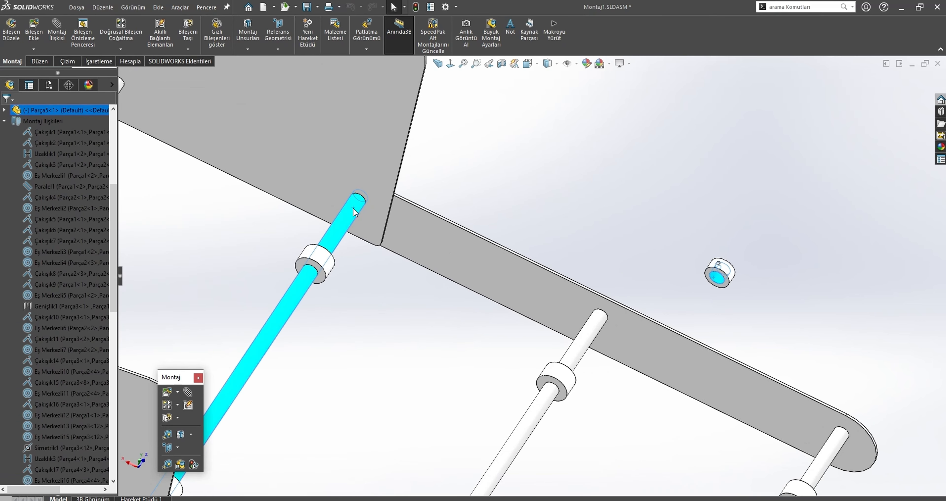
left_click(417, 199)
left_click(240, 237)
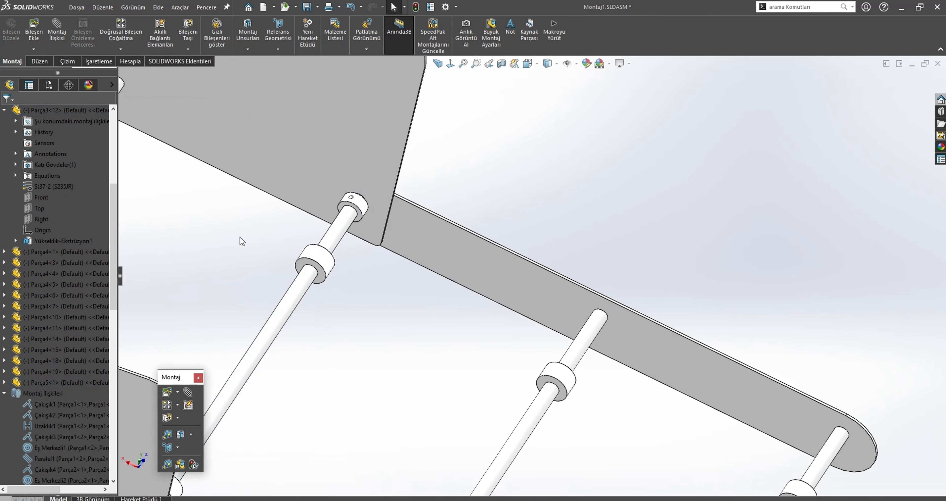
- Slide the drilled ring along its shaft and mate its end face coincident with the side plate's inner face
scroll(382, 176, "down", 3)
left_click(361, 200)
middle_click_drag(361, 200, 327, 224)
scroll(328, 223, "down", 3)
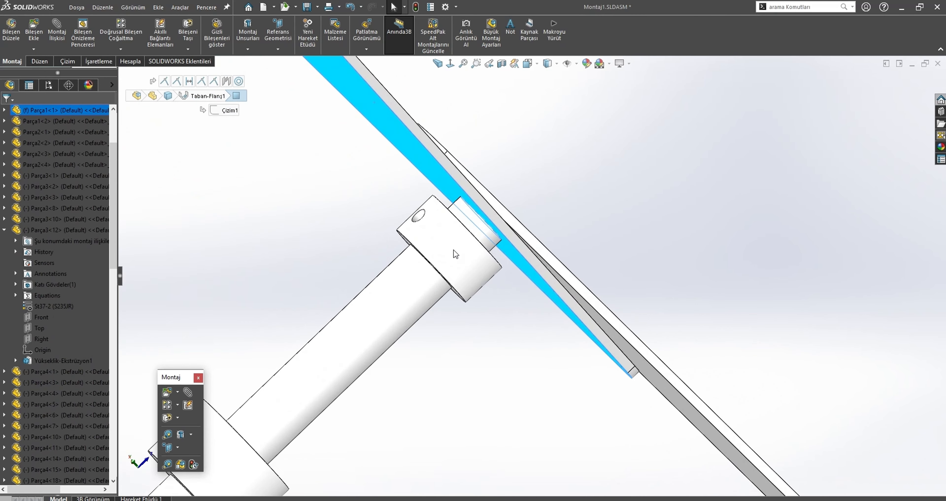
left_click_drag(453, 249, 396, 263)
middle_click_drag(397, 263, 340, 271)
left_click(425, 148)
scroll(340, 271, "down", 2)
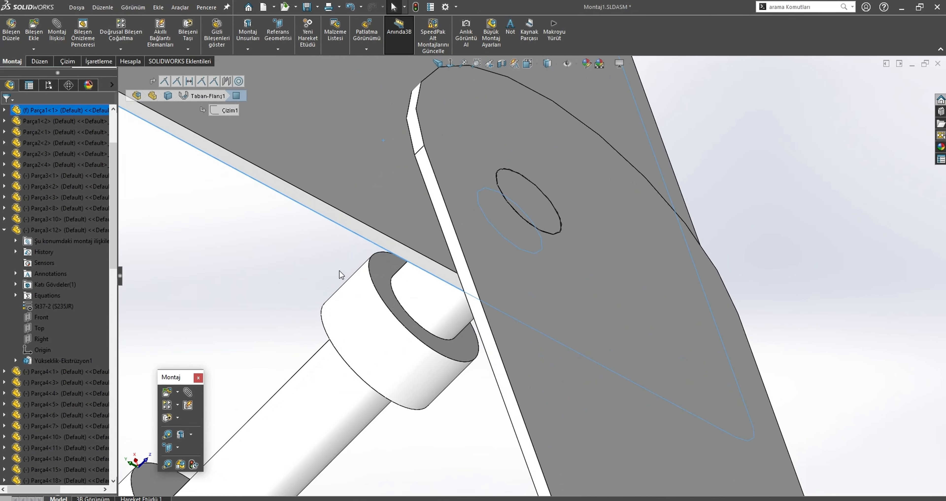
left_click(386, 274, "ctrl")
left_click(411, 262)
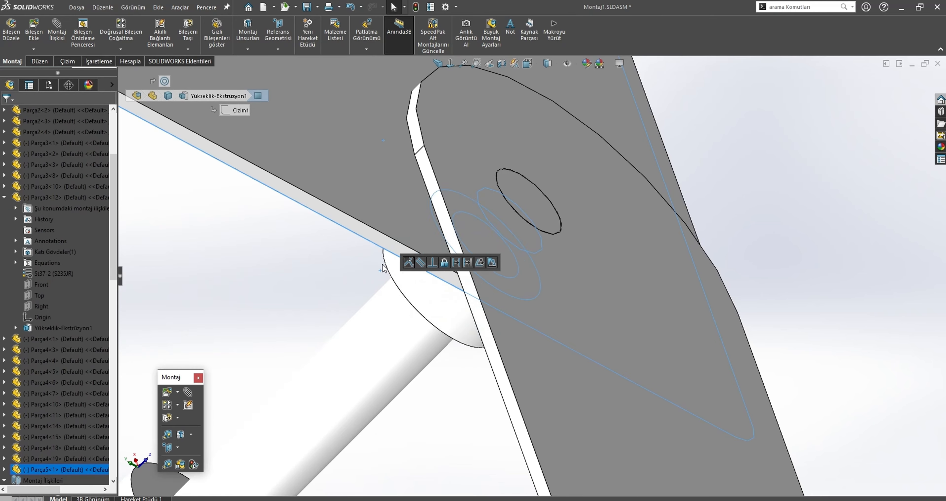
- Copy the drilled ring with its mates onto the tall plate's other shaft and the two shafts of the adjoining bar
scroll(412, 264, "up", 5)
middle_click_drag(412, 264, 499, 225)
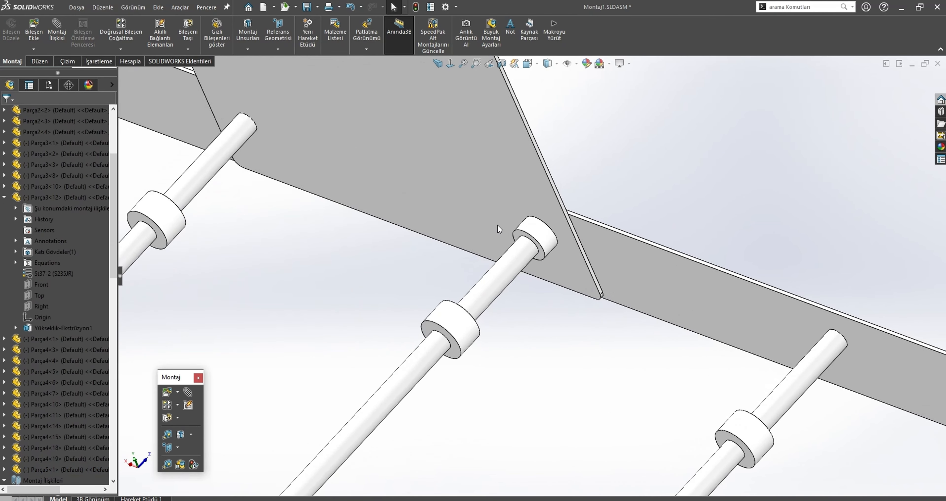
scroll(538, 268, "down", 3)
right_click(557, 267)
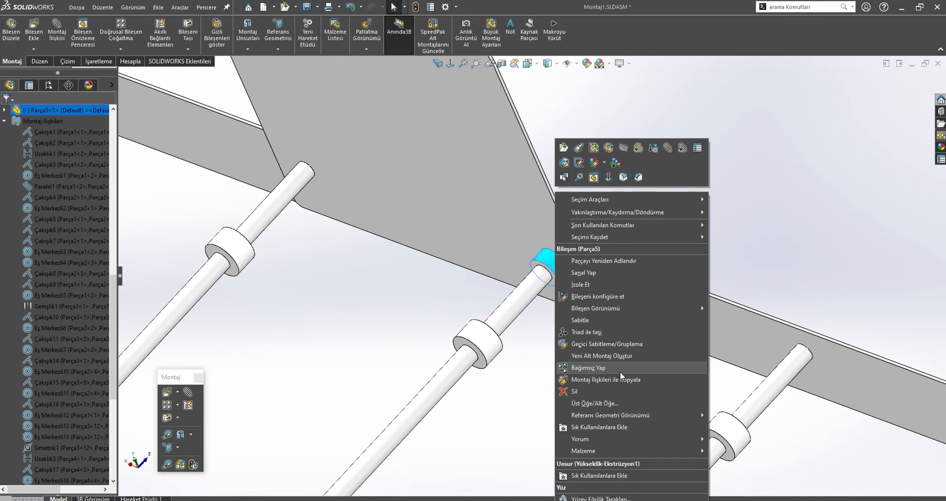
left_click(588, 366)
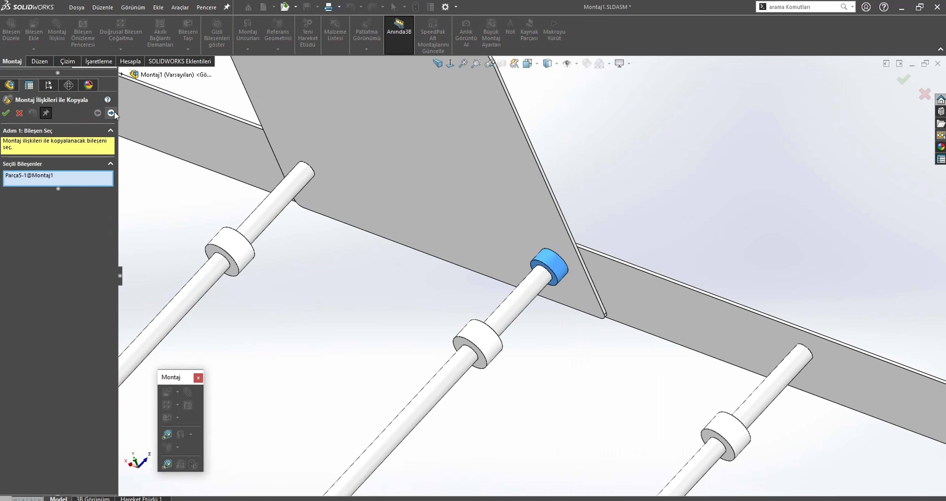
left_click(111, 113)
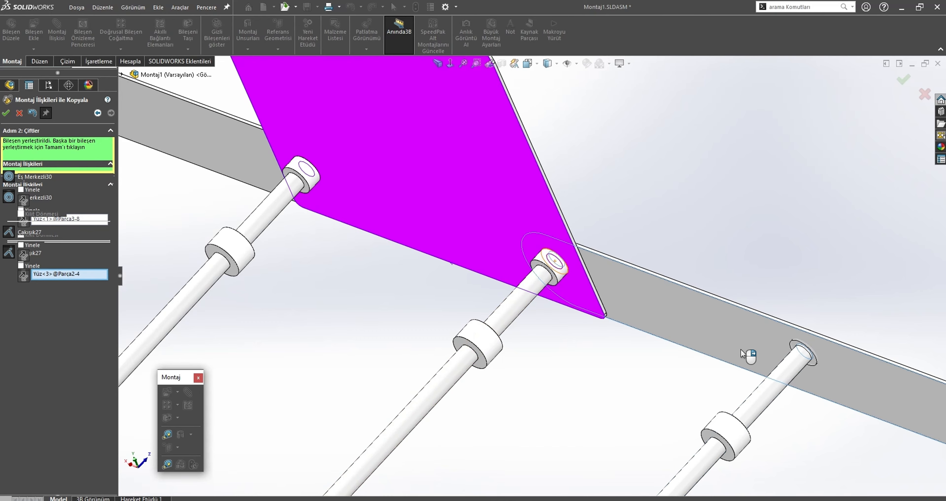
scroll(739, 352, "up", 3)
scroll(751, 361, "down", 3)
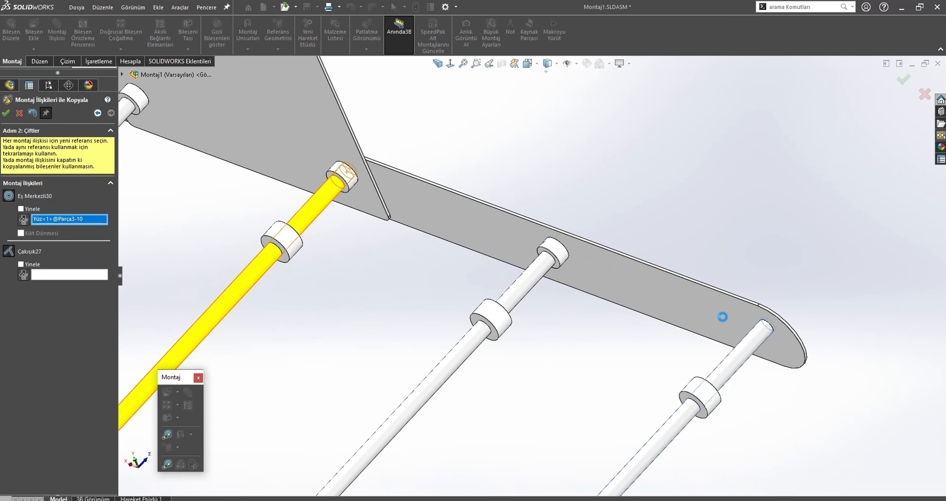
scroll(651, 300, "up", 3)
scroll(464, 256, "down", 3)
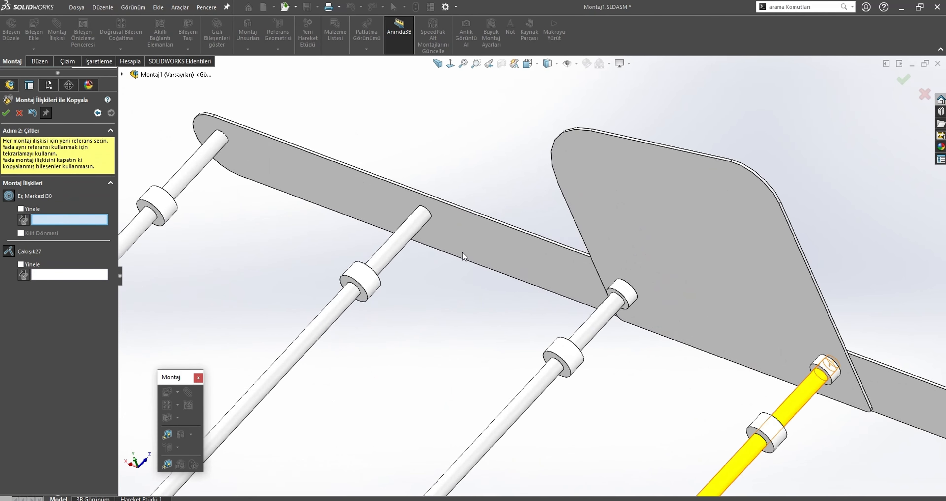
- Place copies of the drilled ring on the opposite bar's two shafts, flush with the bar's inner face, and finish copying
scroll(451, 251, "down", 1)
left_click(405, 222)
left_click(449, 225)
right_click(454, 228)
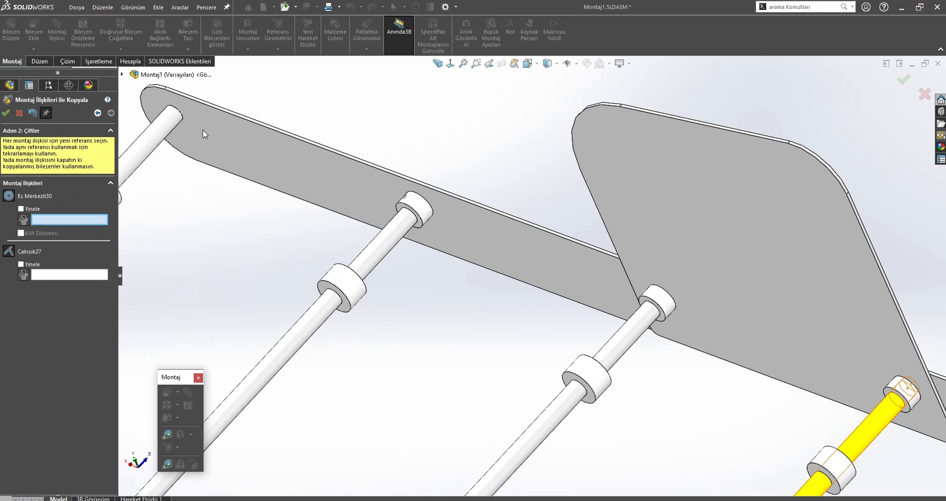
left_click(155, 132)
left_click(210, 140)
right_click(213, 141)
scroll(332, 220, "up", 1)
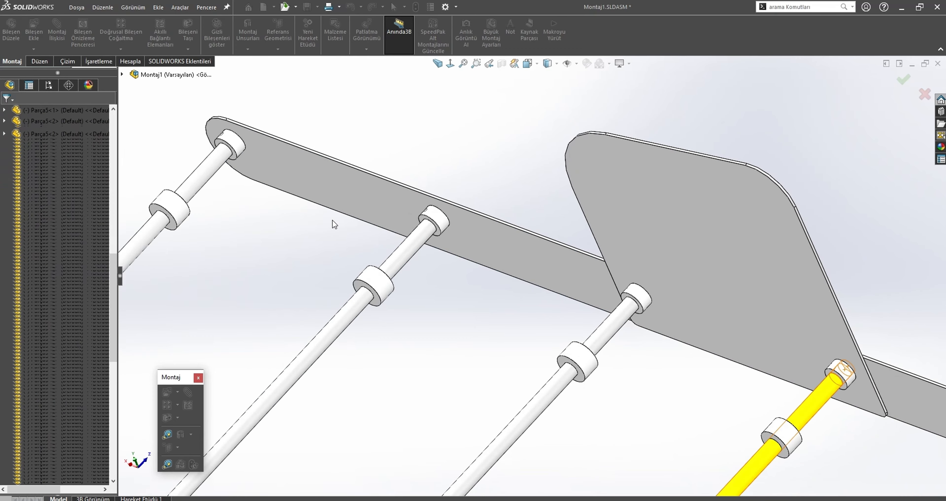
scroll(562, 333, "up", 3)
middle_click_drag(562, 333, 487, 347)
scroll(526, 345, "down", 2)
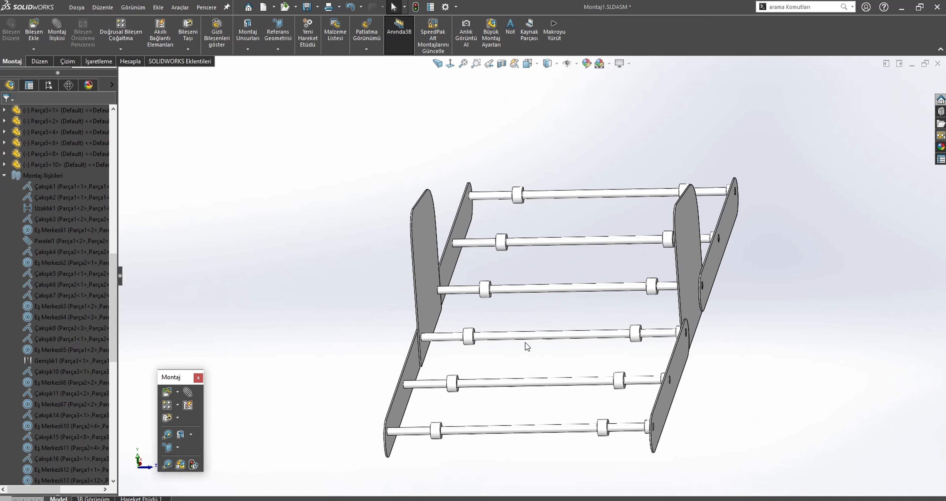
- Start mirroring components with the Front plane of a shaft beside the tall plates as the mirror plane
left_click(529, 334)
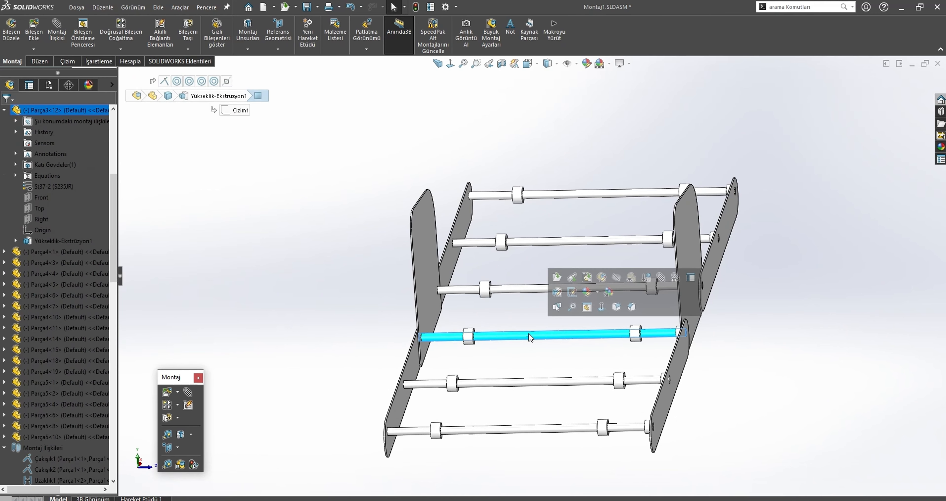
left_click(40, 198)
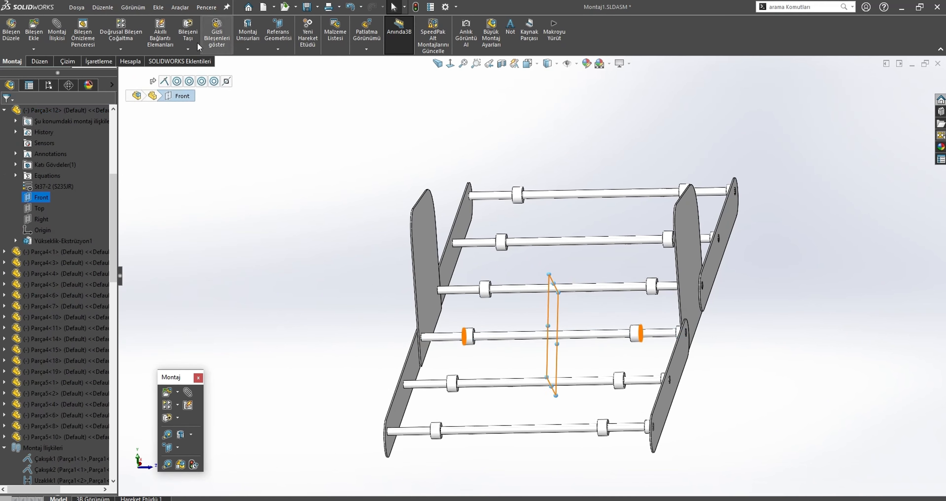
left_click(113, 51)
left_click(122, 132)
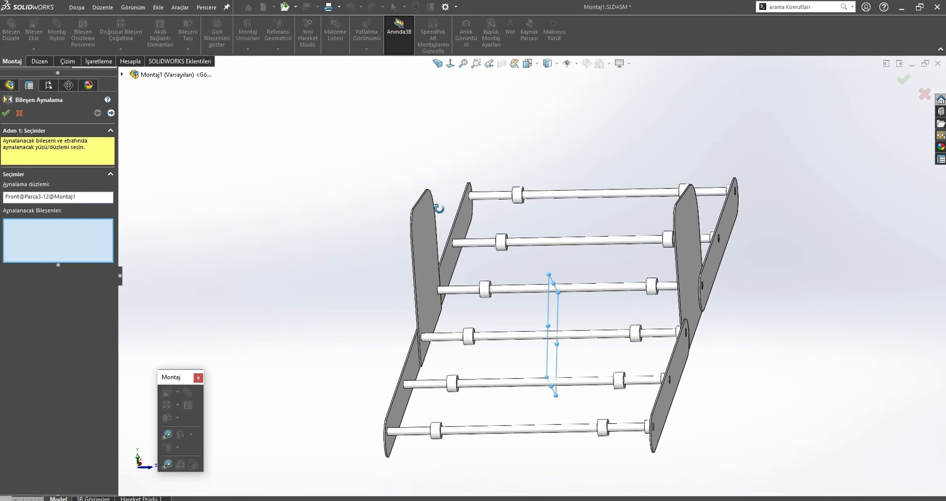
middle_click_drag(459, 235, 501, 249)
scroll(841, 363, "down", 3)
- Choose the six drilled rings along one side of the frame as the components to mirror
left_click(843, 362)
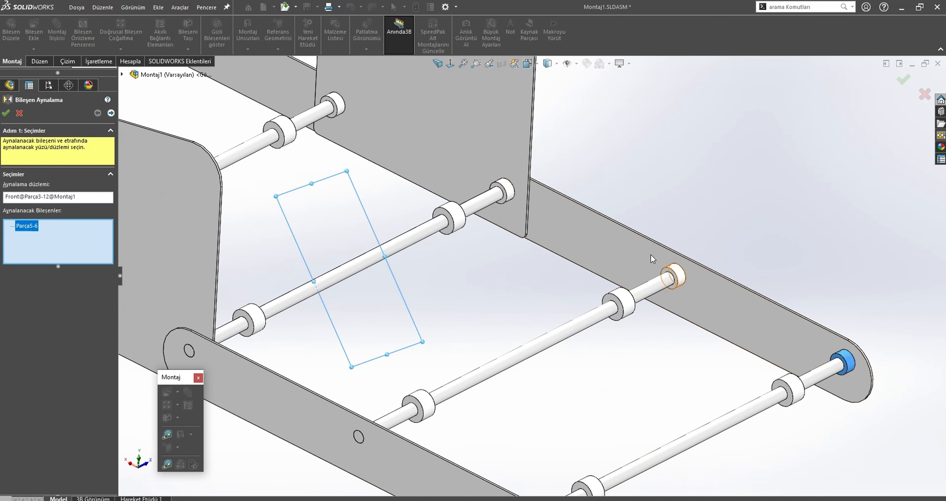
left_click(668, 275)
left_click(503, 190)
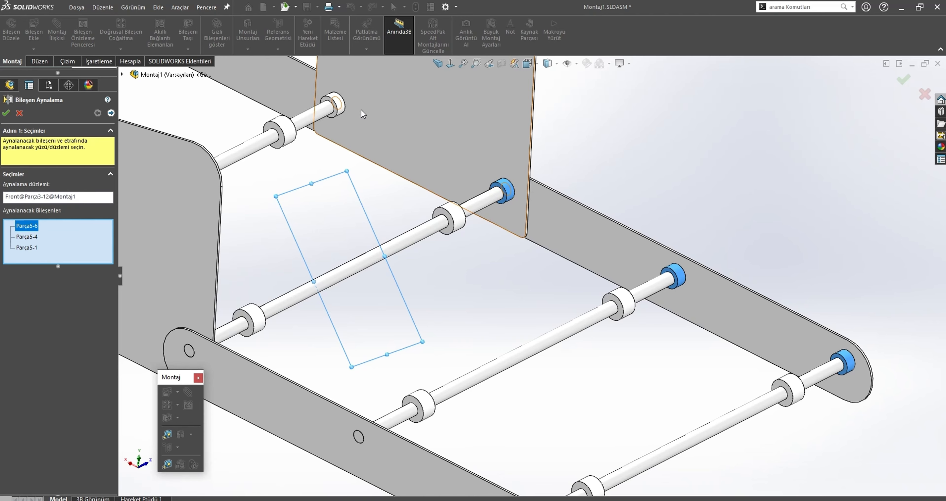
left_click(337, 105)
middle_click_drag(345, 114, 595, 470, "ctrl")
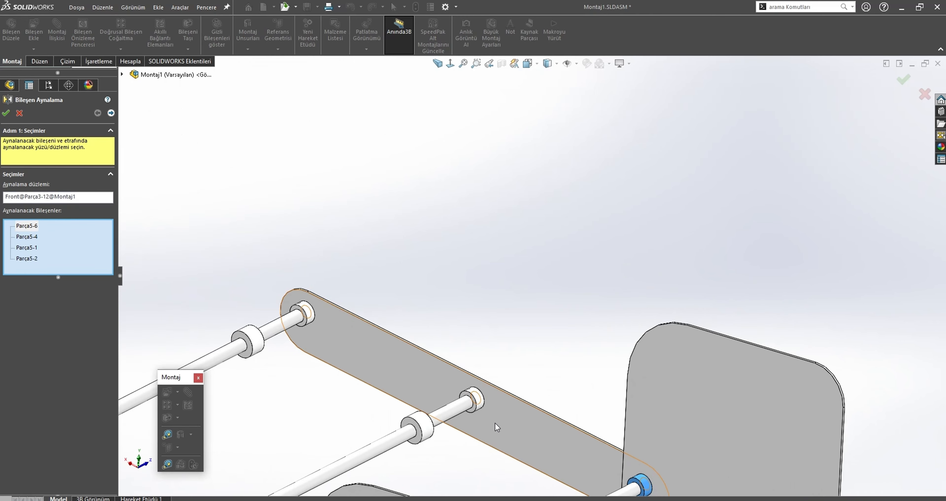
scroll(493, 435, "down", 4)
left_click(471, 351)
scroll(463, 330, "up", 4)
scroll(384, 232, "down", 4)
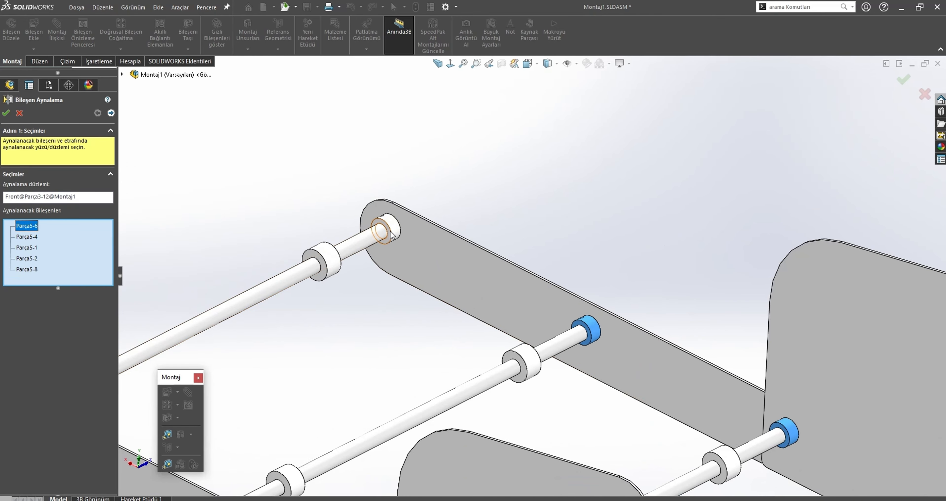
left_click(385, 232)
- Create the mirrored rings on the opposite side using the bounding box centre mirror type
left_click(112, 113)
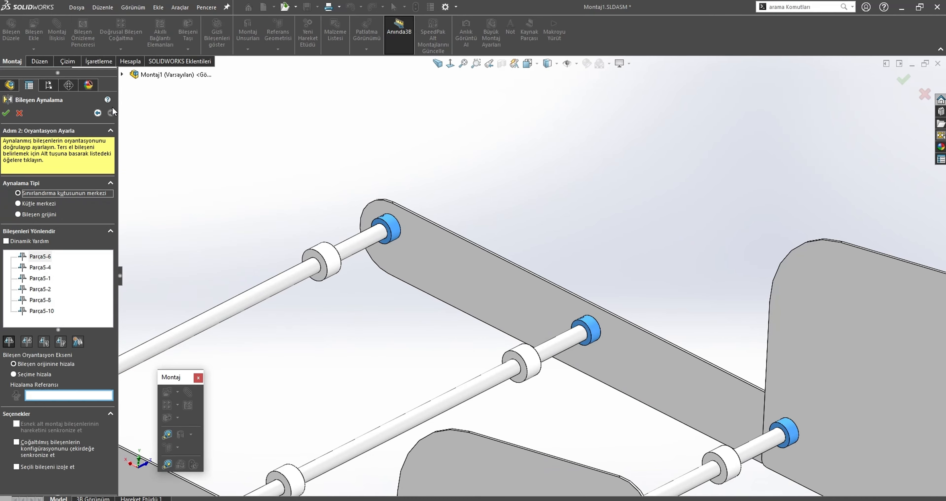
scroll(491, 301, "up", 6)
scroll(528, 335, "down", 2)
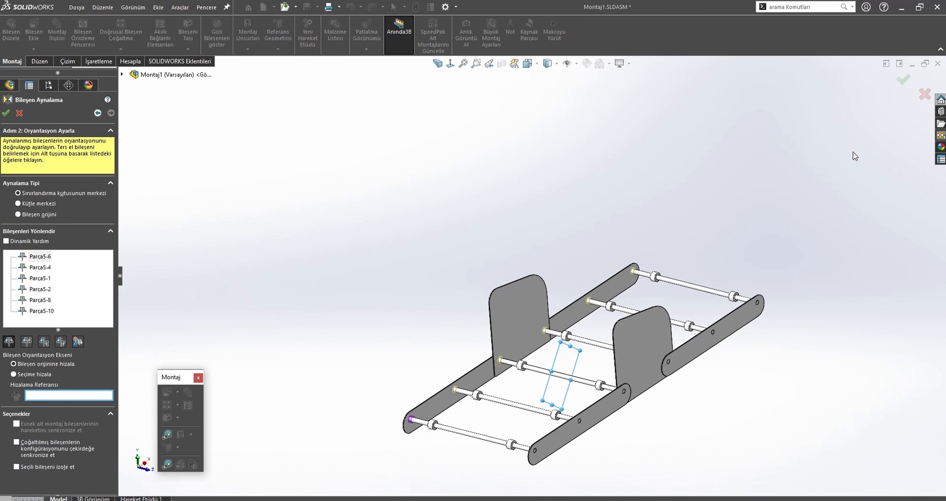
left_click(902, 79)
scroll(537, 275, "up", 3)
middle_click_drag(537, 275, 486, 356)
scroll(493, 329, "down", 3)
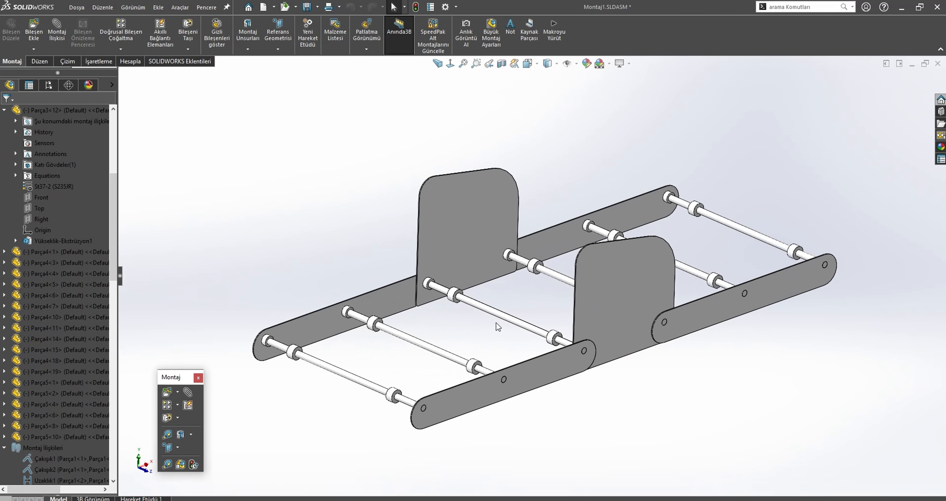
- Examine the frame and select the faces of the two tall side plates to check their spacing
scroll(496, 322, "up", 2)
middle_click_drag(478, 316, 441, 305)
scroll(568, 286, "down", 3)
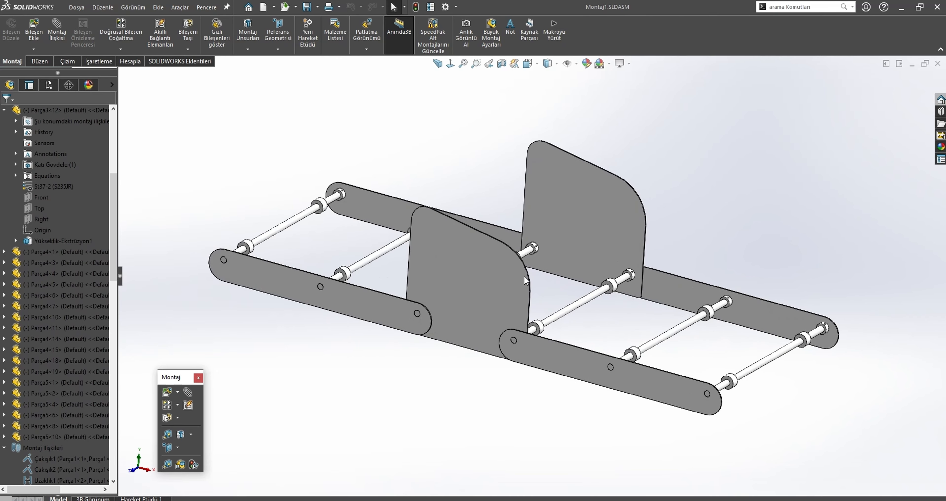
left_click(618, 245)
scroll(627, 278, "down", 2)
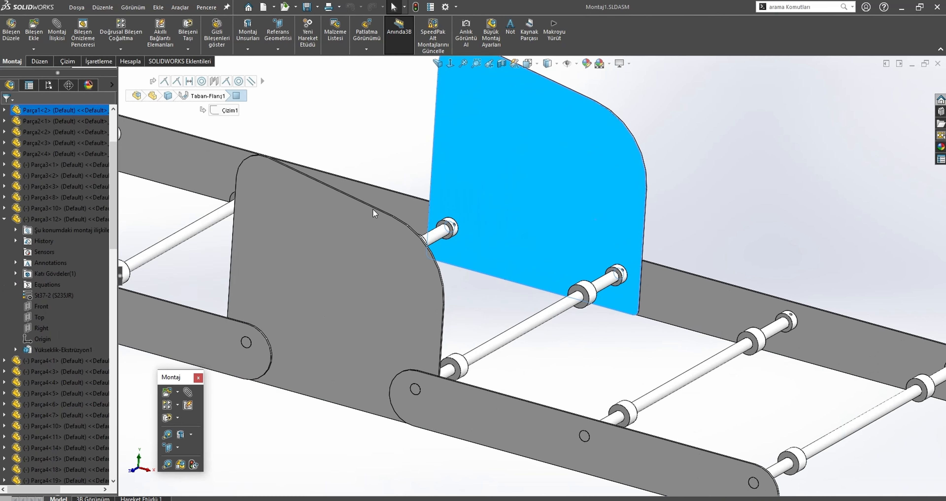
middle_click_drag(372, 209, 302, 361)
left_click(360, 264, "ctrl")
left_click(302, 360)
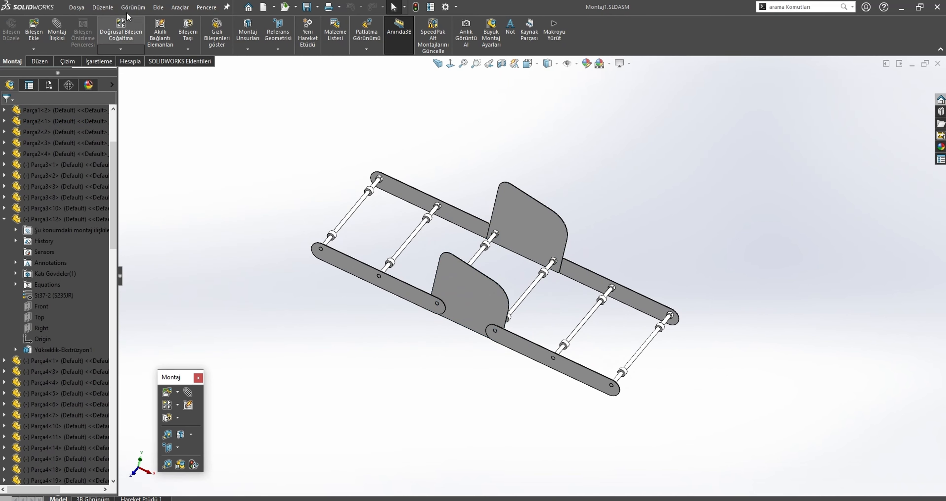
- Create a new part and open a sketch on its Front plane
left_click(77, 6)
left_click(92, 23)
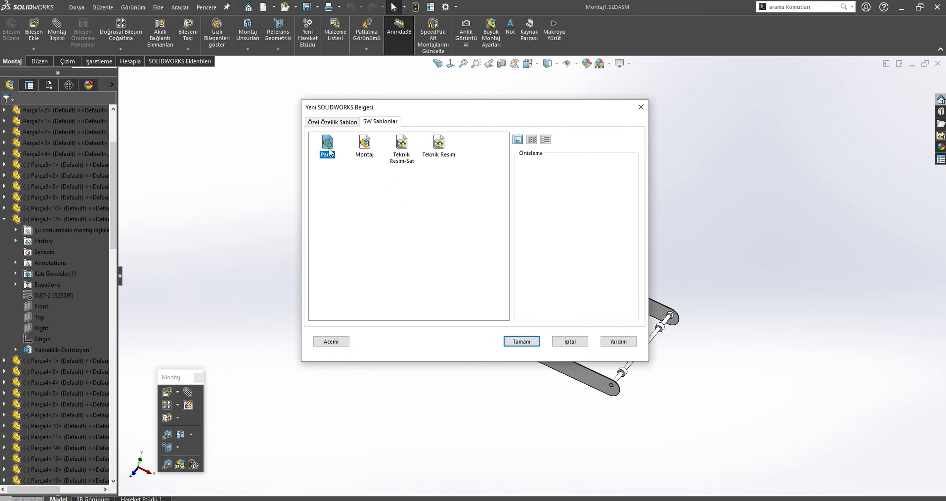
double_click(328, 147)
left_click(29, 176)
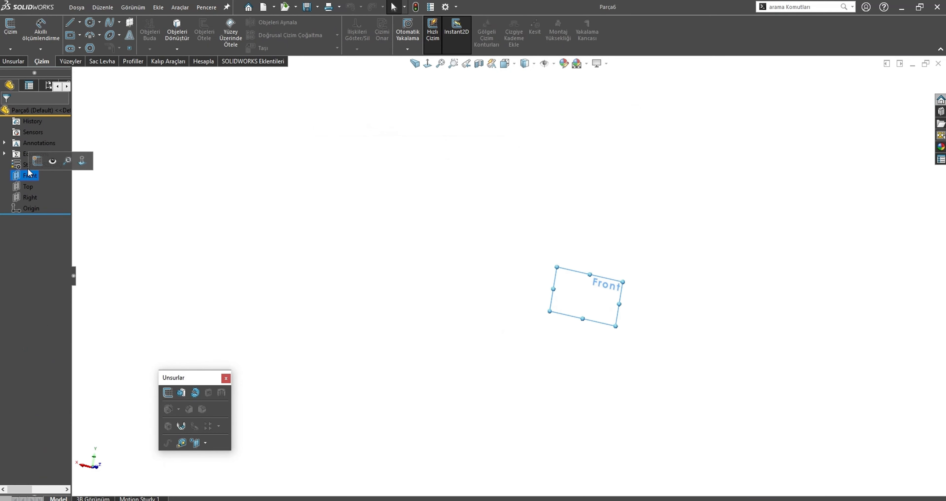
left_click(52, 162)
- Sketch a center rectangle on the origin, about 955 mm wide and 416 mm high
left_click(70, 36)
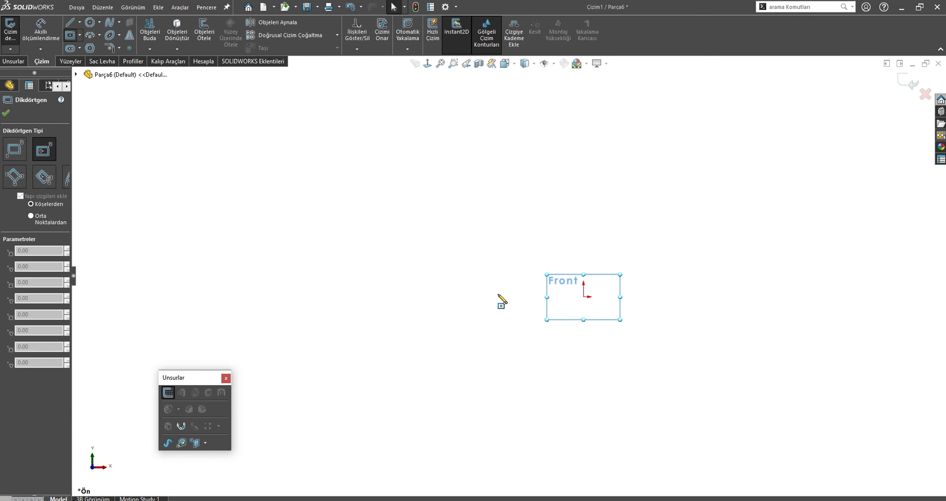
left_click(583, 297)
left_click(800, 391)
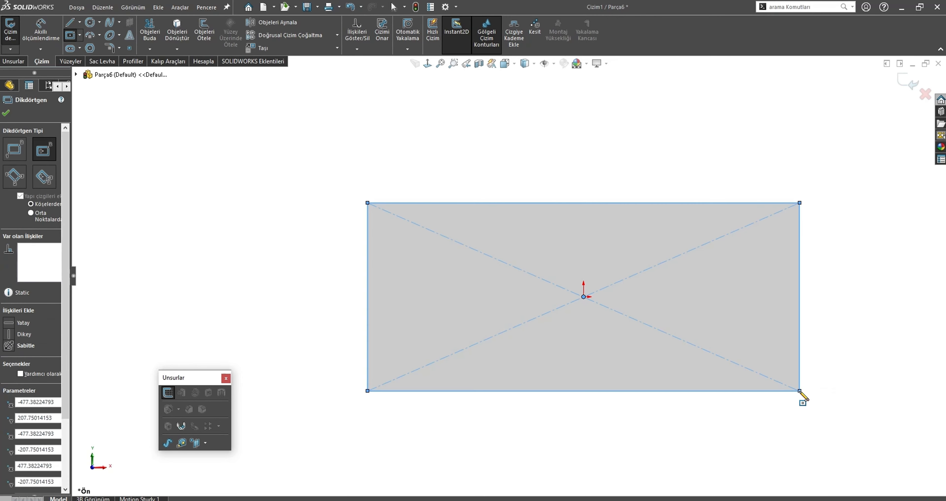
key("Escape")
- Dimension the rectangle's height to 390 mm
key("s")
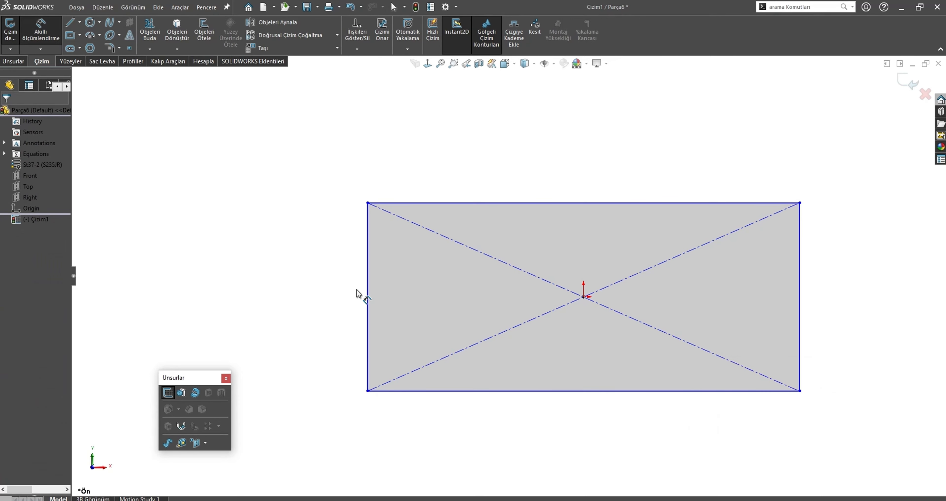
left_click(366, 296)
left_click(297, 290)
type("3")
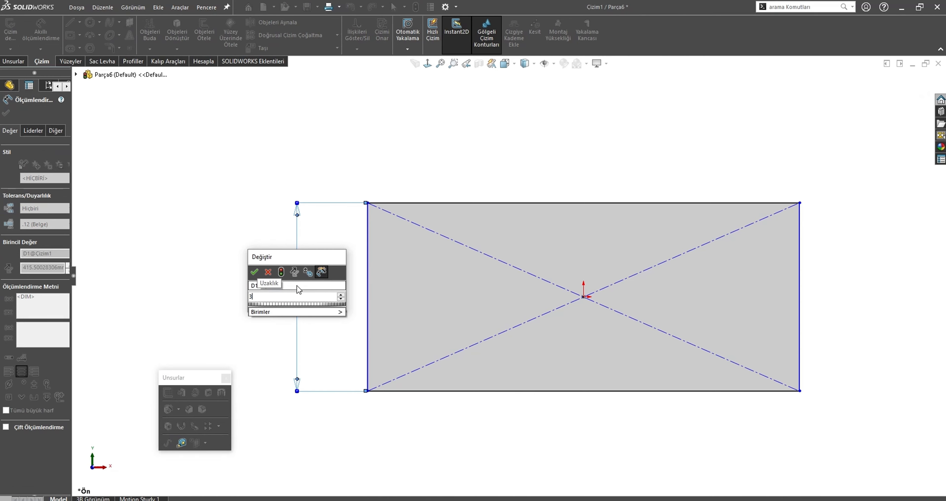
type("90")
key("Return")
key("Escape")
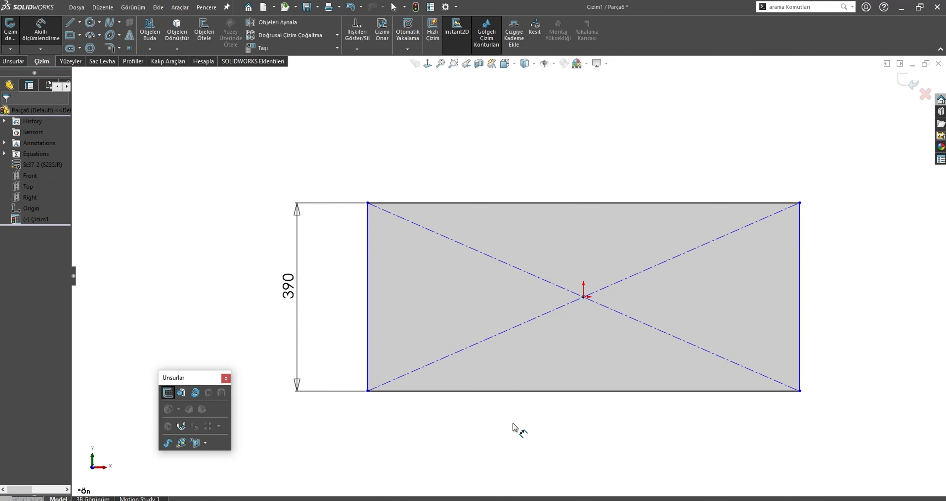
- Dimension the rectangle's width to 600 mm
left_click(523, 391)
left_click(529, 413)
type("6")
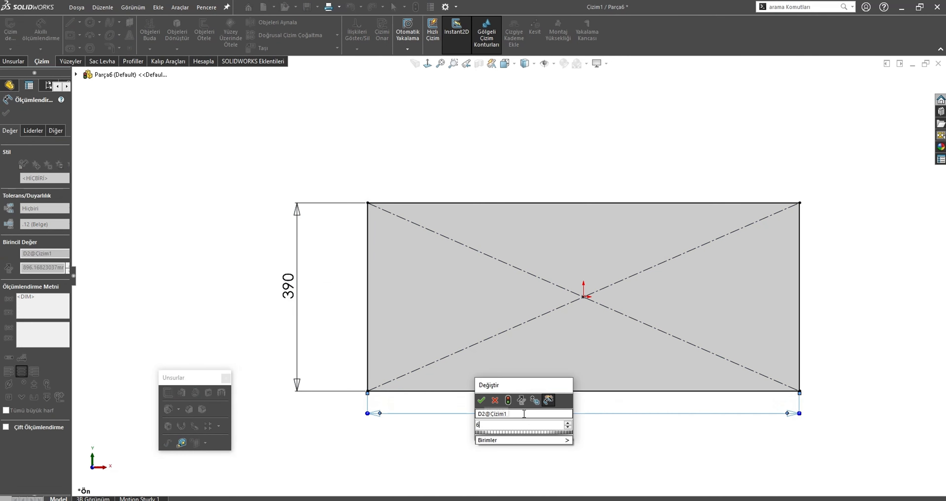
type("00")
key("Return")
key("Escape")
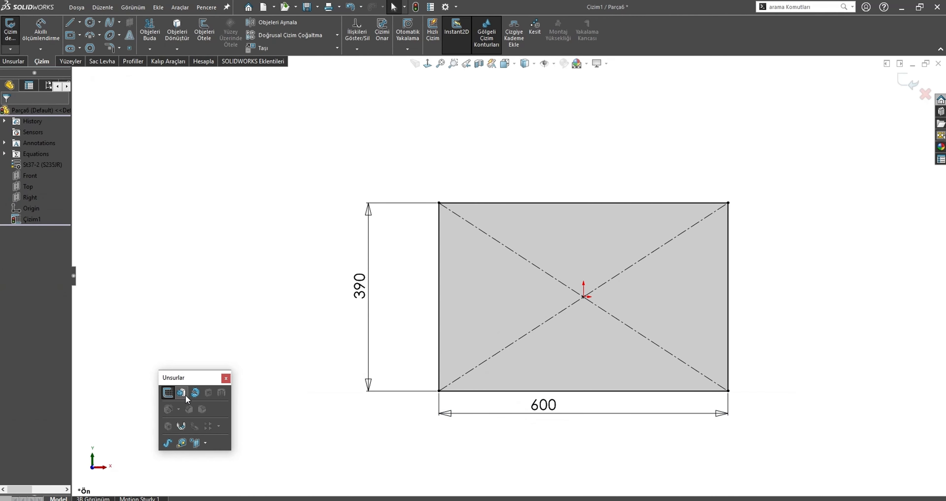
- Extrude the rectangle into a board 12 mm thick
left_click(180, 391)
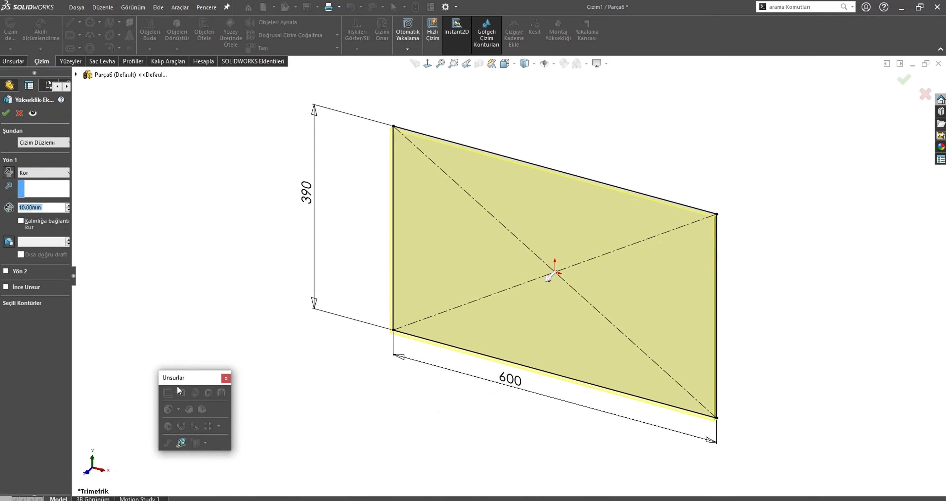
key("Up")
key("Up")
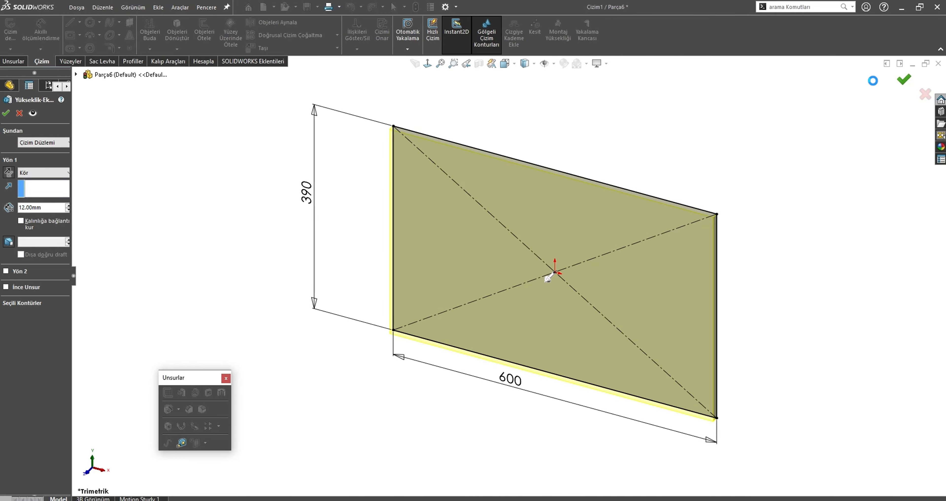
key("Return")
- Assign the Kontraplak (Plywood) material to the board and save the part as Parça6.SLDPRT
right_click(36, 176)
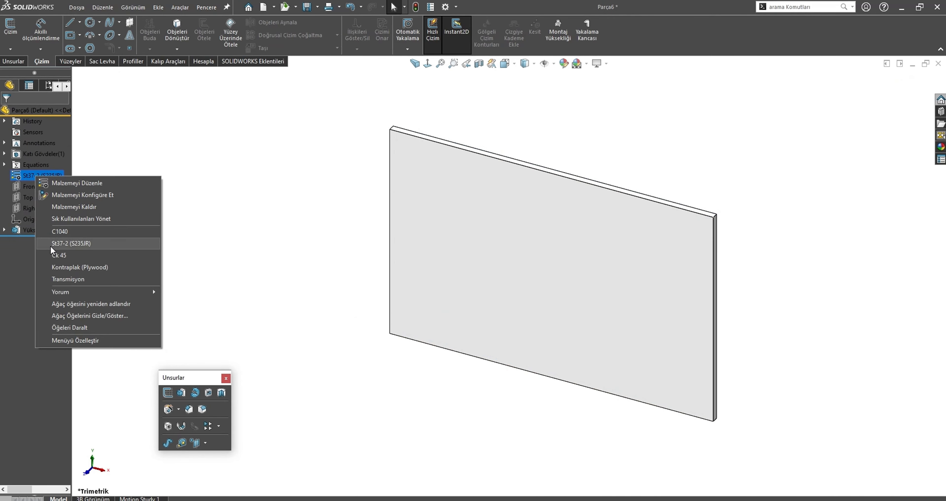
left_click(70, 268)
key("ctrl+s")
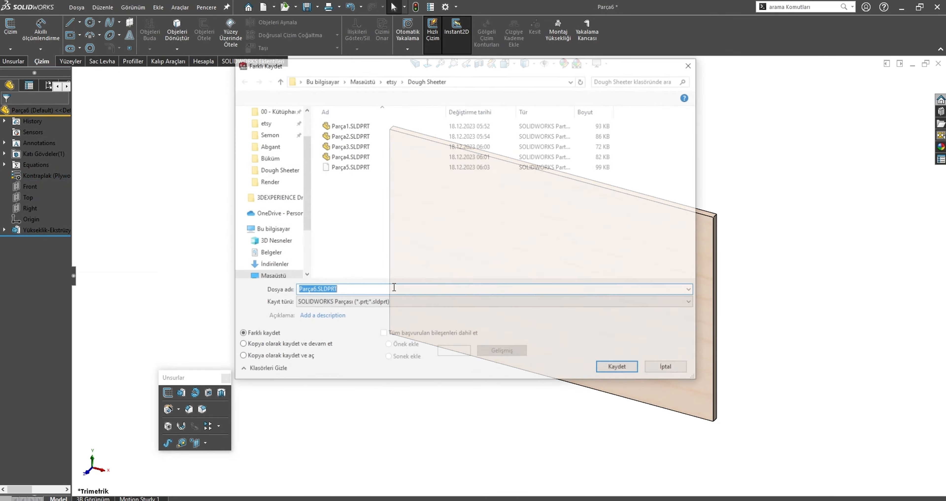
left_click(612, 370)
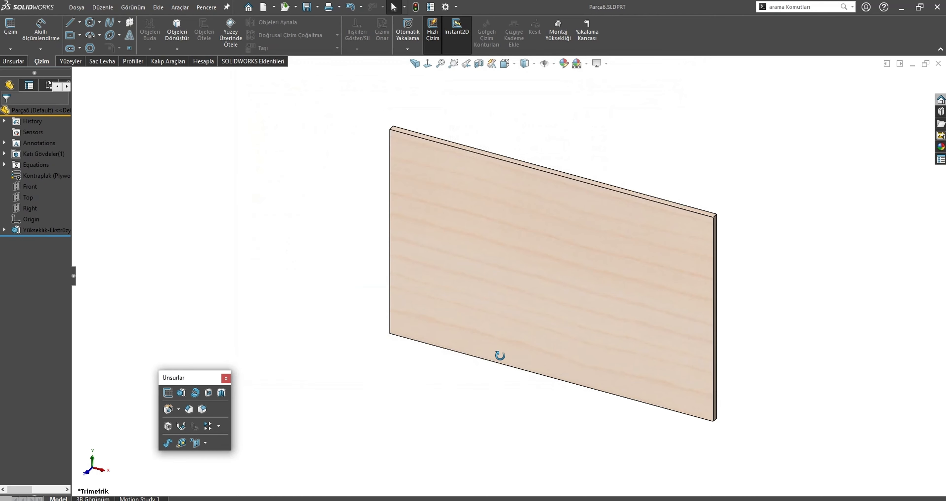
- Fillet the board's four short corner edges with a 10 mm radius
middle_click_drag(500, 355, 555, 184)
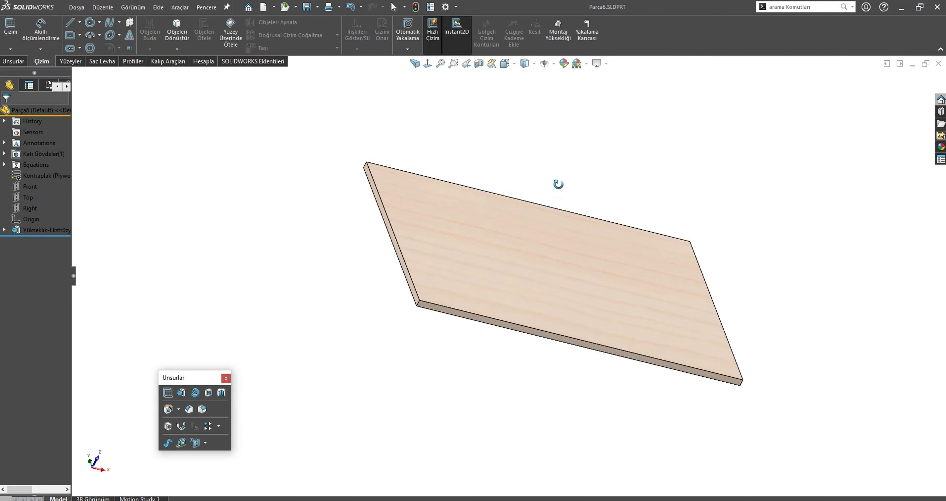
left_click(203, 409)
scroll(474, 322, "down", 3)
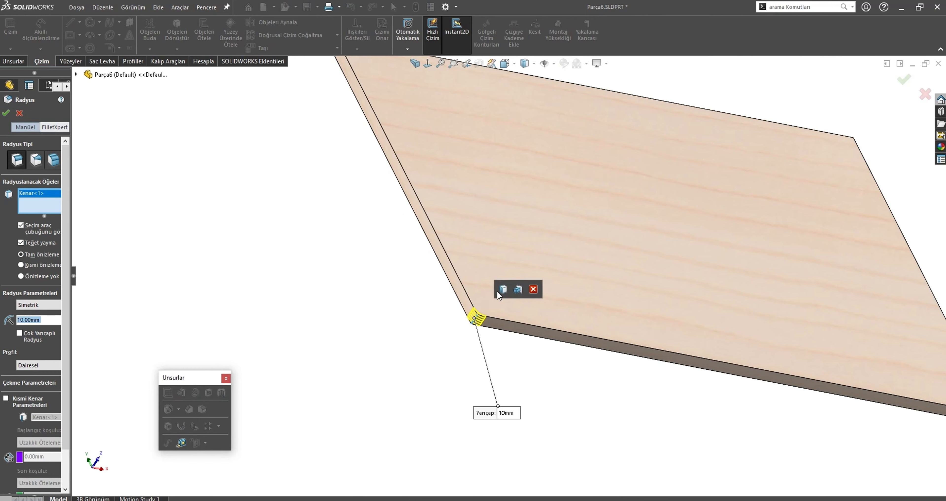
left_click(499, 291)
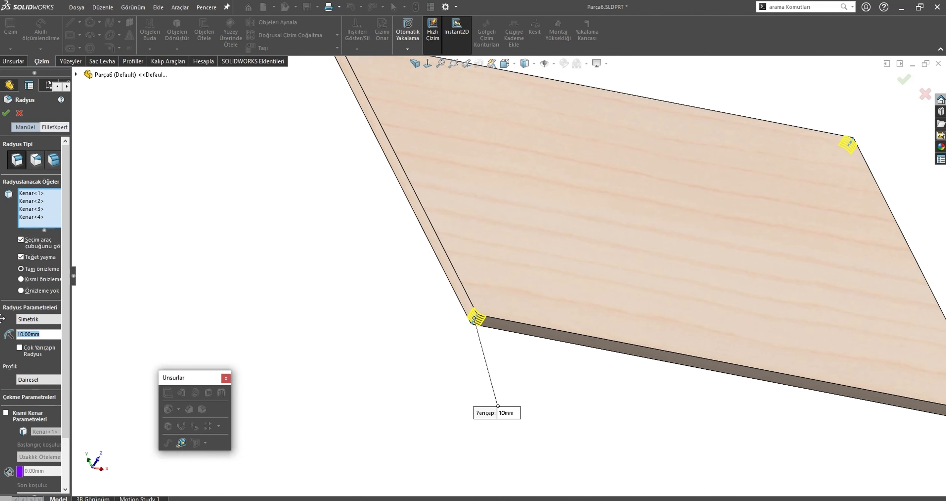
left_click(7, 114)
- Fillet the edges around the board's broad face with a 1 mm radius and save the part
left_click(202, 409)
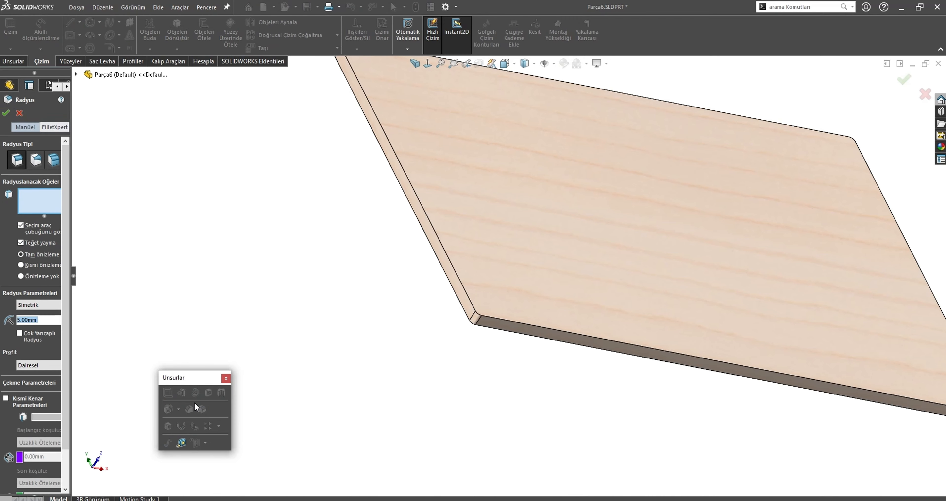
type("1")
key("Return")
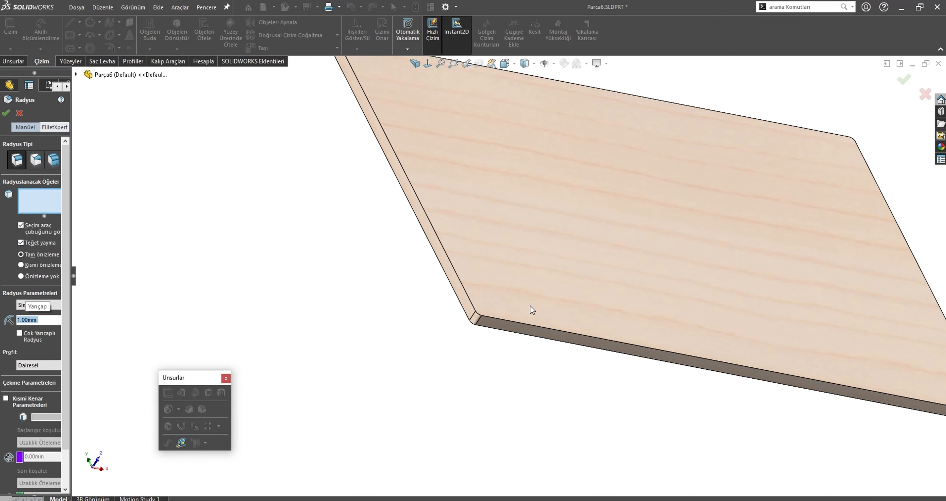
left_click(589, 271)
right_click(588, 271)
scroll(395, 327, "up", 2)
middle_click_drag(395, 327, 343, 312)
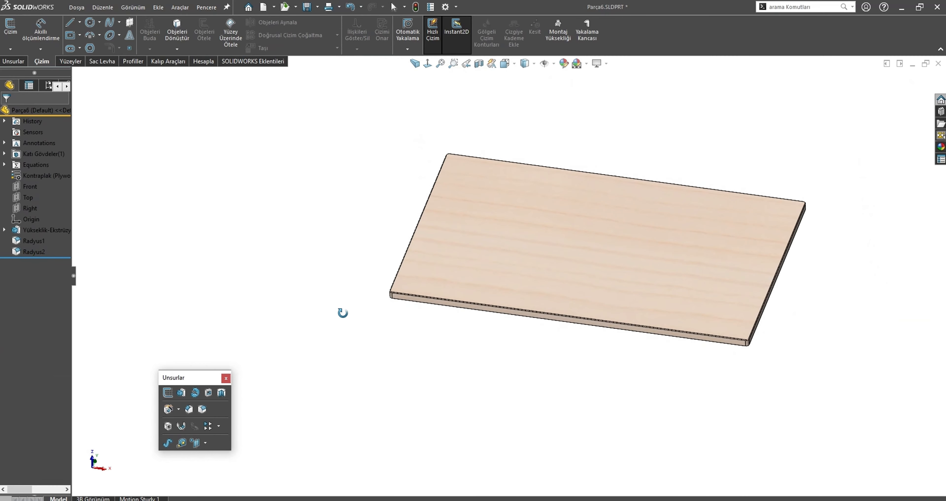
key("ctrl+s")
- Switch to the Montaj1 assembly and insert the Parça6 board beside the frame
key("ctrl+Tab")
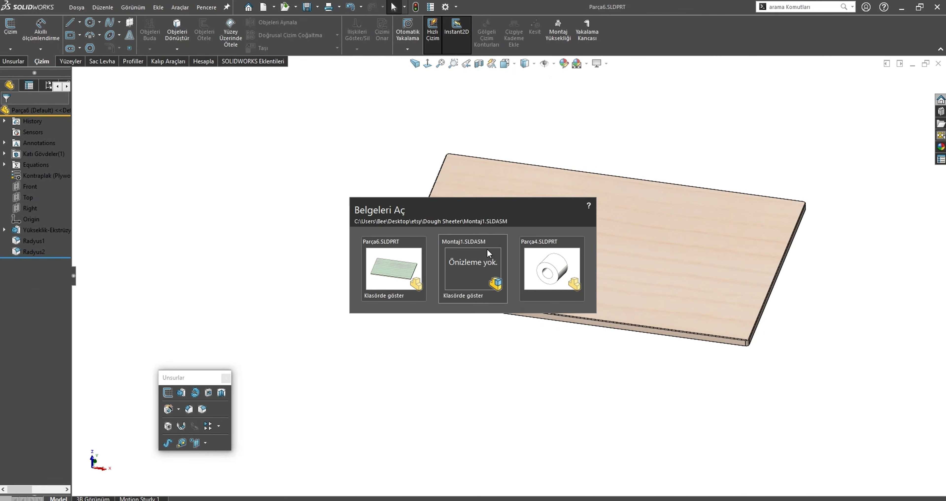
left_click(577, 244)
left_click(473, 261)
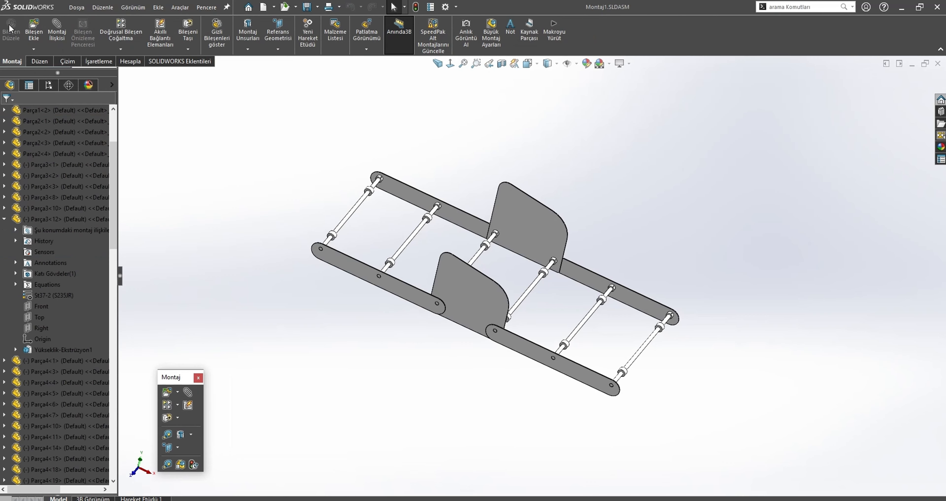
left_click(24, 216)
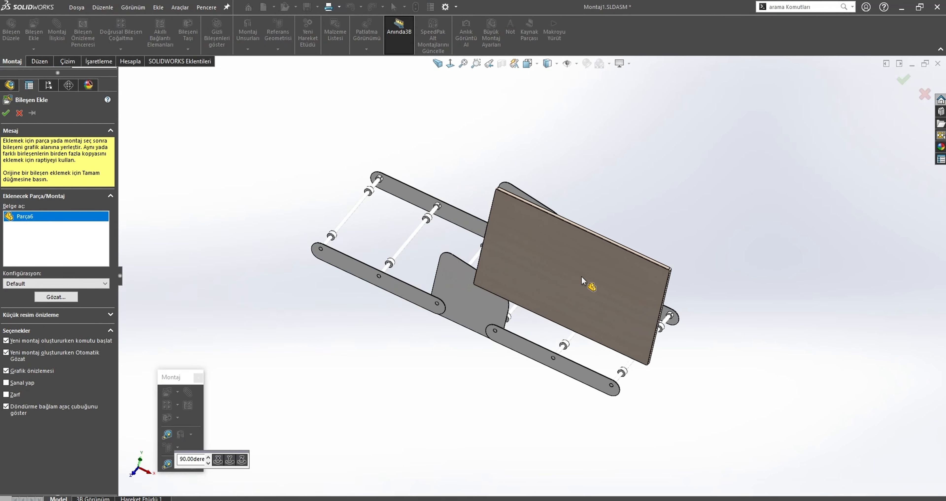
left_click(635, 289)
- Rotate the inserted board so that it lies roughly flat over the frame
scroll(616, 270, "down", 3)
scroll(615, 269, "down", 3)
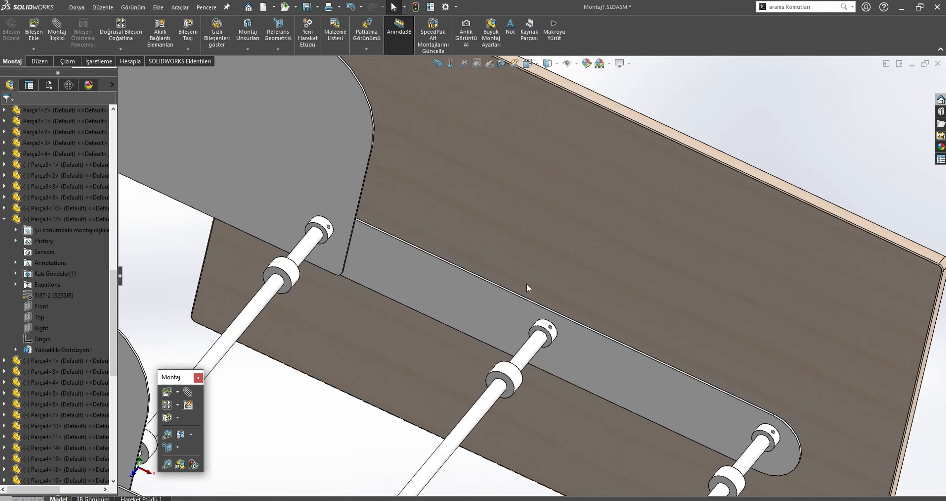
right_click_drag(527, 284, 517, 309)
right_click_drag(395, 287, 612, 215)
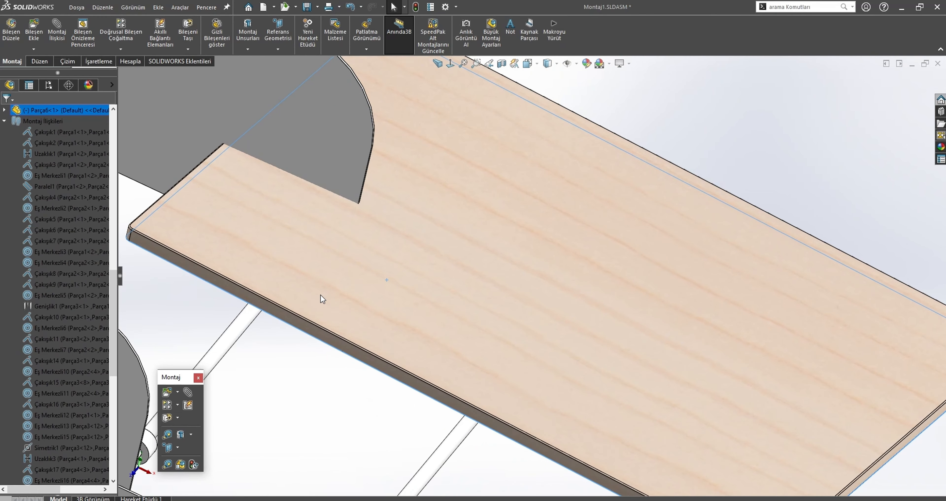
- Center the board between the two large side plates with a width mate on its long side faces
left_click(312, 329)
left_click(306, 130, "ctrl")
scroll(306, 130, "up", 3)
middle_click_drag(373, 291, 313, 223)
left_click(312, 222, "ctrl")
scroll(459, 358, "down", 4)
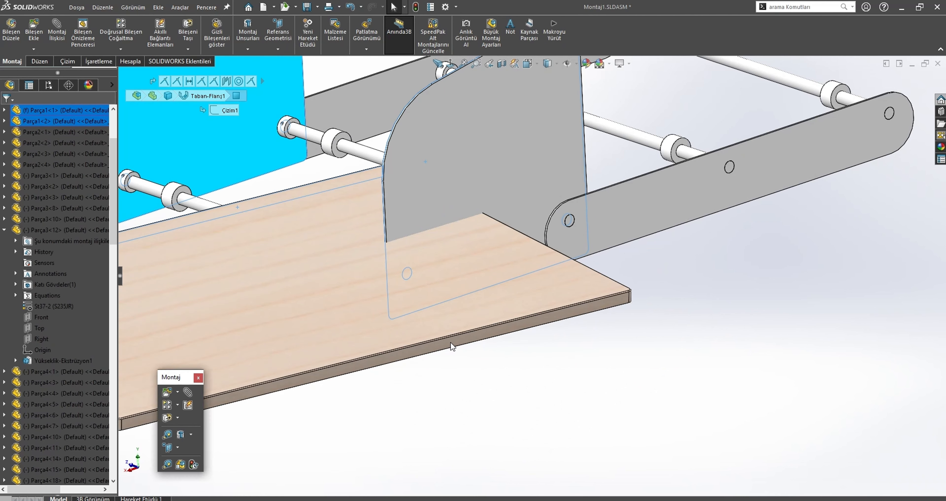
left_click(451, 343, "ctrl")
left_click(478, 333)
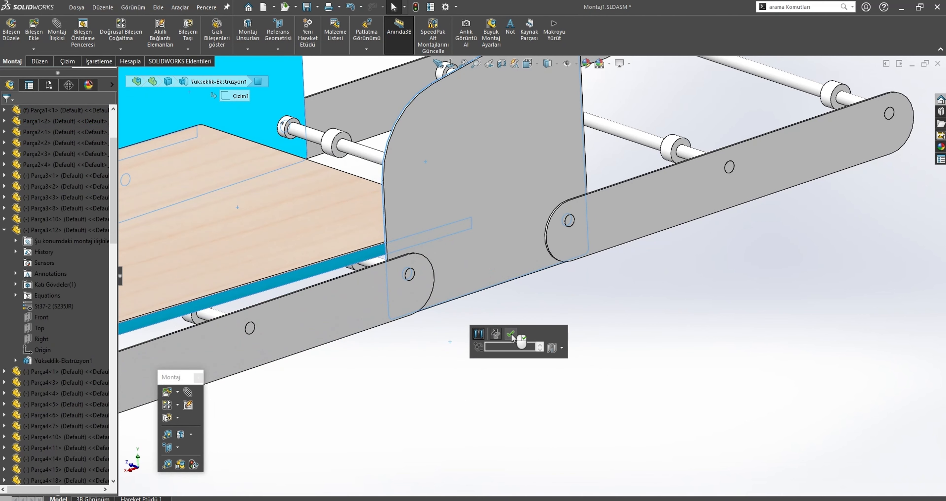
left_click(511, 334)
scroll(439, 359, "up", 4)
scroll(364, 354, "up", 2)
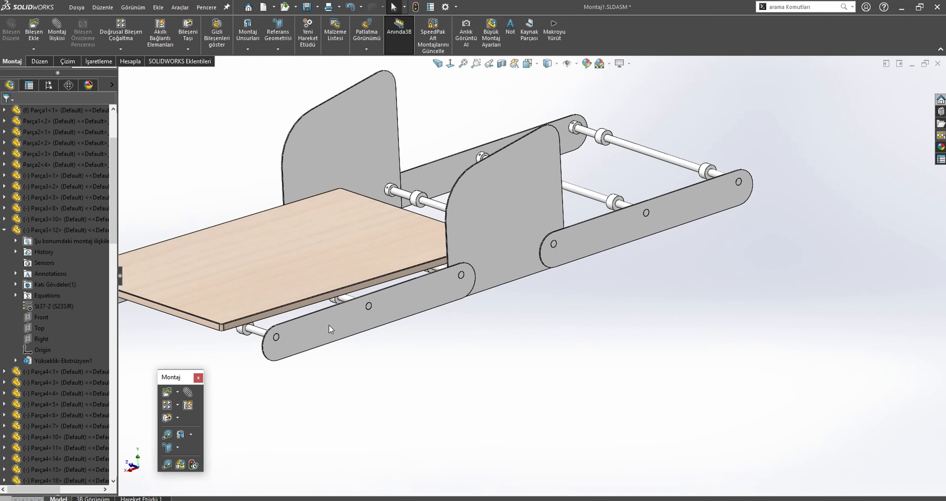
- Add a parallel mate between the board's underside and the bottom edge face of the large side plate
scroll(368, 261, "down", 3)
middle_click_drag(455, 364, 461, 254)
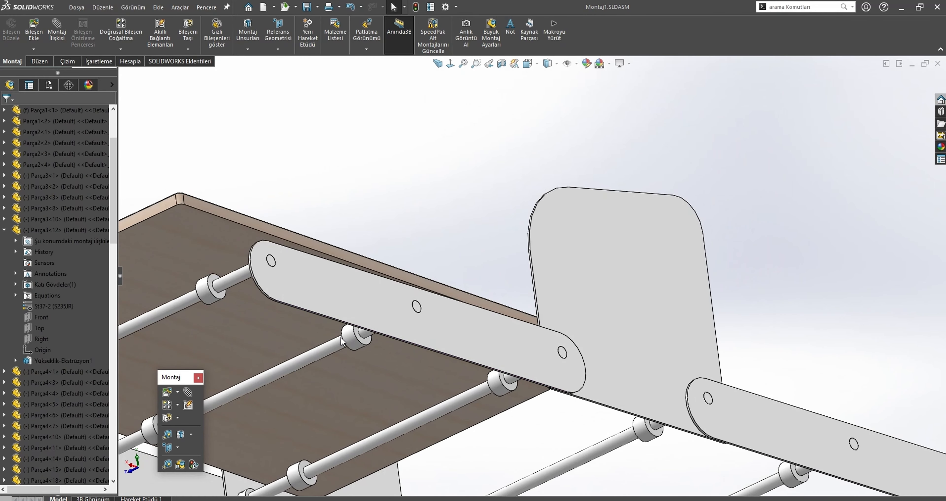
left_click(283, 321)
scroll(465, 394, "down", 5)
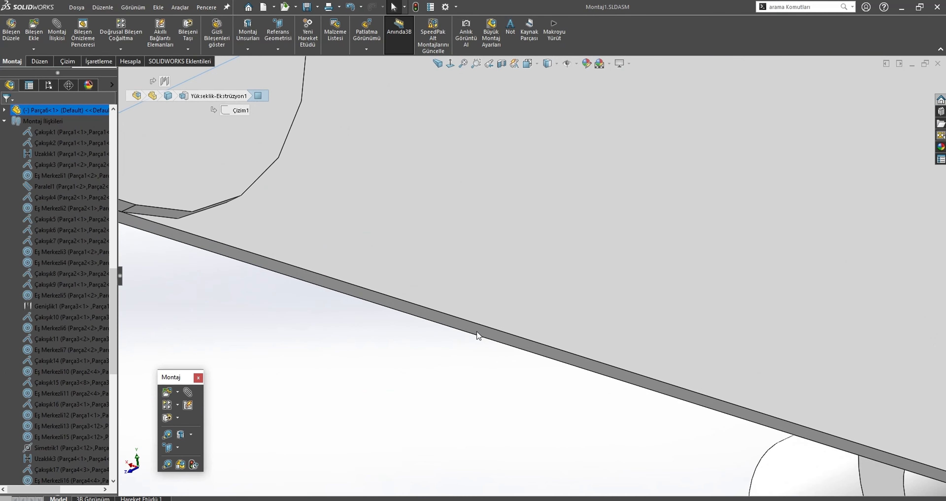
left_click(477, 332, "ctrl")
left_click(519, 318)
scroll(418, 252, "up", 2)
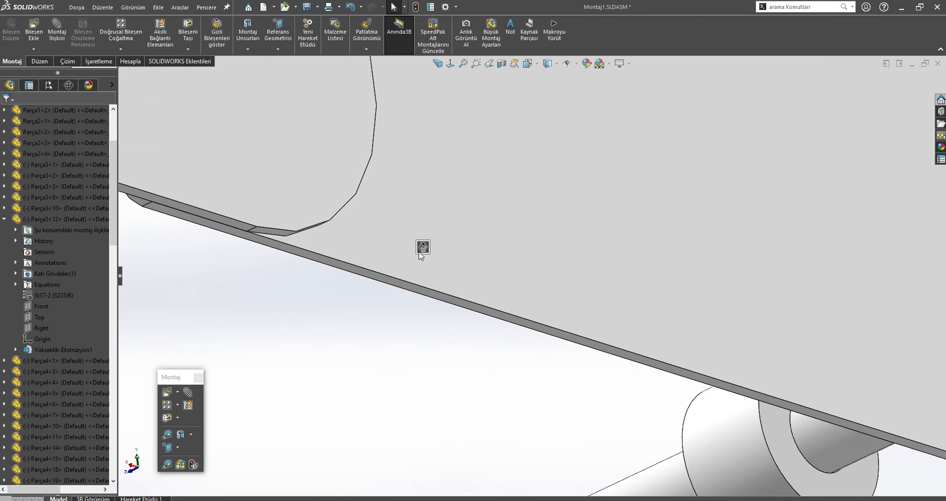
- Add a tangent mate between the board's underside and the Delrin ring on the shaft beneath it
scroll(376, 232, "up", 7)
middle_click_drag(386, 216, 493, 312)
left_click(502, 358)
middle_click_drag(502, 358, 407, 397)
scroll(407, 397, "down", 5)
left_click(462, 374, "ctrl")
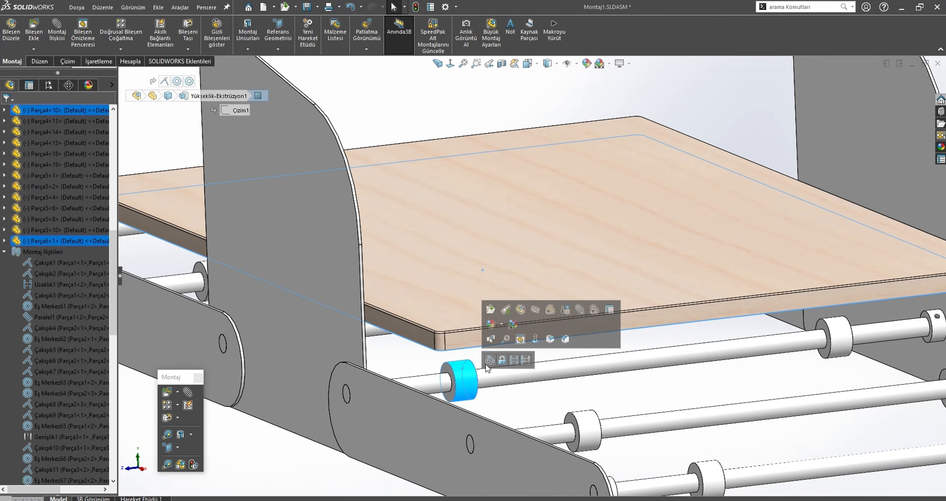
left_click(491, 359)
left_click(491, 358)
scroll(624, 367, "up", 8)
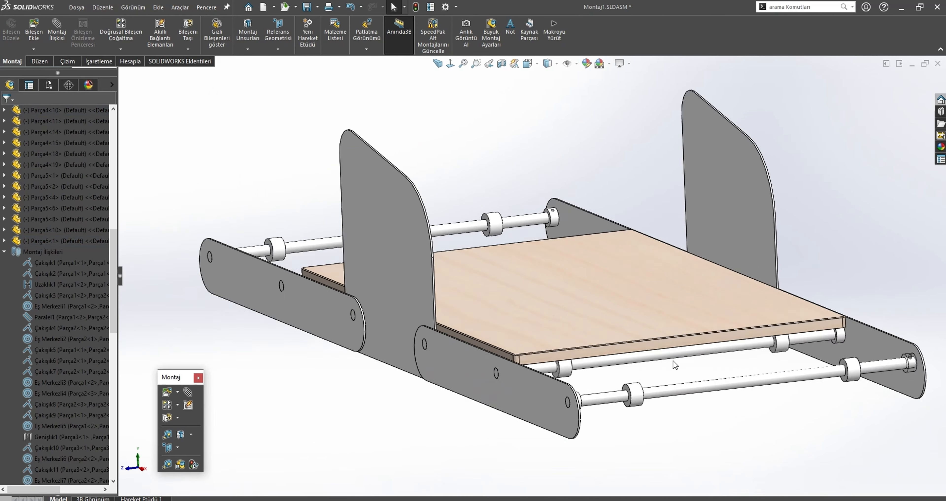
- Slide the board along the frame to check how it travels and fits over the shafts
middle_click_drag(661, 367, 600, 293)
left_click_drag(599, 293, 636, 306)
middle_click_drag(635, 306, 500, 302)
scroll(488, 301, "down", 3)
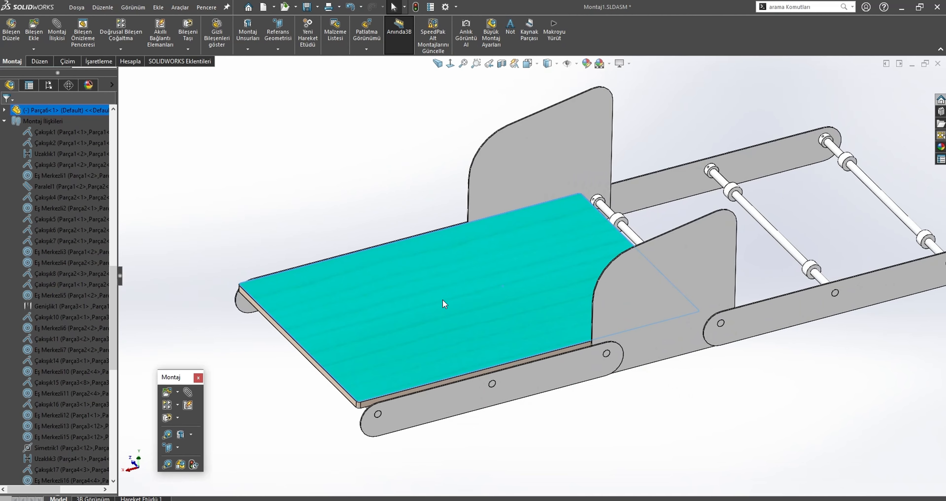
left_click_drag(444, 302, 402, 270)
- Set the plywood board's length to 500 mm from within the assembly
key("Escape")
double_click(390, 231)
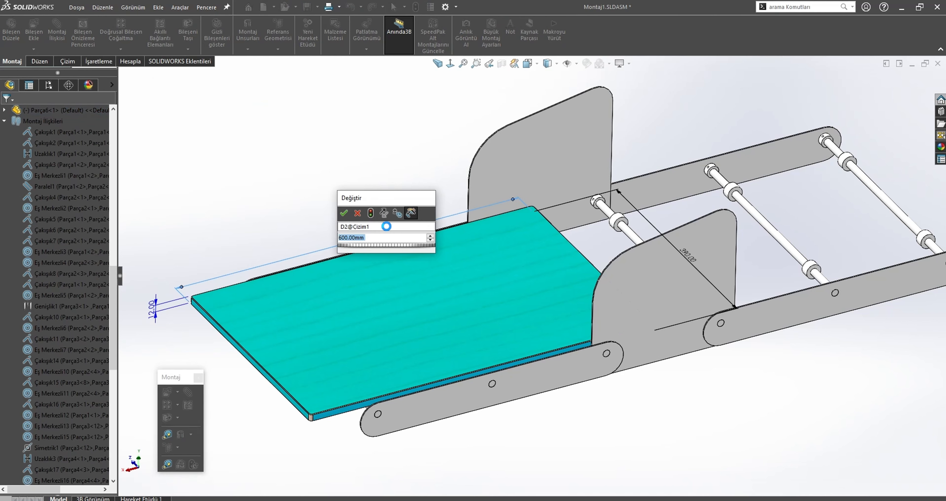
type("500")
key("Return")
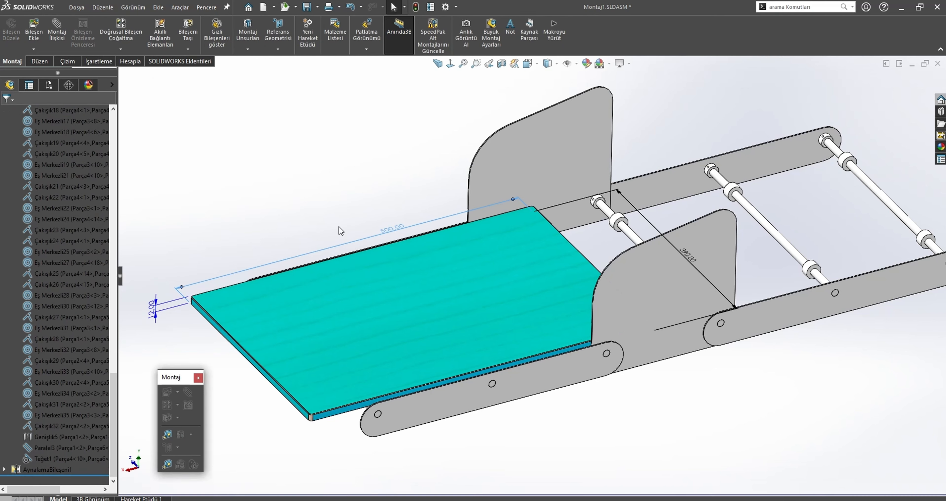
left_click(253, 195)
- Slide the board along the frame to check its fit and set its length to 550 mm
left_click(442, 310)
left_click_drag(441, 307, 415, 271)
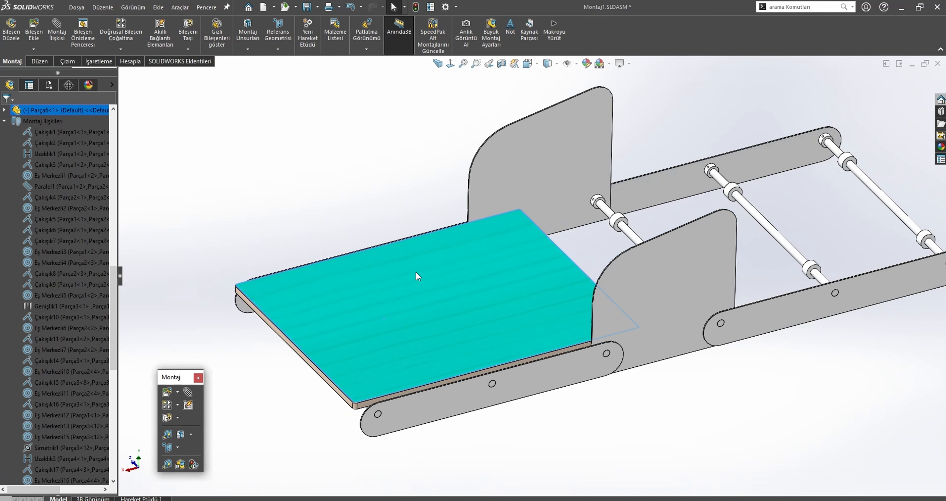
double_click(400, 231)
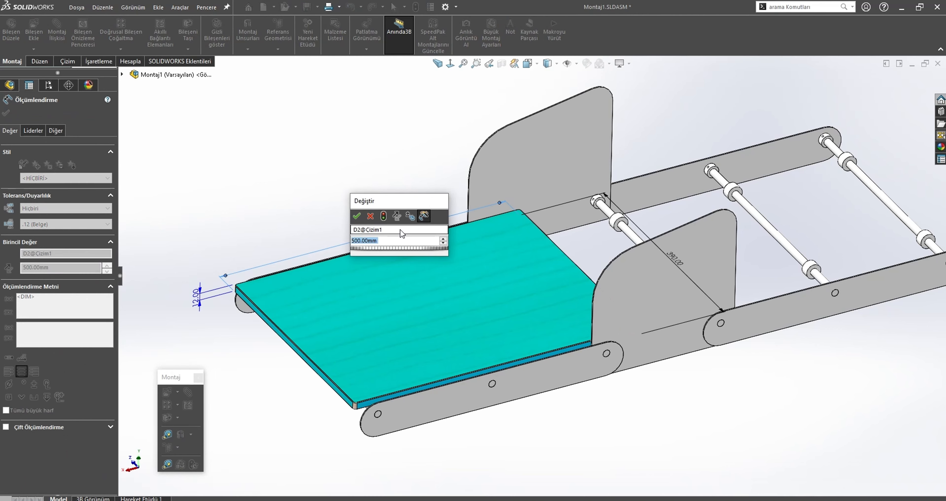
type("550")
key("Return")
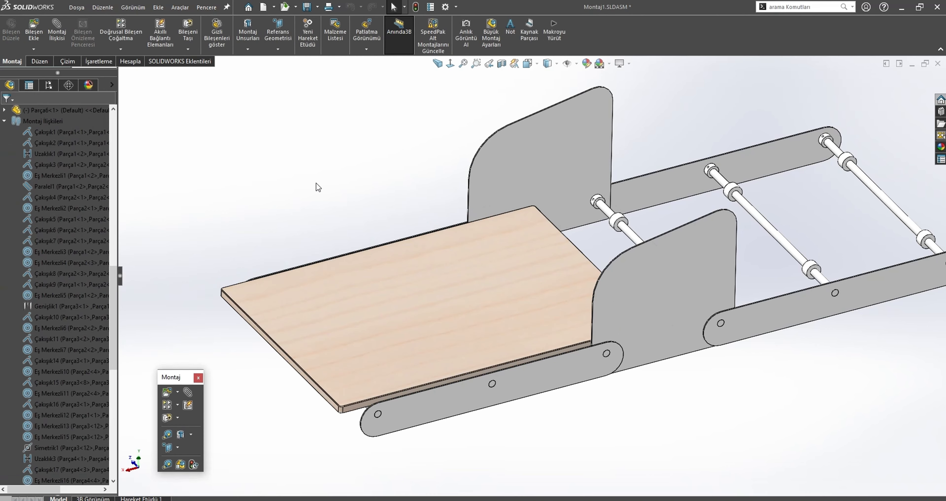
- Slide the board between the side plates to the opposite half of the frame and inspect the whole assembly
scroll(480, 240, "up", 4)
middle_click_drag(479, 240, 501, 365)
left_click_drag(488, 287, 601, 282)
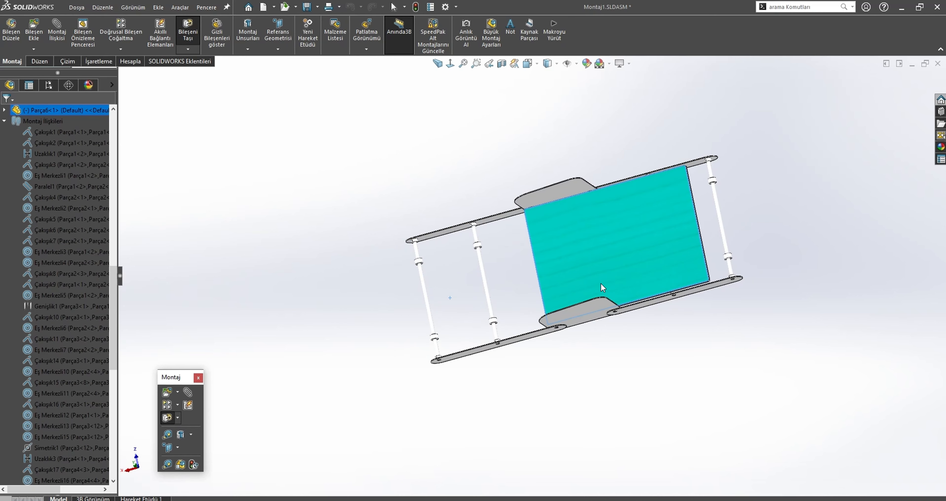
key("Escape")
key("ctrl+7")
left_click(584, 180)
middle_click_drag(560, 243, 546, 299)
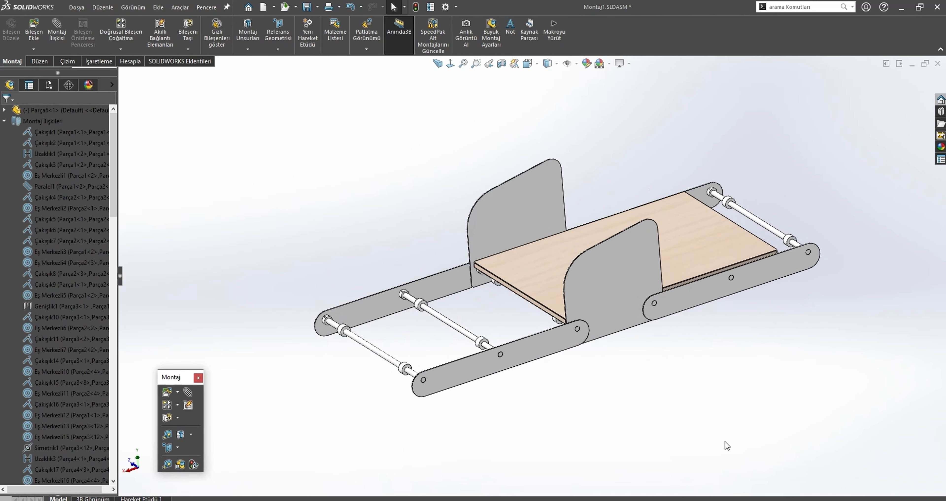